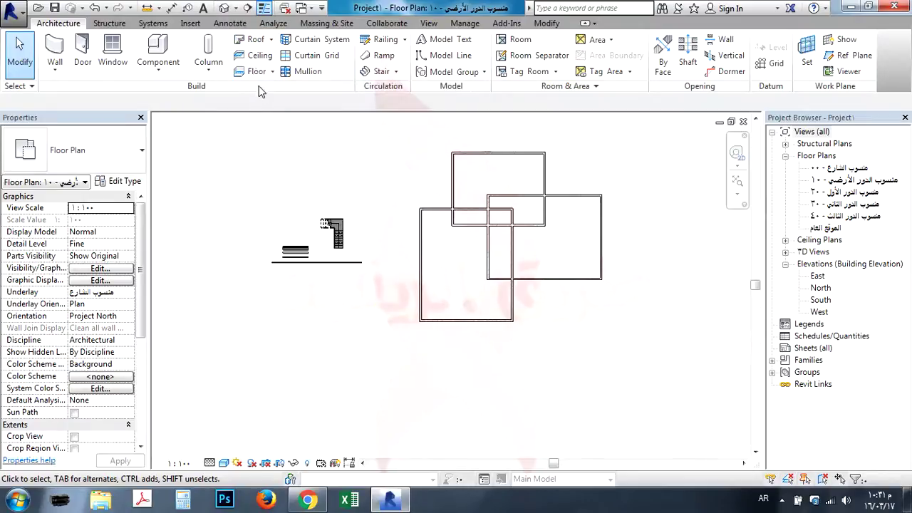
Step: Start a floor sketch and open the Generic Floor - 400mm type properties to duplicate it
click(255, 72)
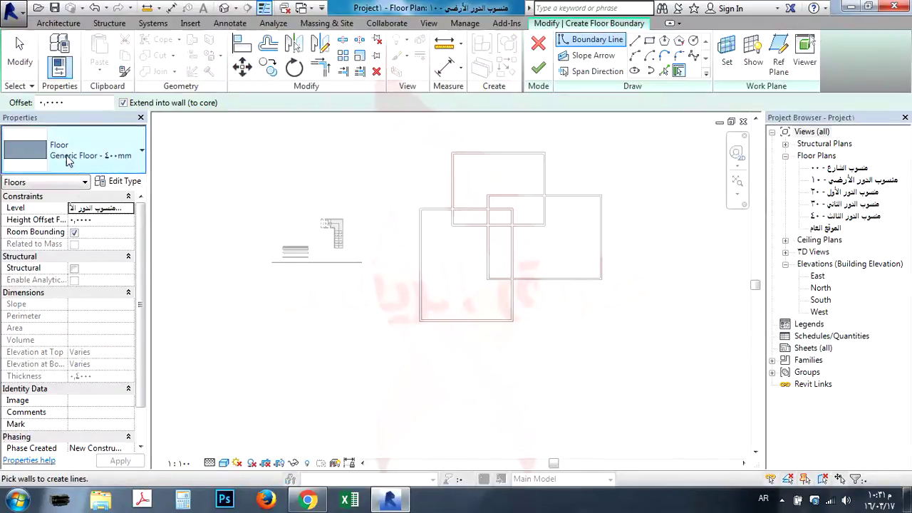
click(121, 182)
Step: Duplicate the floor type as 'floor 20 cm' and open its Structure layer assembly
click(862, 90)
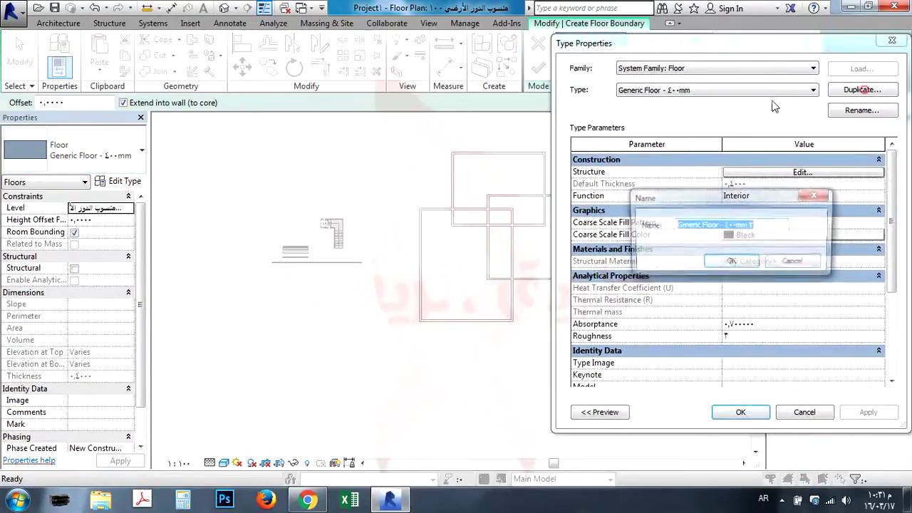
text(بم)
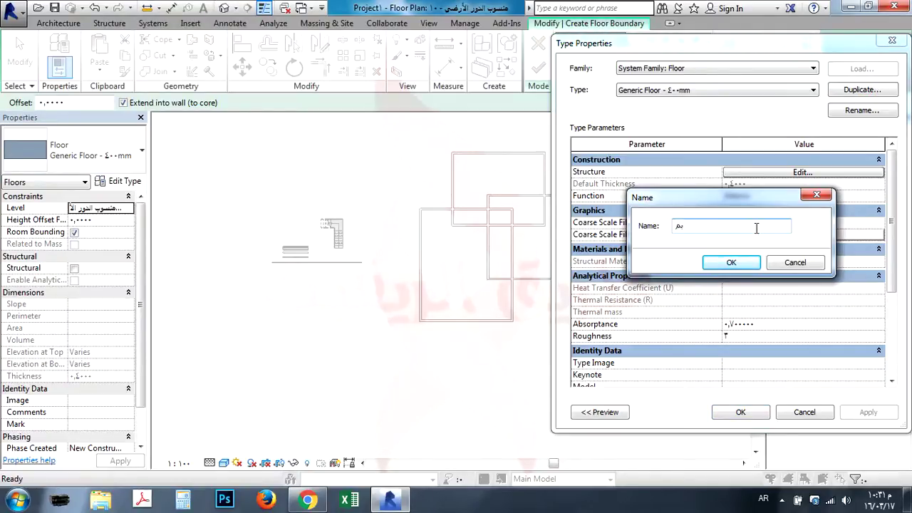
key(BackSpace)
key(BackSpace)
key(alt+shift)
text(floo)
click(740, 262)
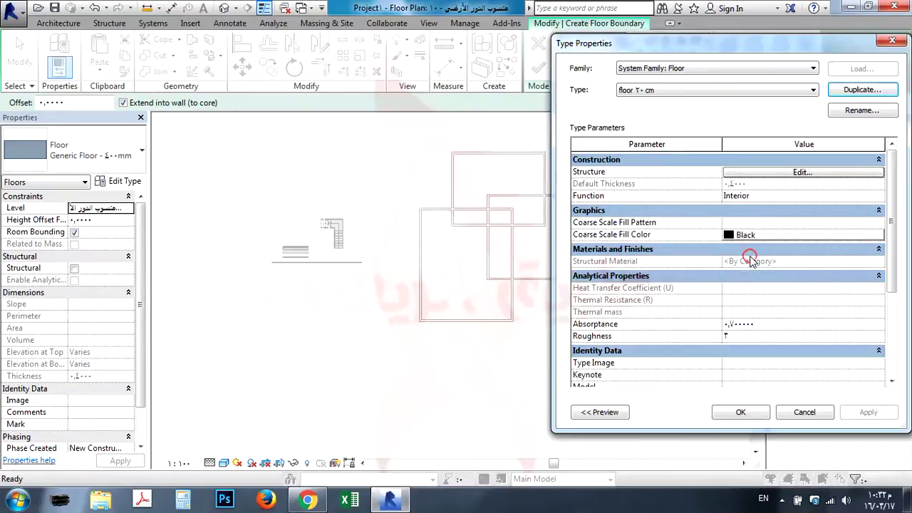
click(762, 174)
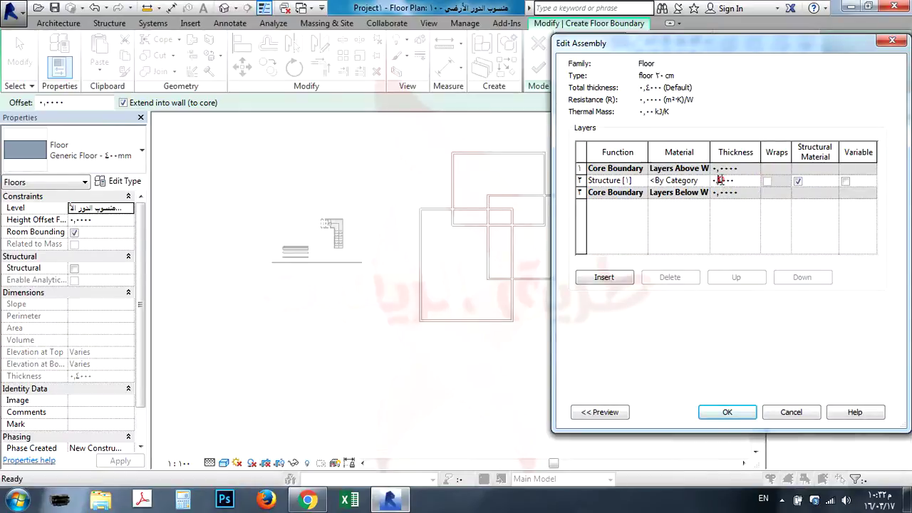
Step: Give floor 20 cm a single 0.2 thick structure layer and confirm both dialogs
click(720, 180)
drag(723, 181, 717, 181)
click(616, 278)
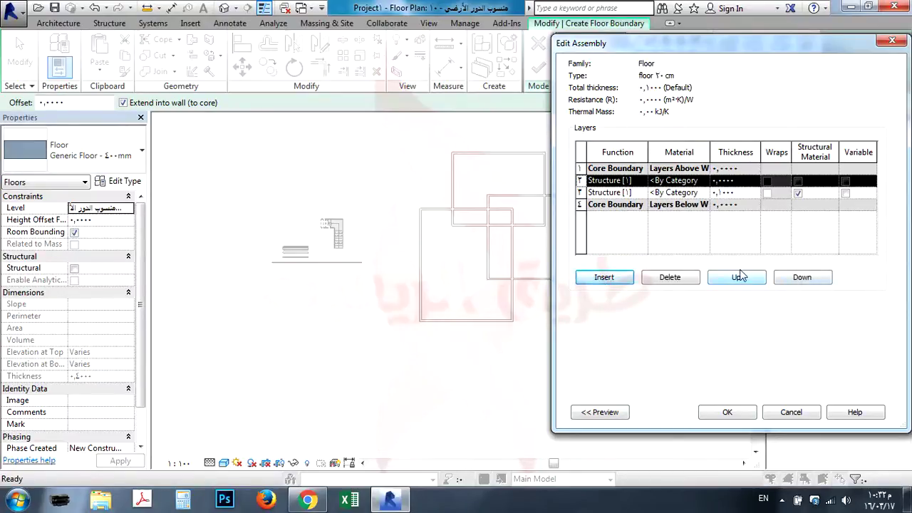
click(670, 278)
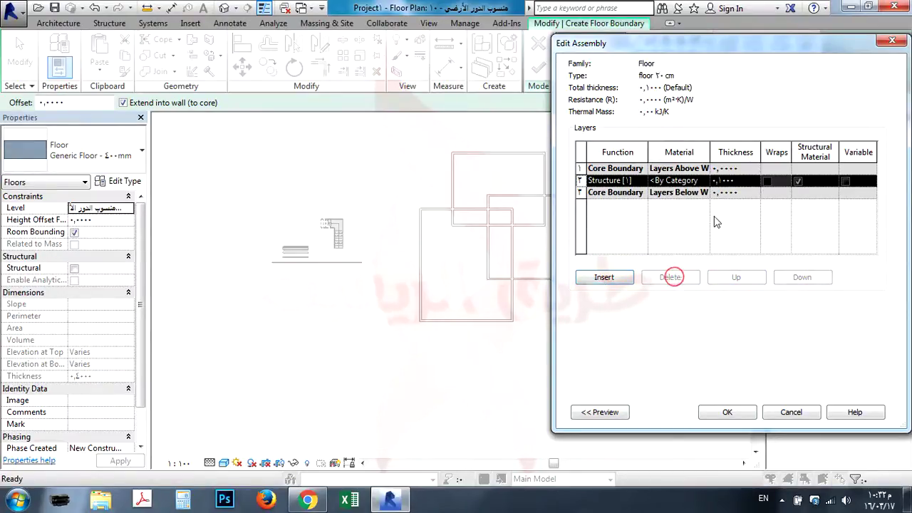
click(721, 186)
text(0.2)
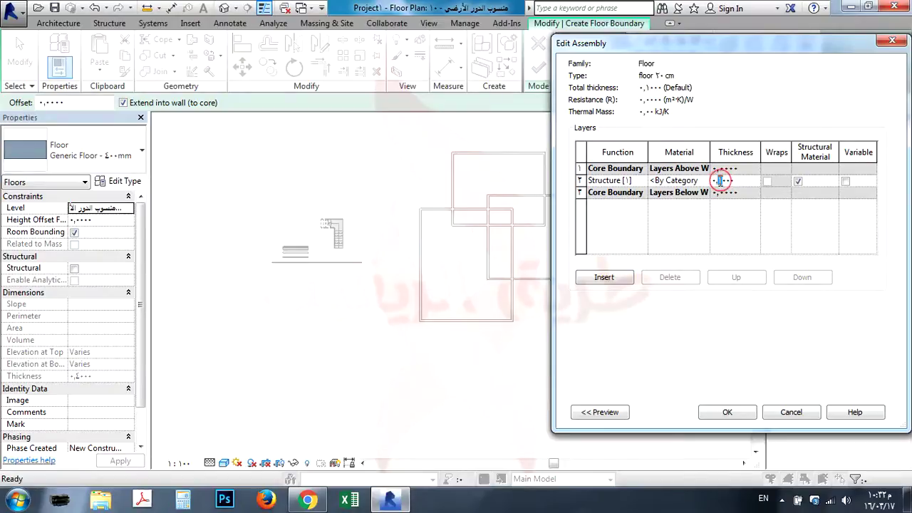
click(710, 412)
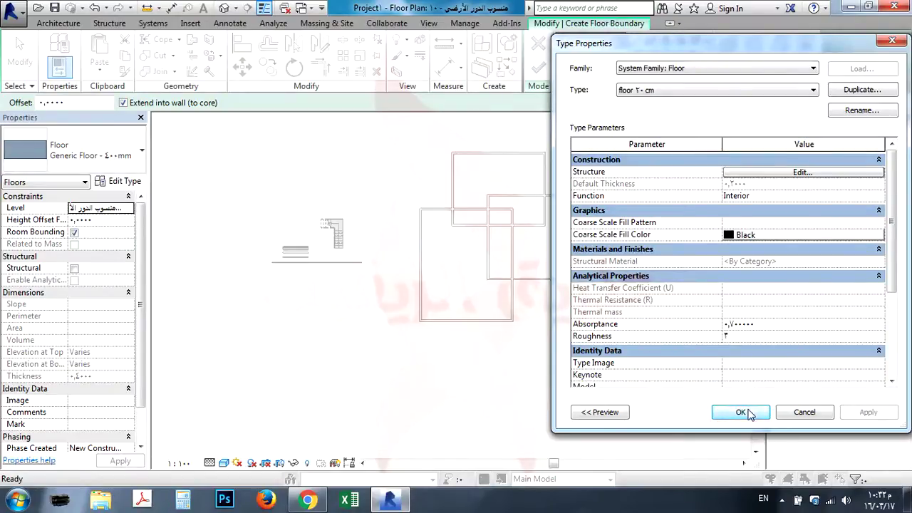
click(743, 410)
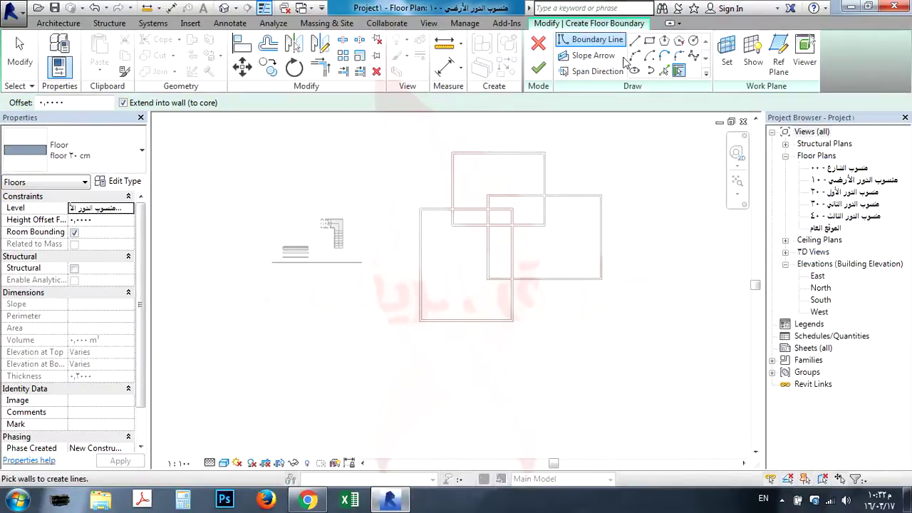
Step: Pick the four walls of the upper rectangle as the floor boundary and finish the floor
click(499, 154)
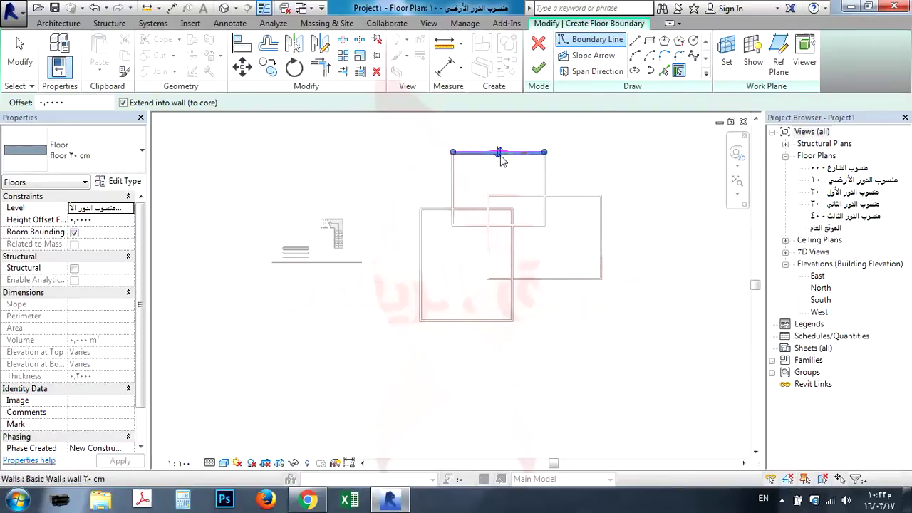
click(452, 187)
click(482, 220)
click(547, 214)
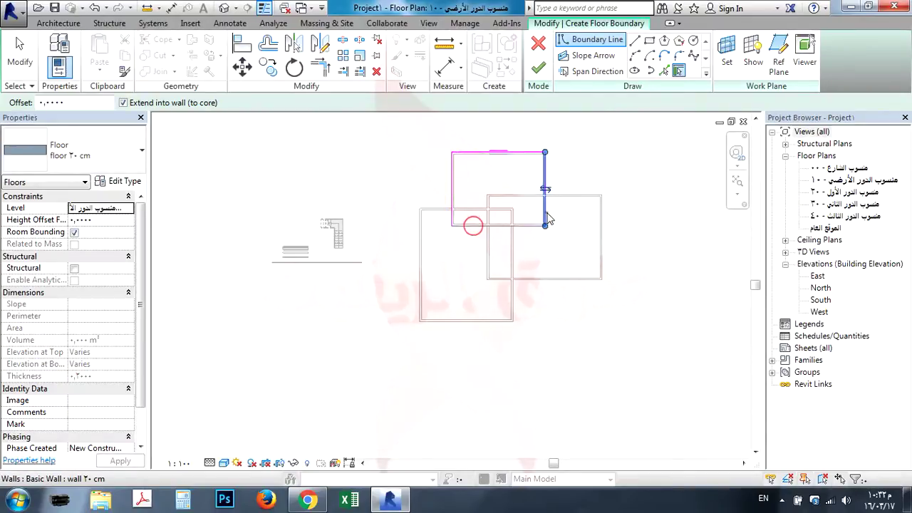
click(538, 68)
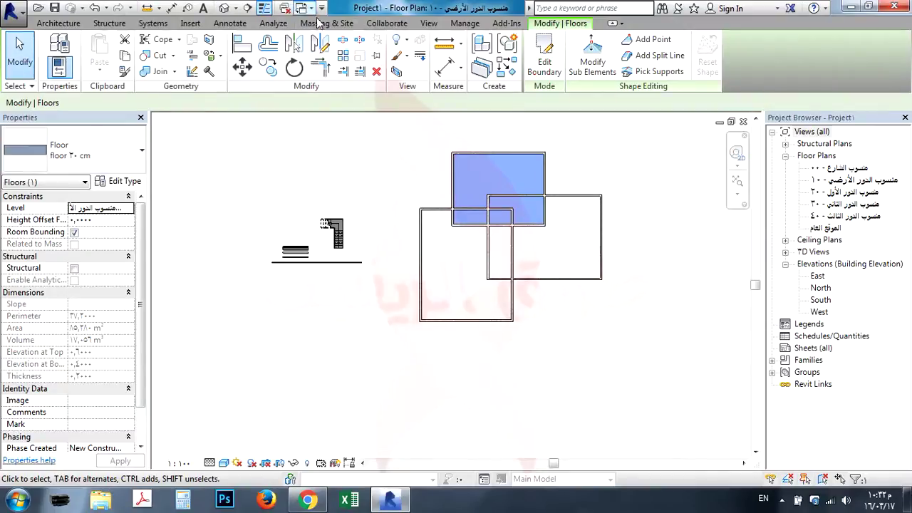
Step: Inspect the new floor slab in the default 3D view, then return to the ground-floor plan
click(225, 9)
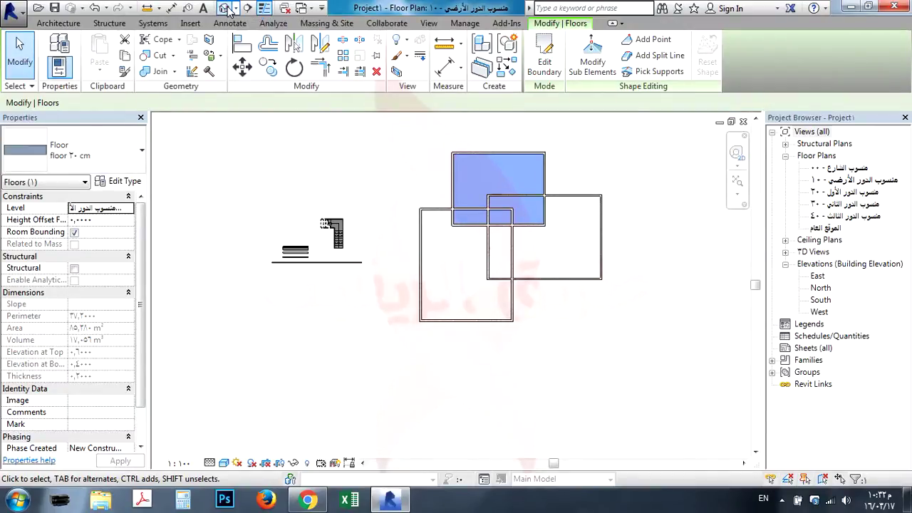
scroll(460, 214, down, 5)
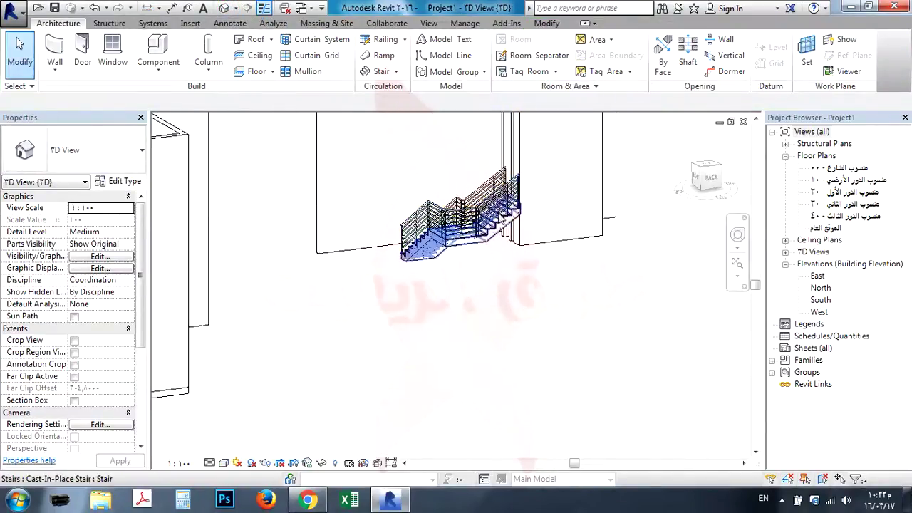
scroll(459, 213, down, 5)
scroll(384, 254, up, 5)
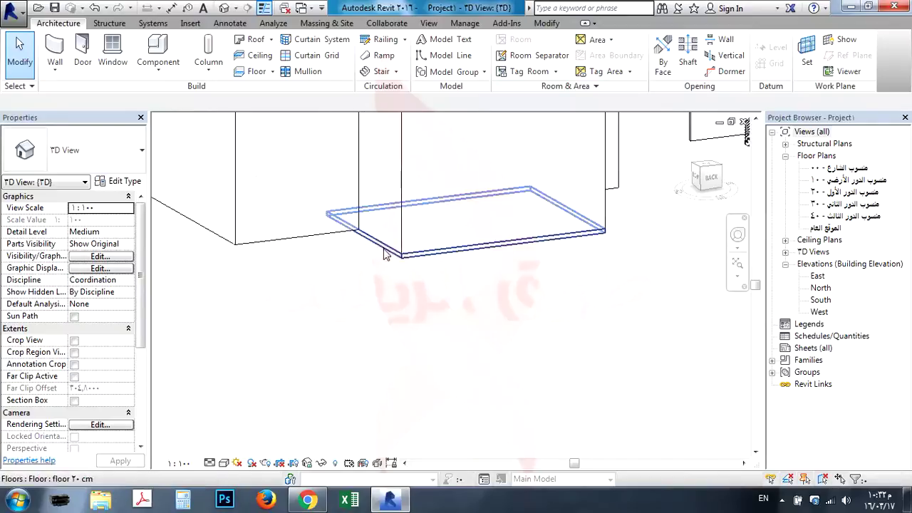
scroll(395, 260, up, 3)
shift+middle_drag(448, 284, 486, 401)
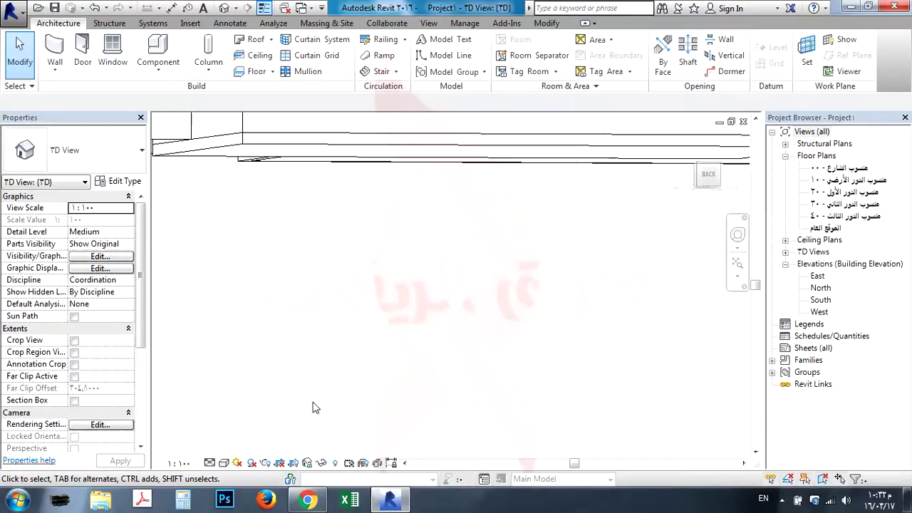
click(237, 139)
scroll(235, 140, up, 5)
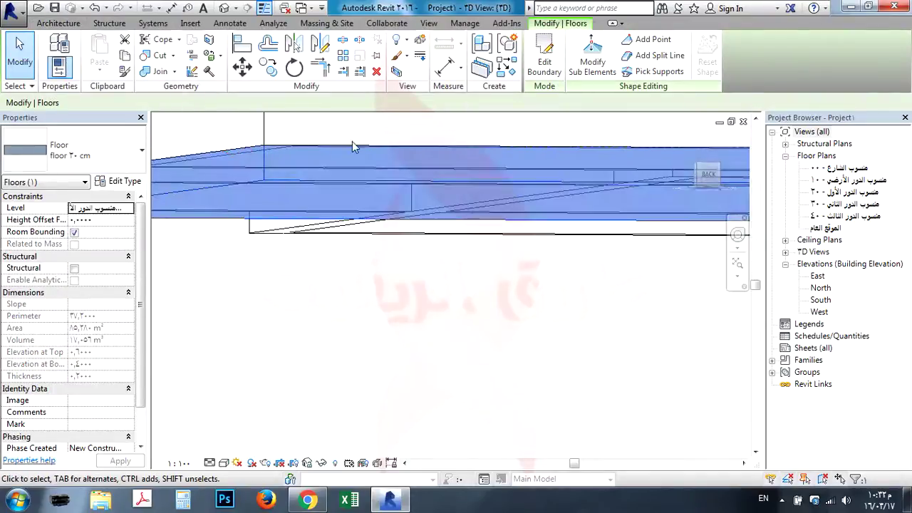
double_click(855, 180)
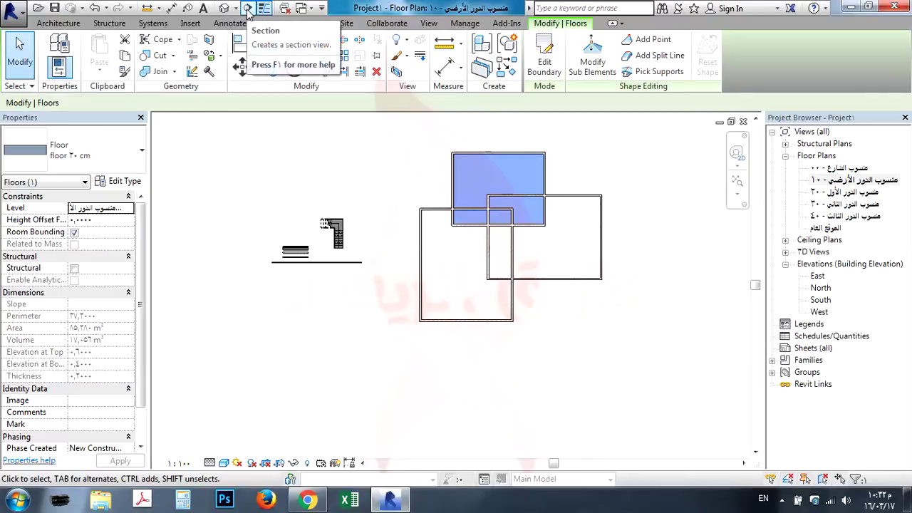
Step: Draw a vertical building section across the new floor
click(248, 9)
scroll(483, 135, up, 2)
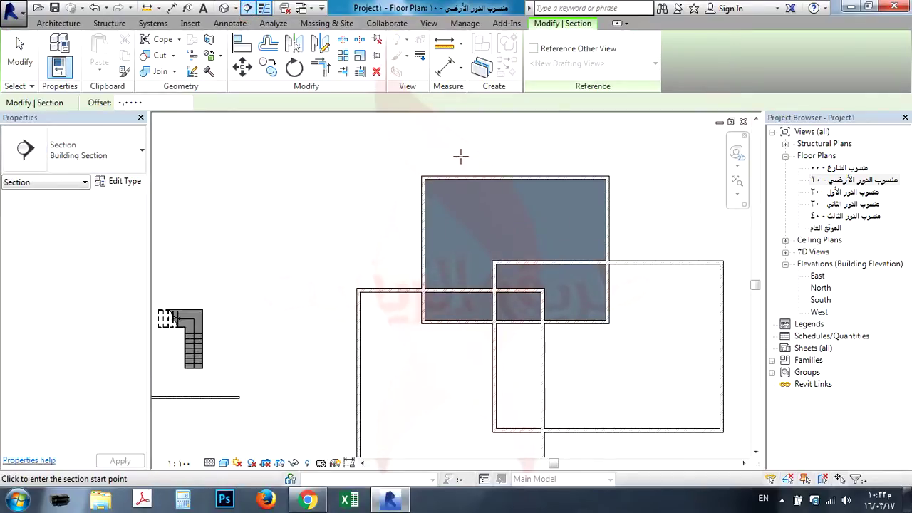
click(462, 155)
click(462, 367)
key(Escape)
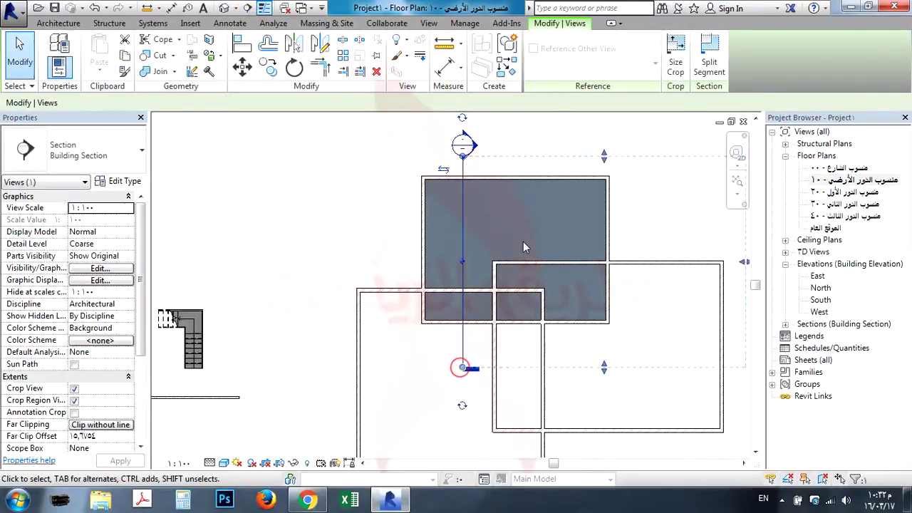
key(Escape)
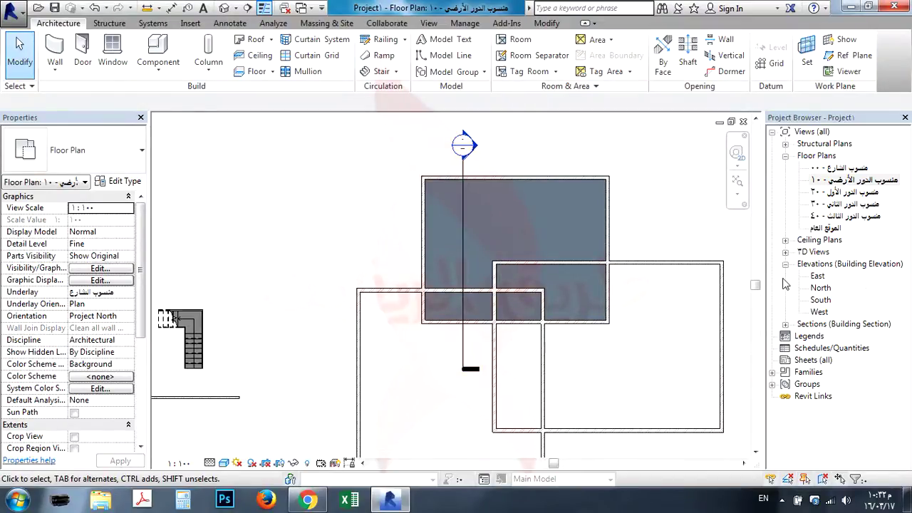
Step: Open Section 1 and set it to Fine detail with Hidden Line visual style
click(785, 324)
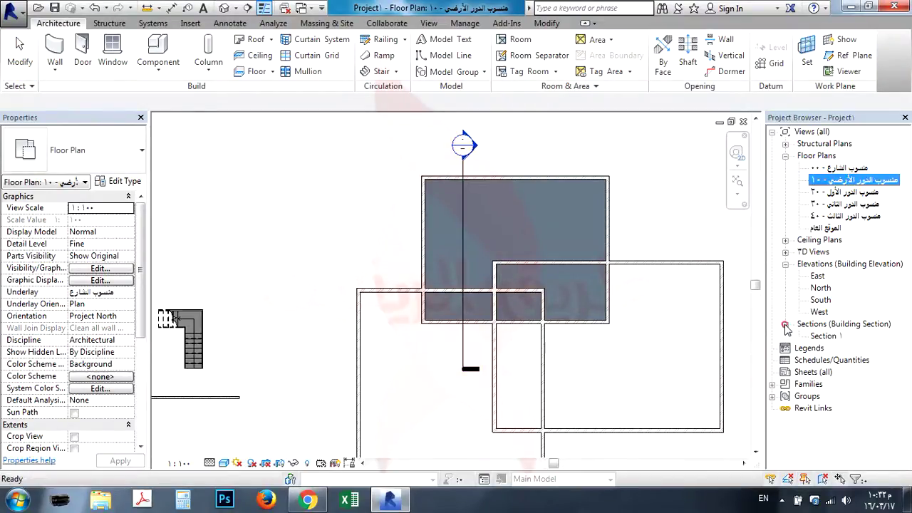
double_click(822, 336)
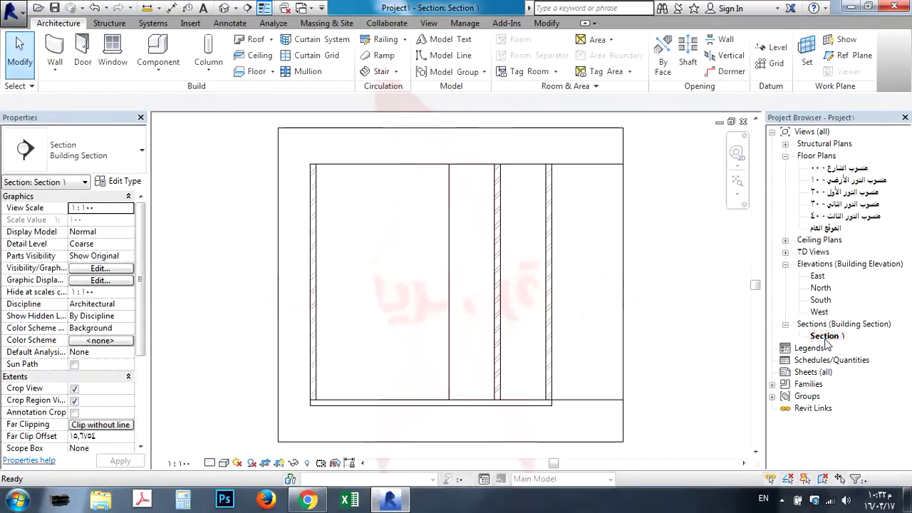
scroll(410, 429, up, 1)
click(210, 463)
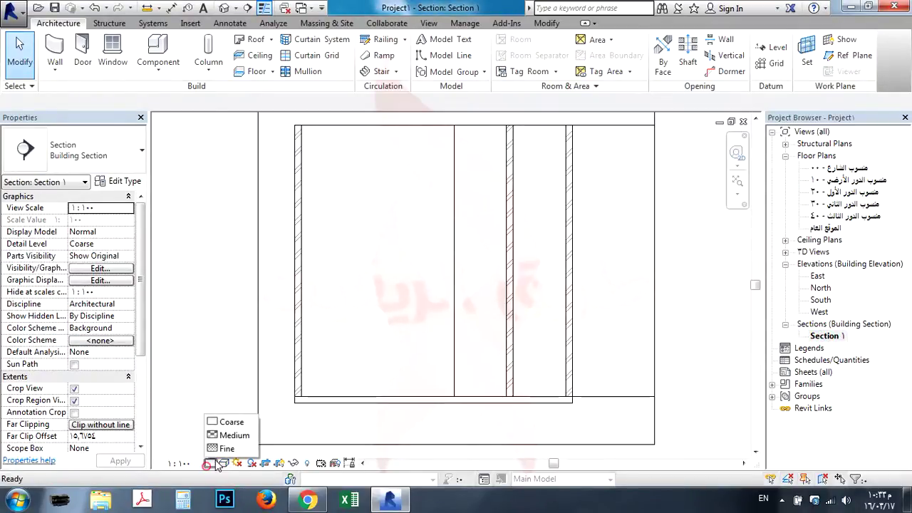
click(225, 449)
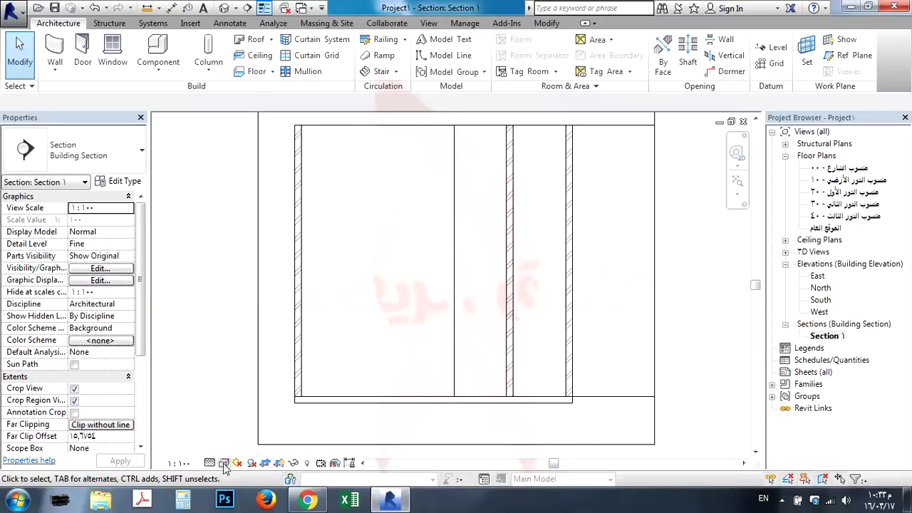
click(224, 463)
click(231, 397)
Step: Turn off Thin Lines with TL to show real line weights
scroll(298, 401, up, 2)
scroll(298, 400, up, 4)
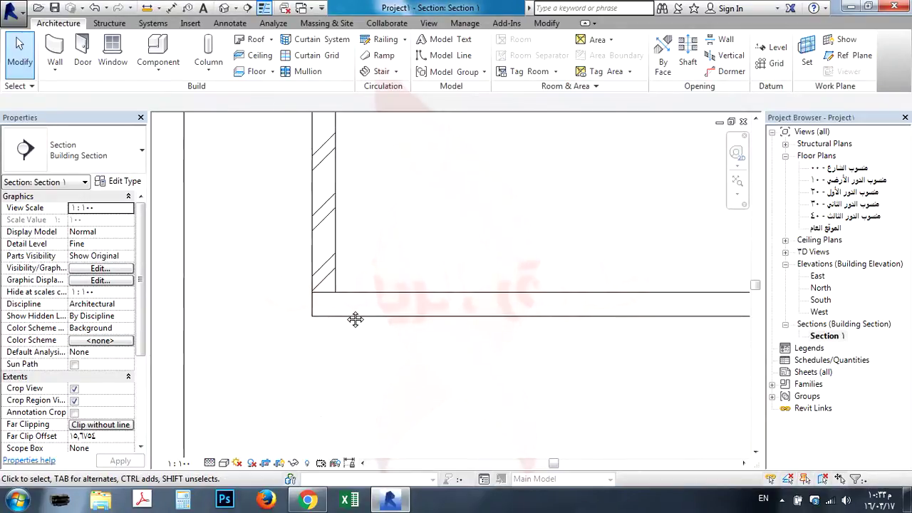
key(t)
key(l)
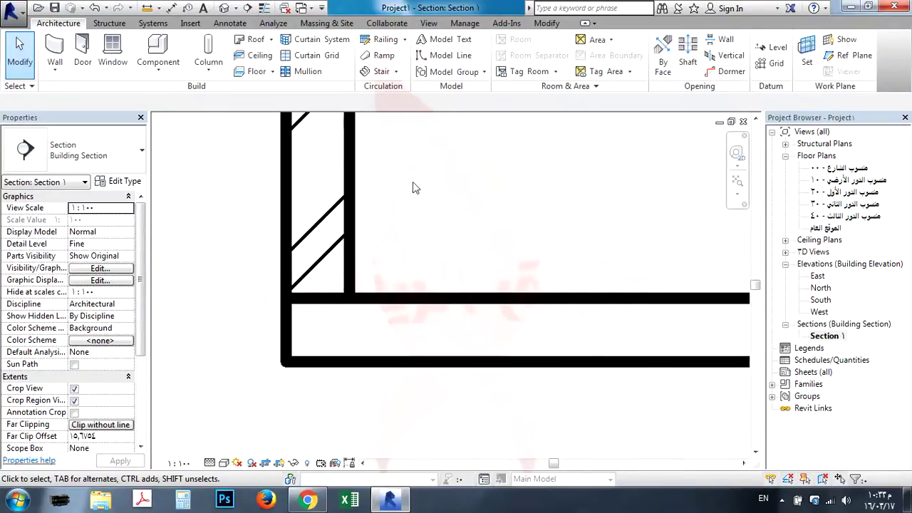
Step: Open the floor's layer assembly and reduce the Structure layer to 0.1
click(485, 300)
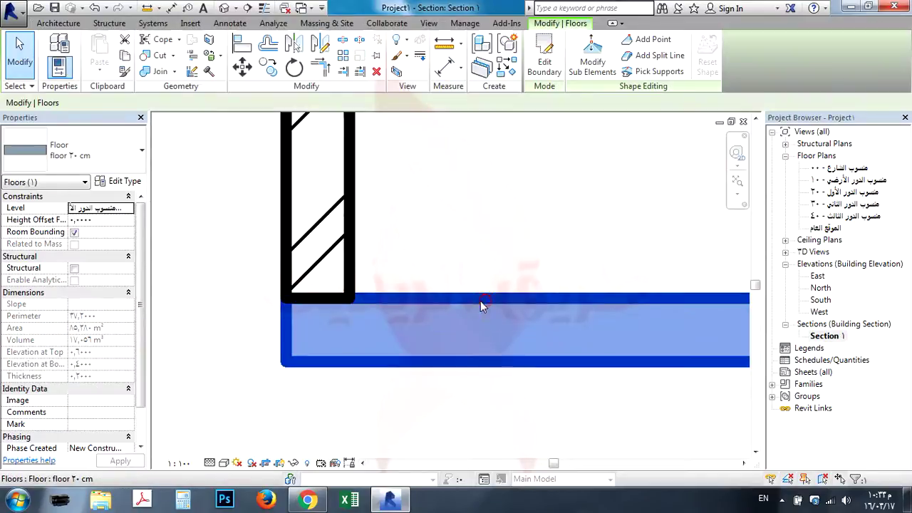
click(119, 181)
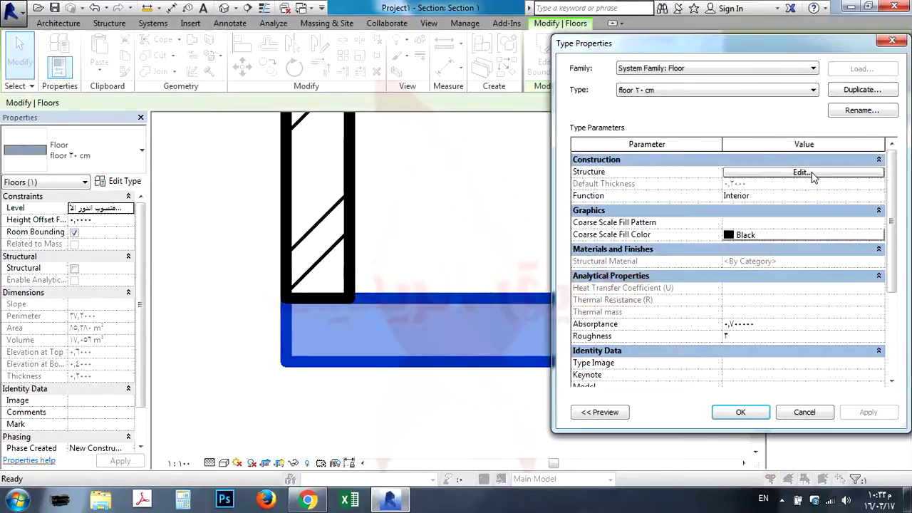
click(811, 174)
click(721, 180)
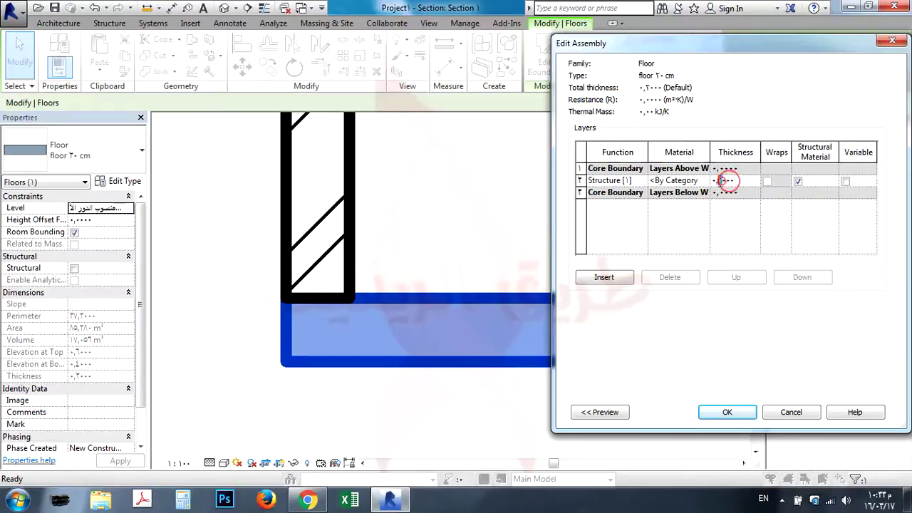
key(BackSpace)
Step: Add a 0.06 thick Substrate [2] layer above the structure core
click(604, 277)
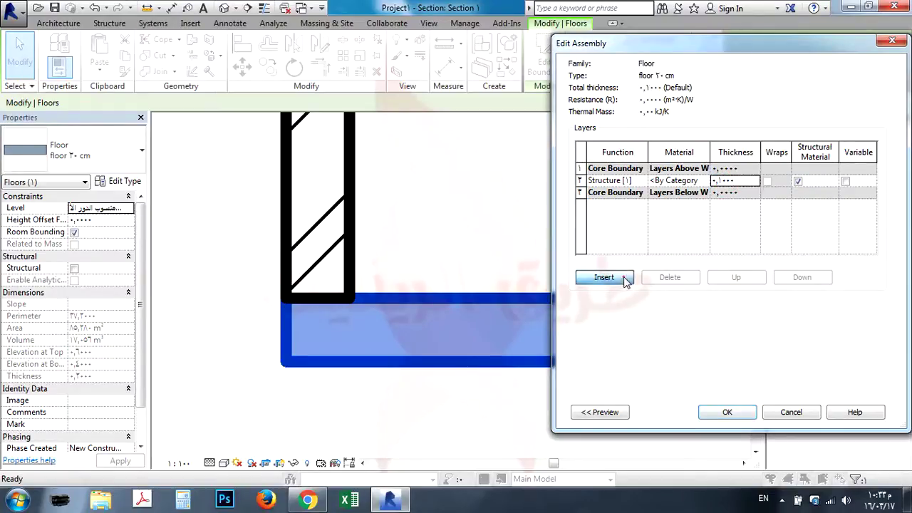
click(750, 276)
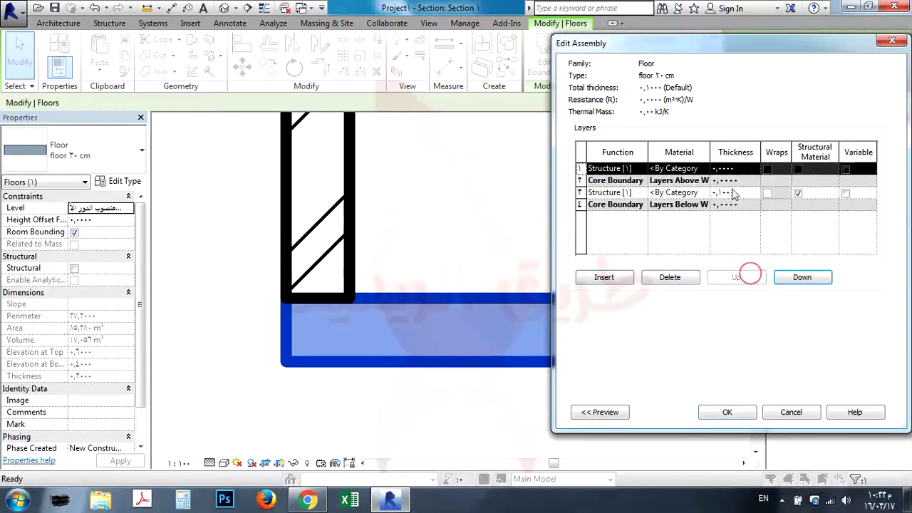
click(720, 168)
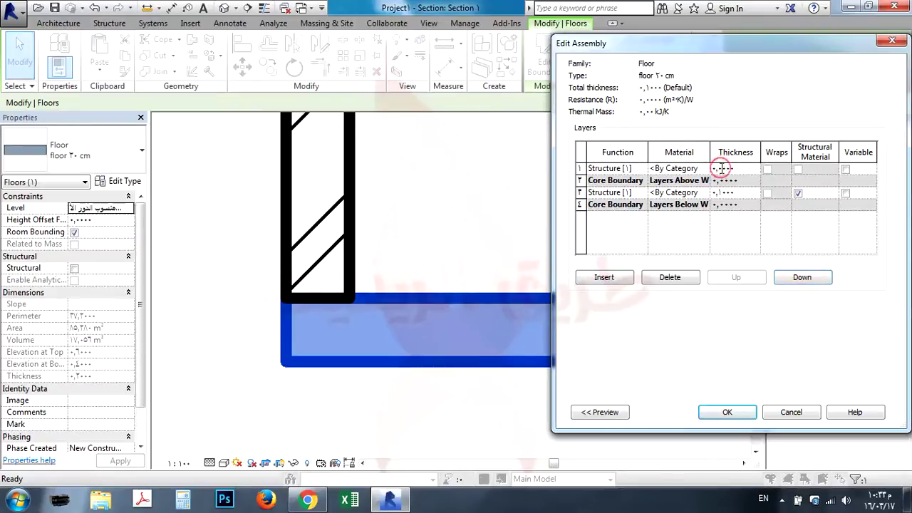
text(6)
click(627, 168)
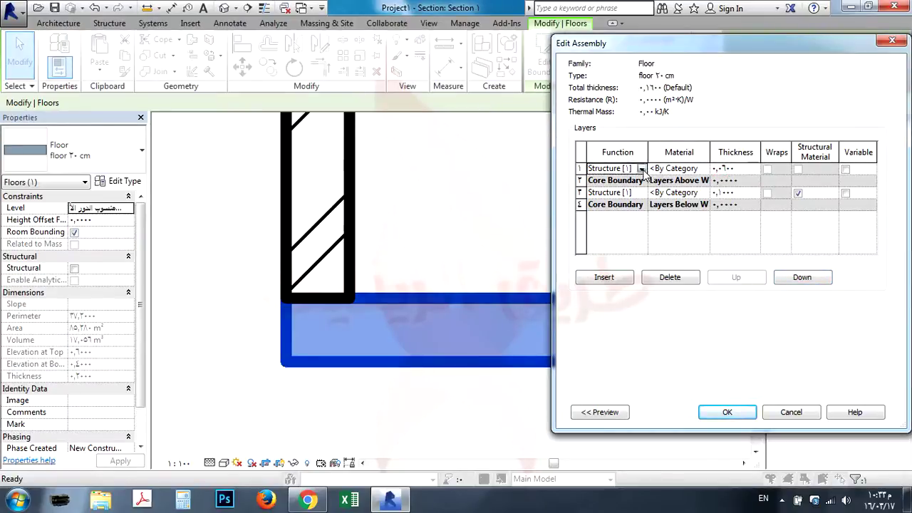
click(641, 169)
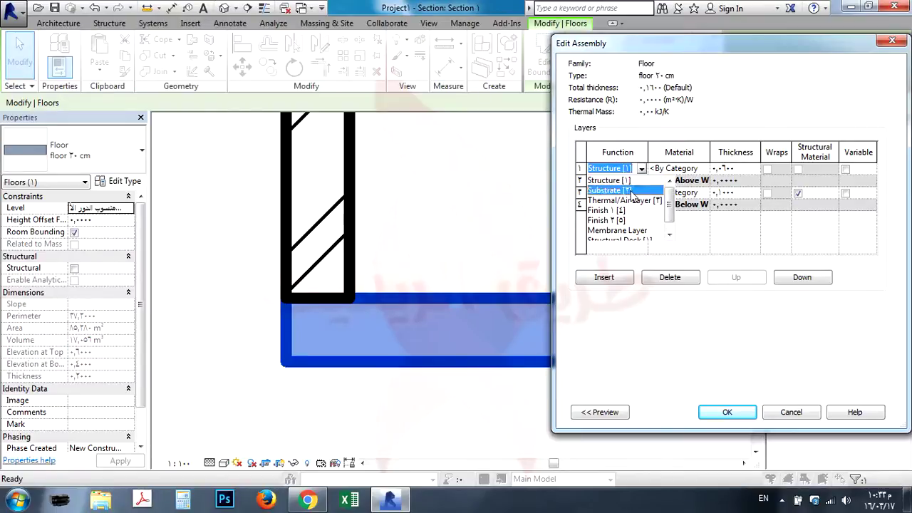
click(621, 190)
click(684, 169)
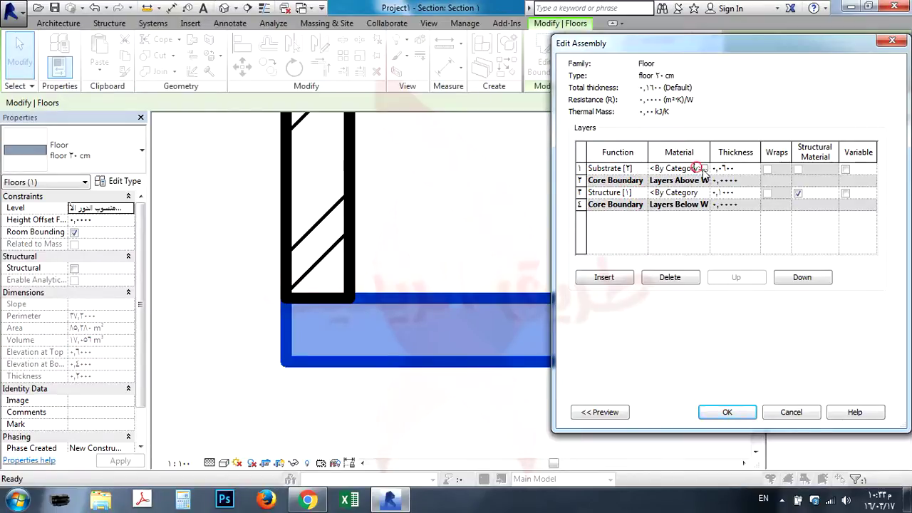
click(704, 169)
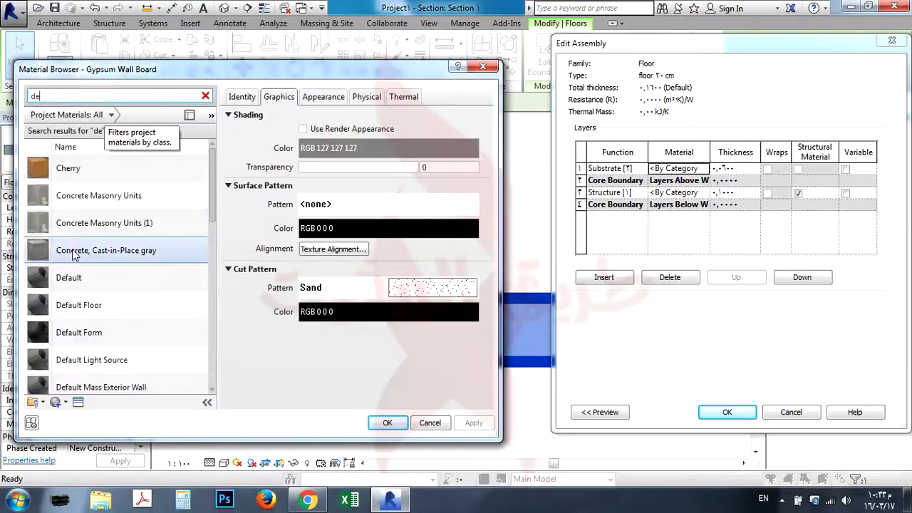
Step: Duplicate the Default material as Default(1) with its own appearance asset
click(74, 277)
right_click(74, 277)
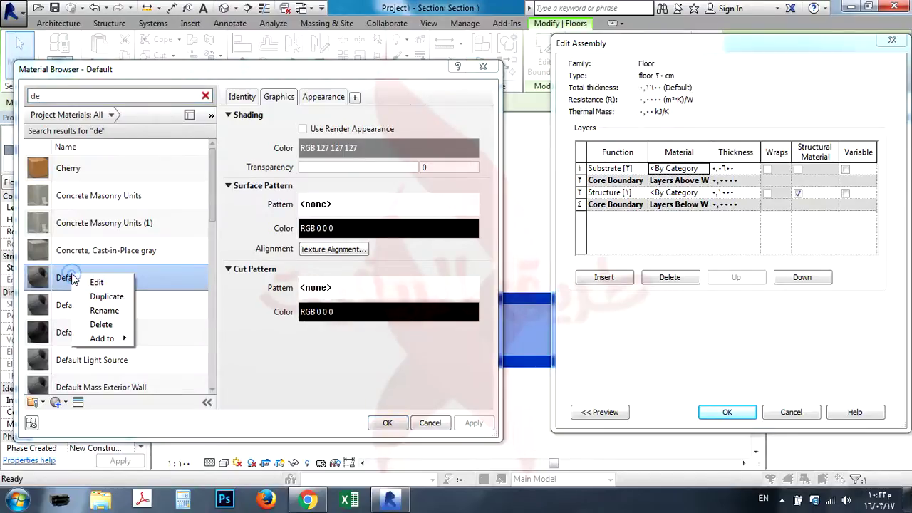
click(102, 295)
click(318, 97)
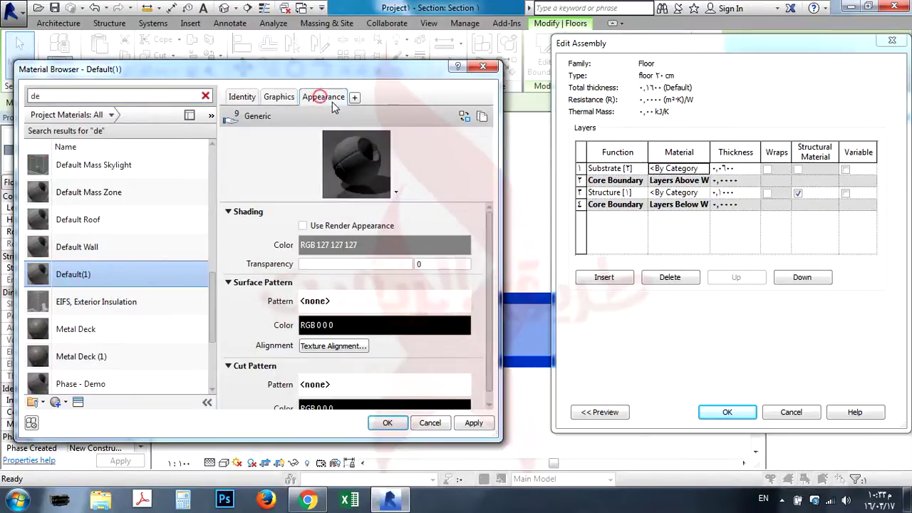
click(482, 117)
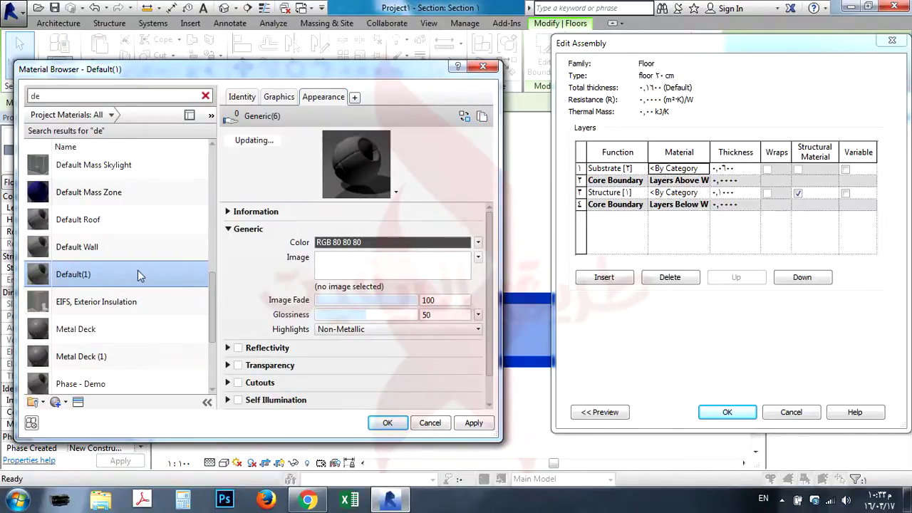
Step: Set Default(1)'s cut pattern to Sand - Dense
click(277, 98)
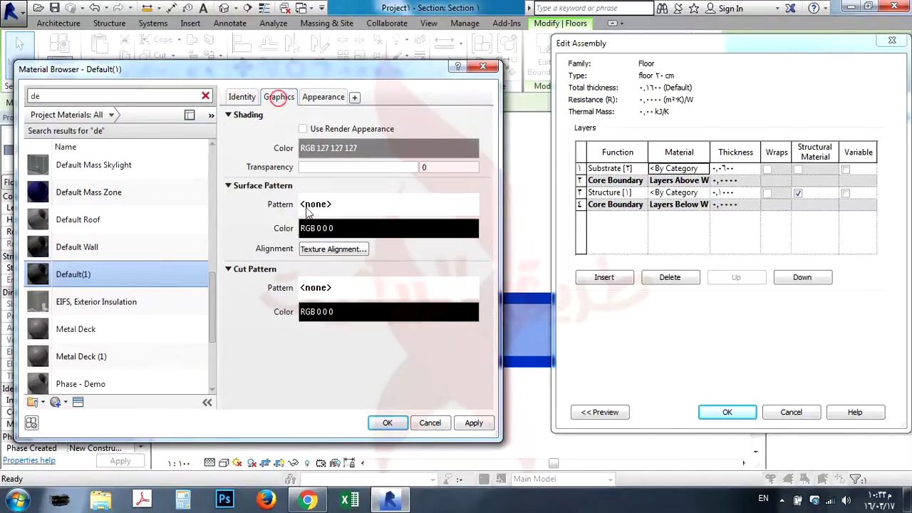
click(332, 288)
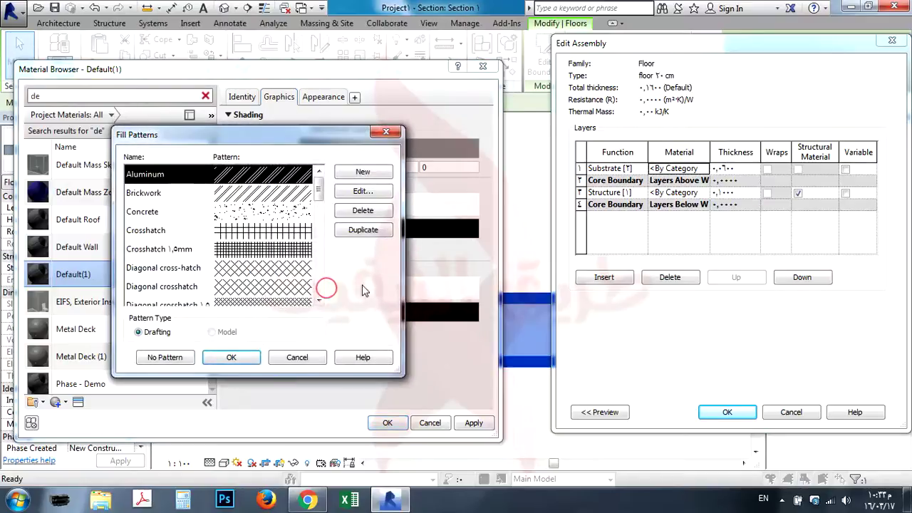
scroll(318, 196, down, 4)
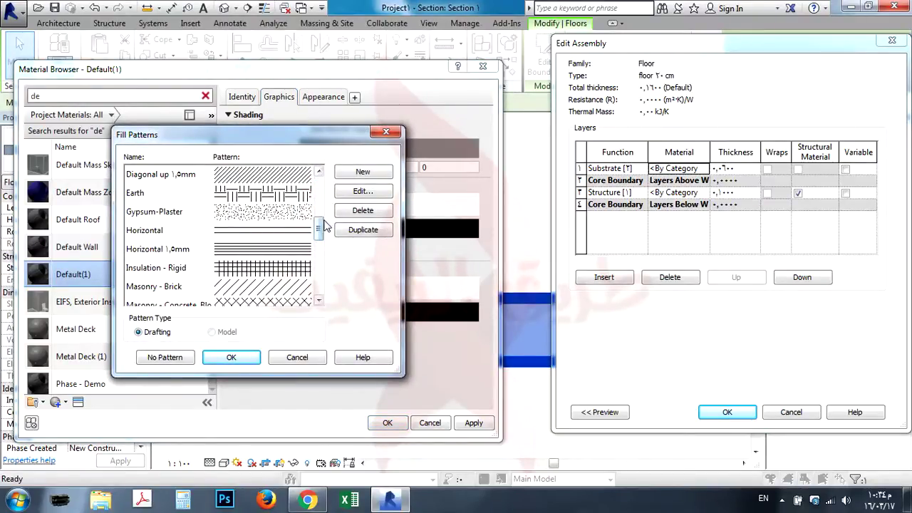
drag(323, 226, 319, 264)
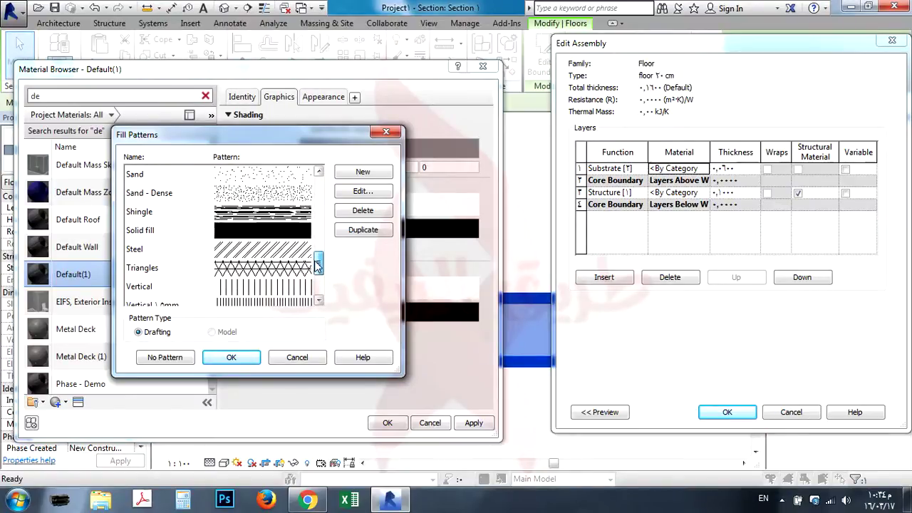
click(274, 194)
click(231, 358)
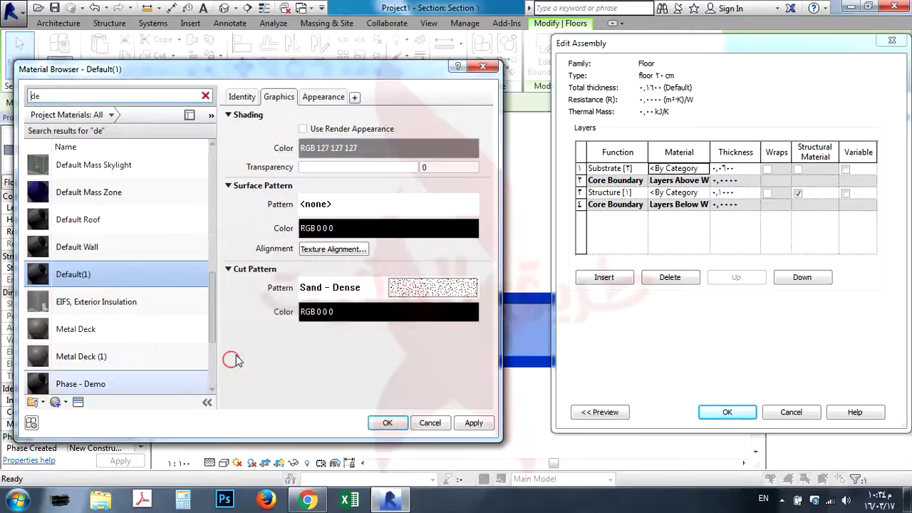
Step: Assign the Default(1) material to the Substrate layer
click(387, 422)
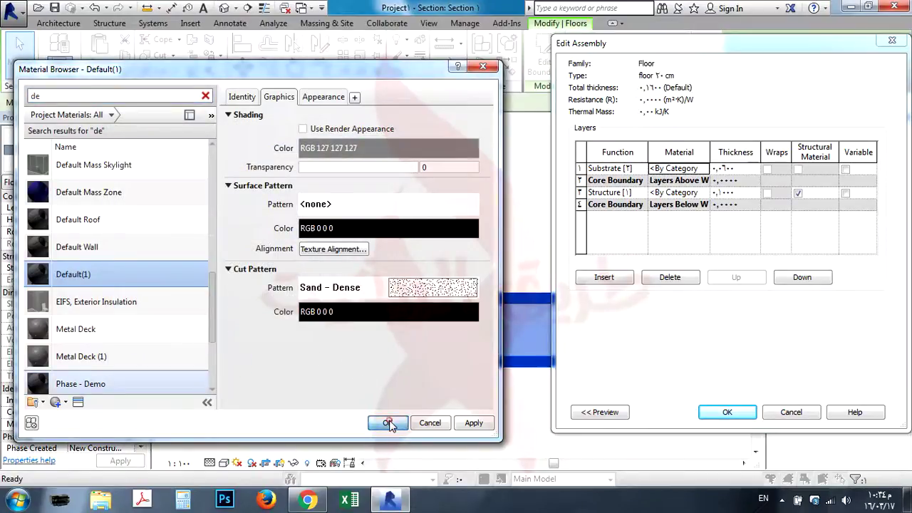
click(680, 168)
click(704, 169)
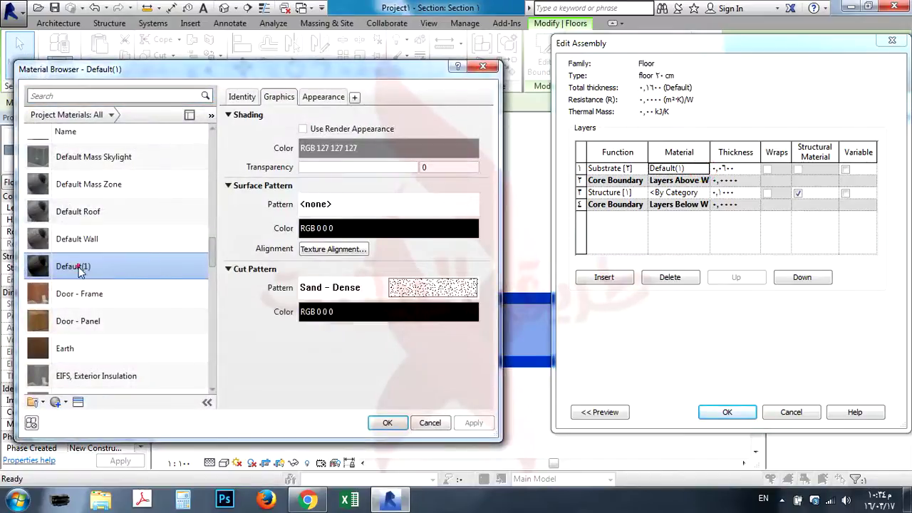
double_click(87, 268)
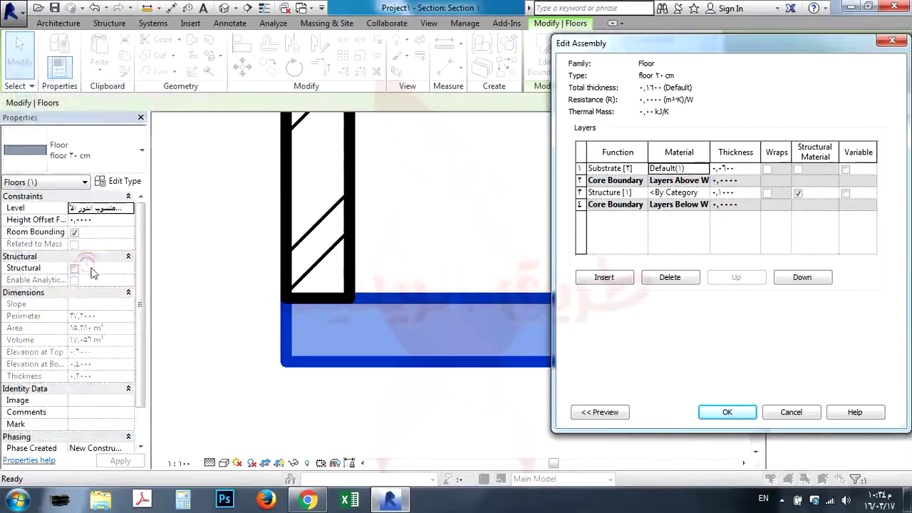
Step: Rename Default(1) to 'Sand' with orange shading (RGB 255 128 0) and apply it
click(684, 169)
click(703, 169)
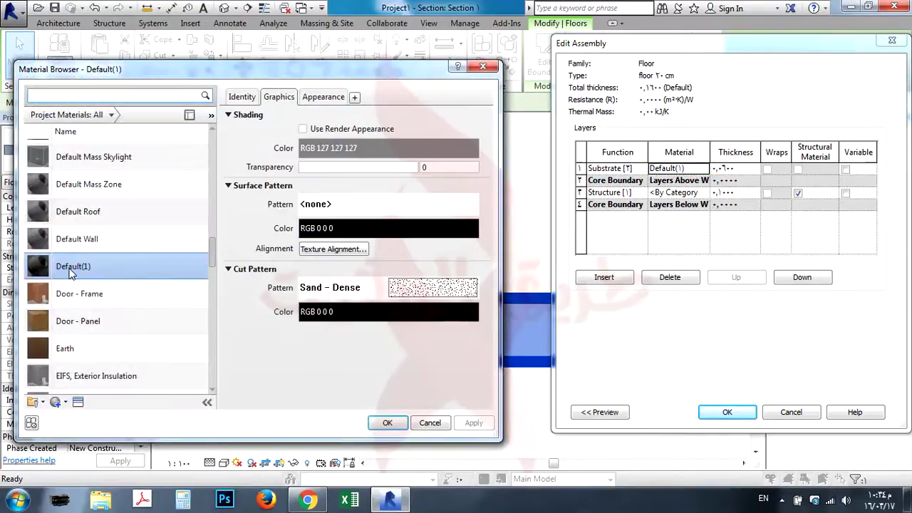
right_click(69, 273)
click(94, 303)
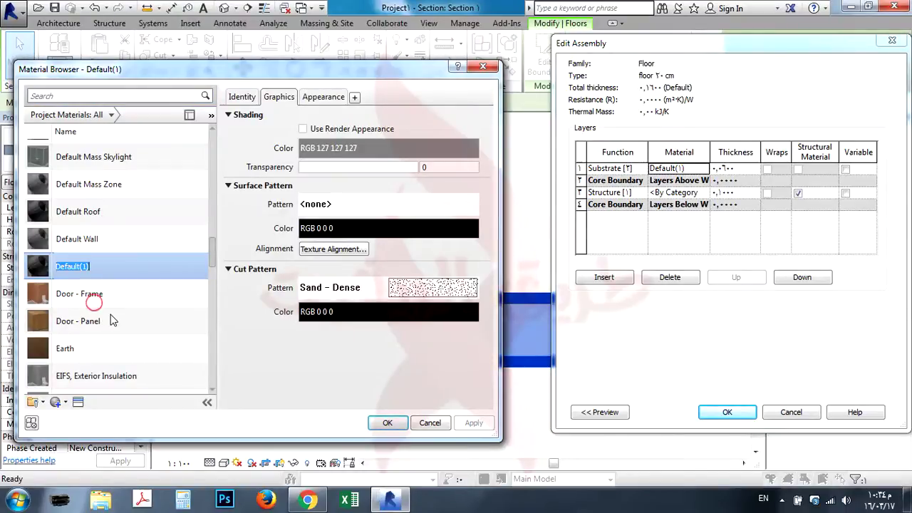
text(Sand)
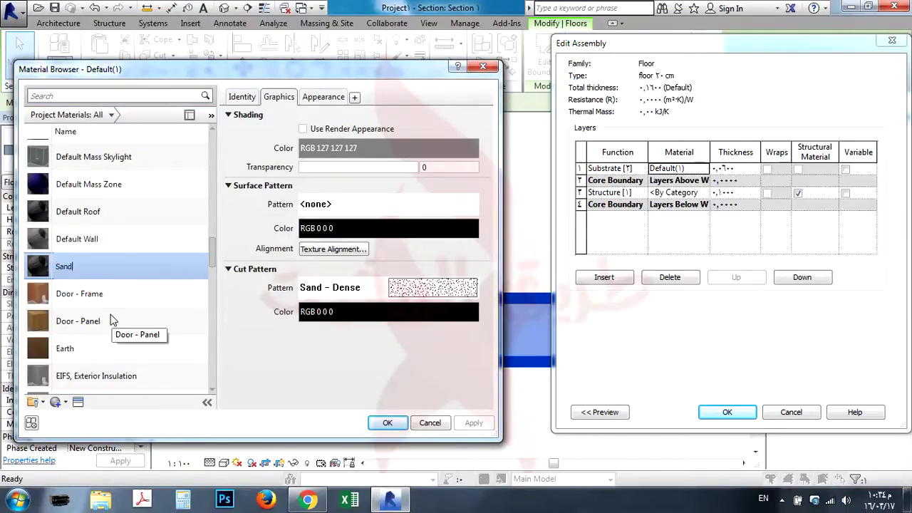
key(Return)
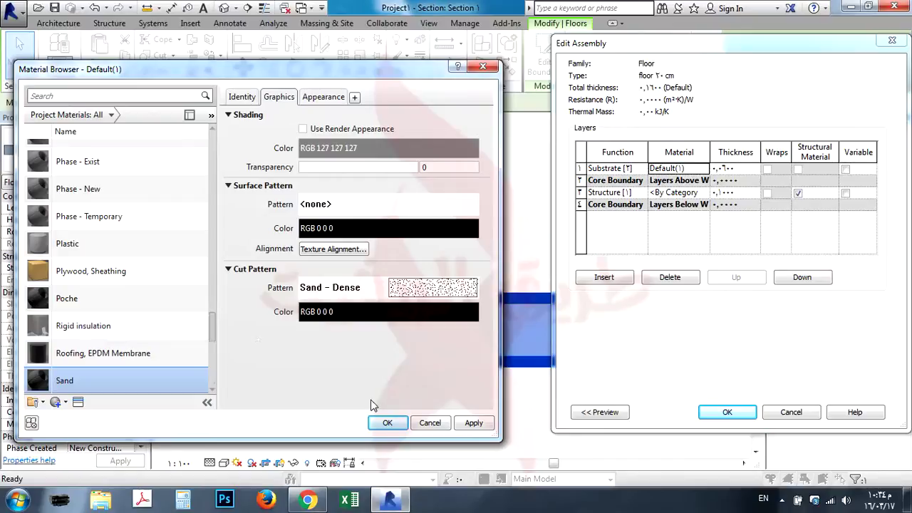
click(335, 148)
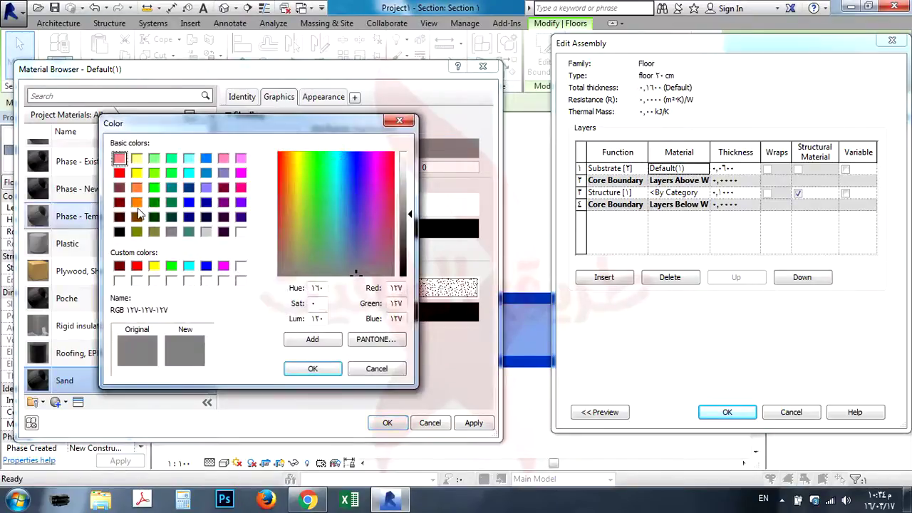
click(136, 202)
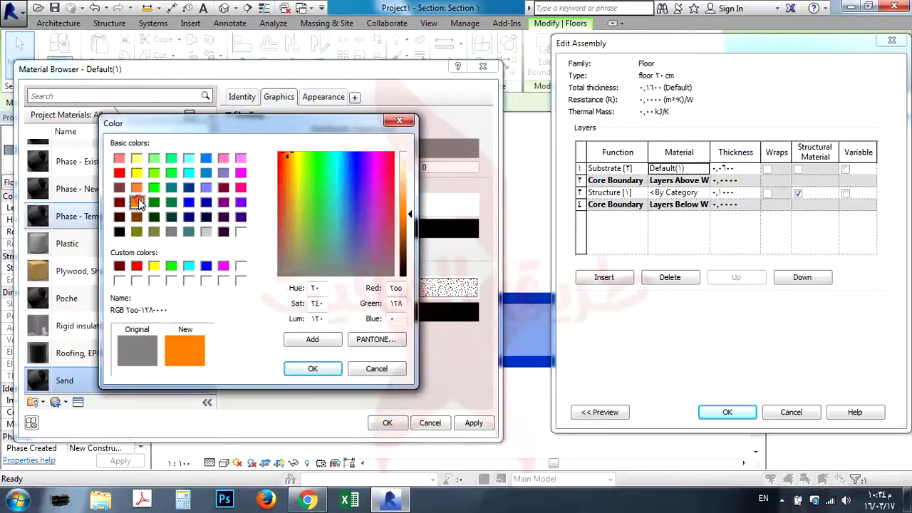
click(312, 368)
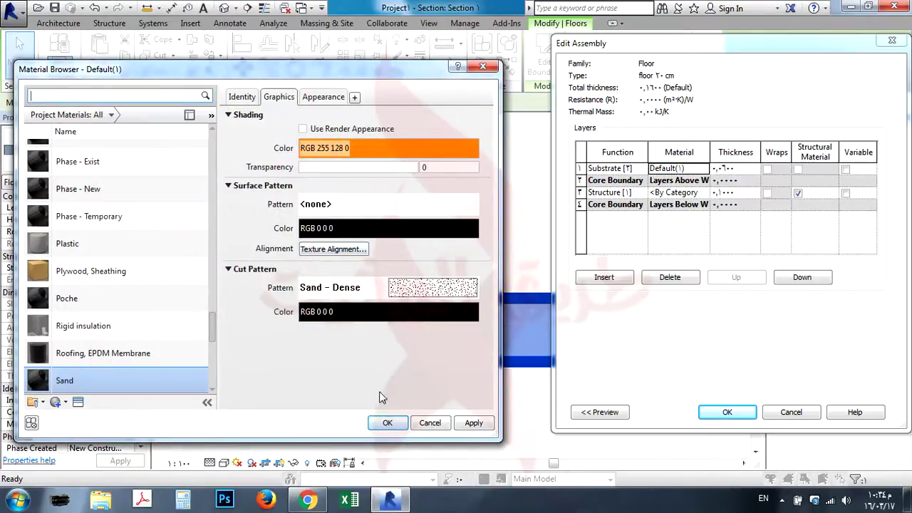
click(383, 423)
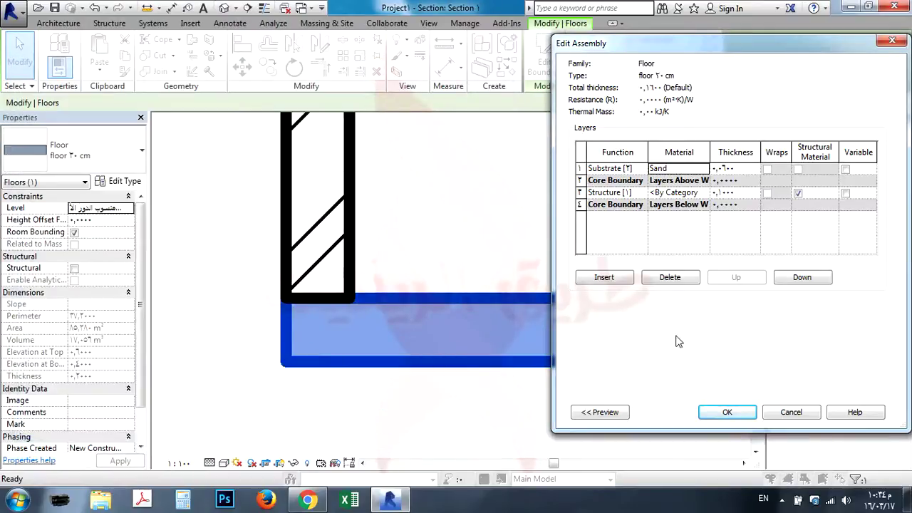
Step: Add a 0.02 thick top layer using the Concrete, Precast material
click(610, 277)
click(722, 169)
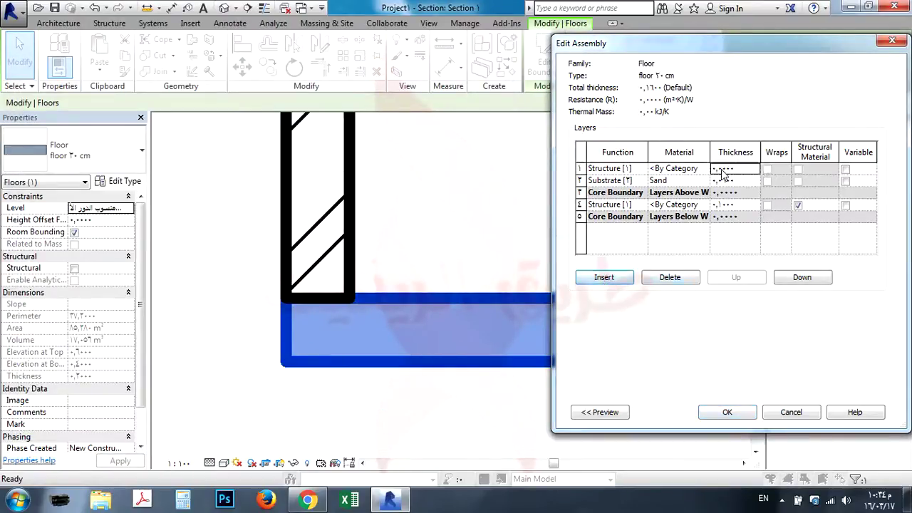
text(0.02)
click(698, 171)
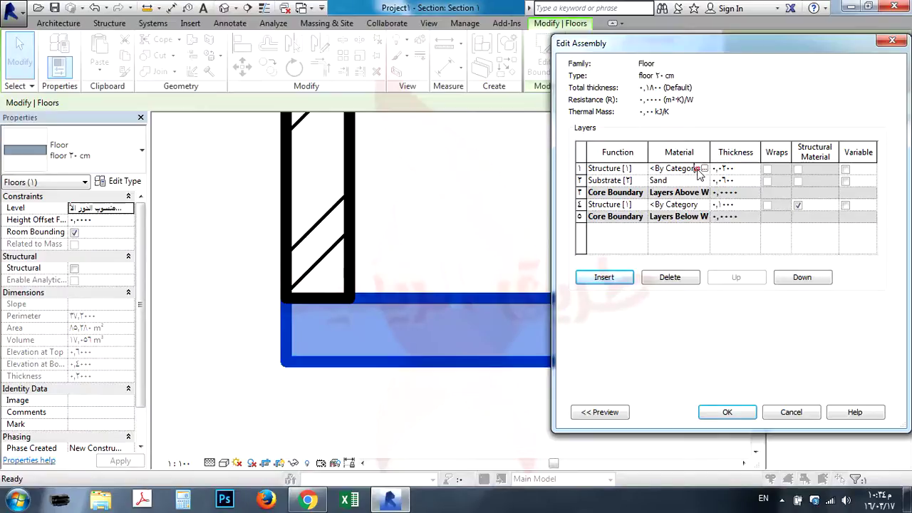
click(703, 168)
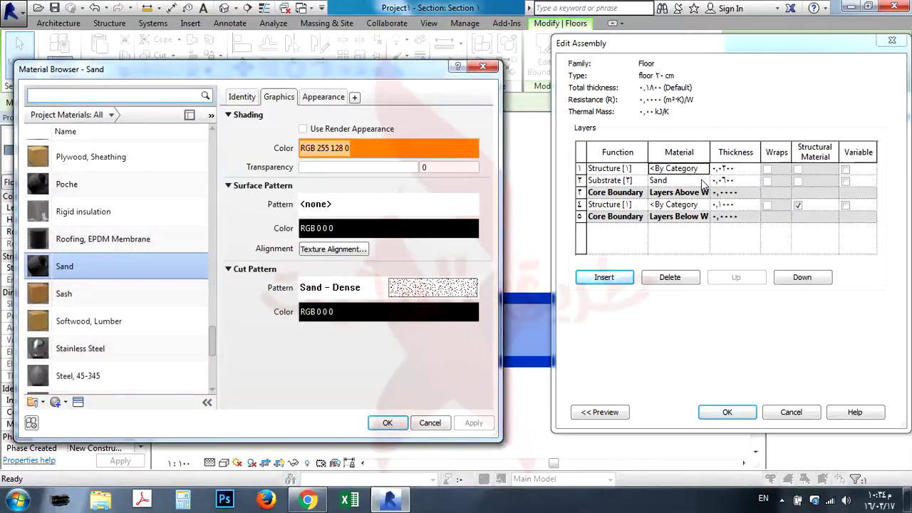
click(180, 94)
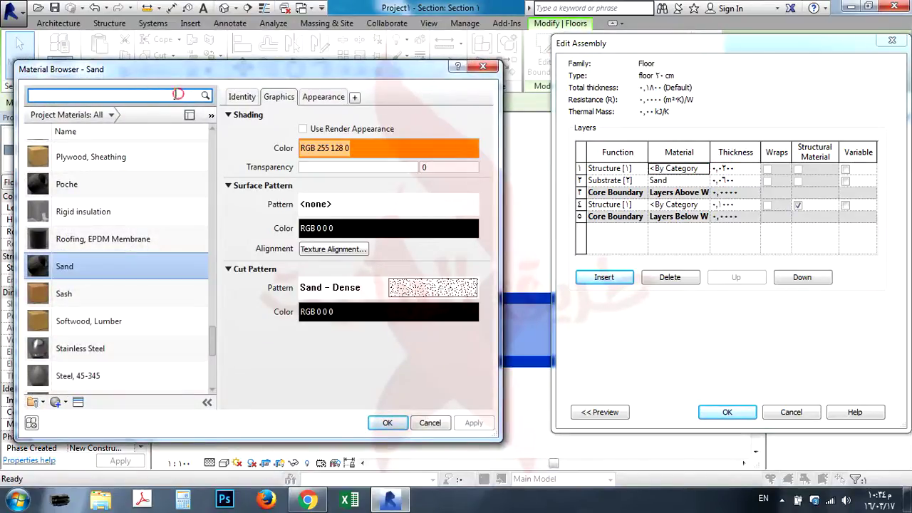
text(con)
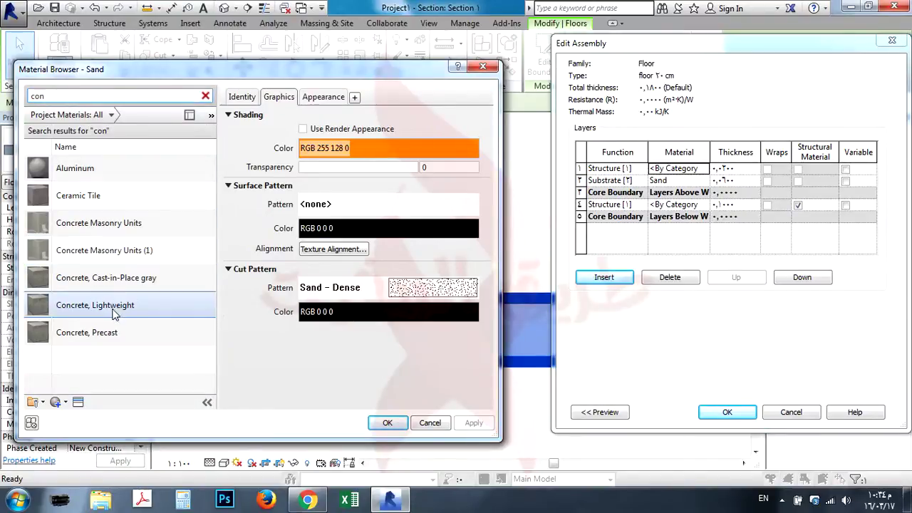
click(112, 334)
key(shift+Up)
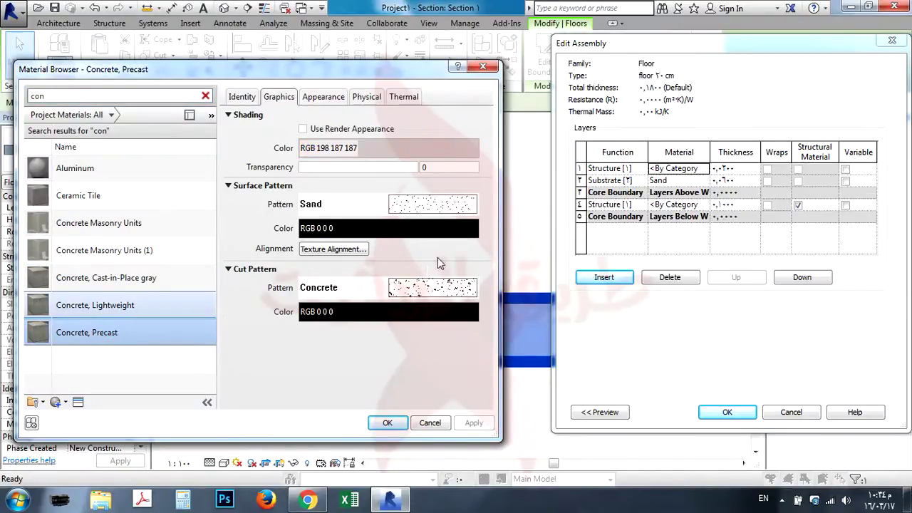
click(387, 423)
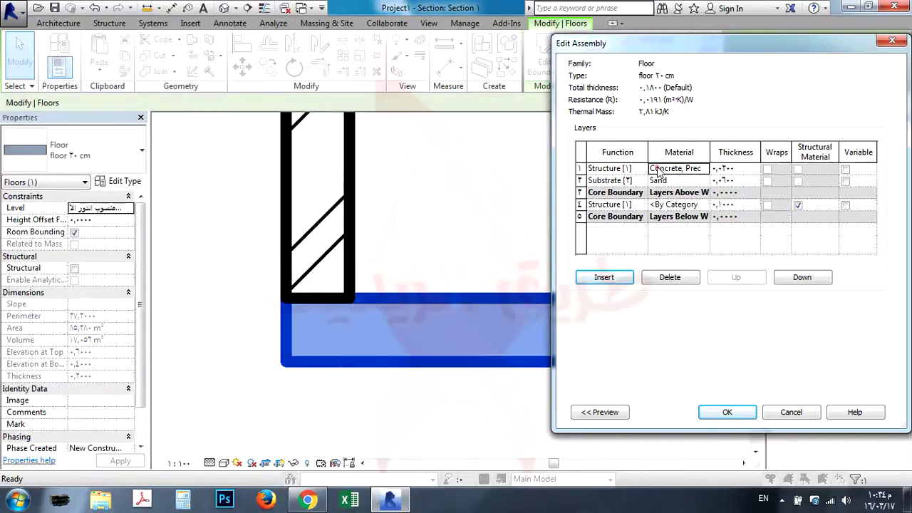
Step: Select the <By Category> material value in row 4 of the assembly
click(658, 169)
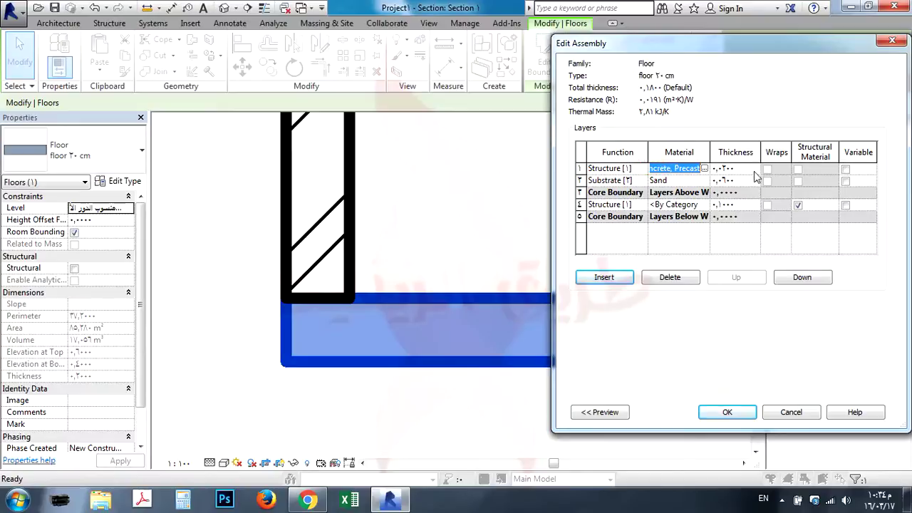
click(659, 205)
double_click(654, 204)
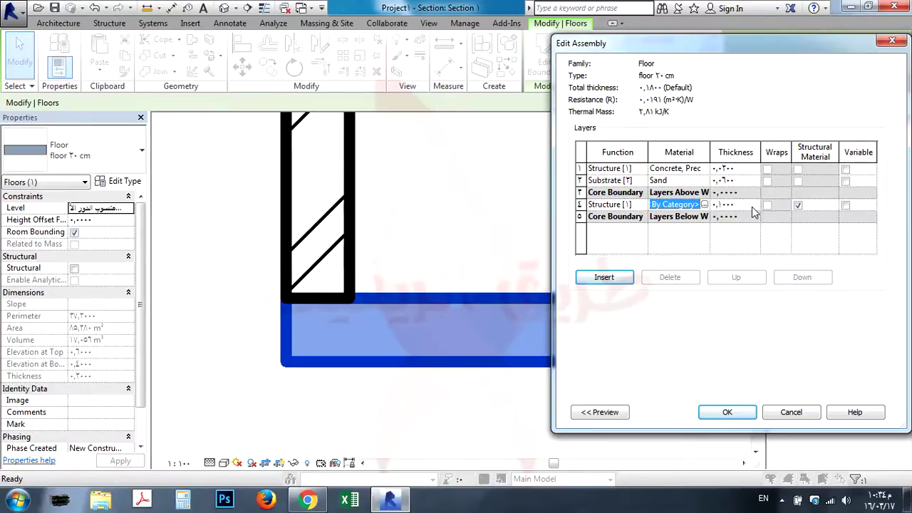
Step: Insert a new layer at the top and choose Ceiling Tile 600 x 600 material
click(621, 277)
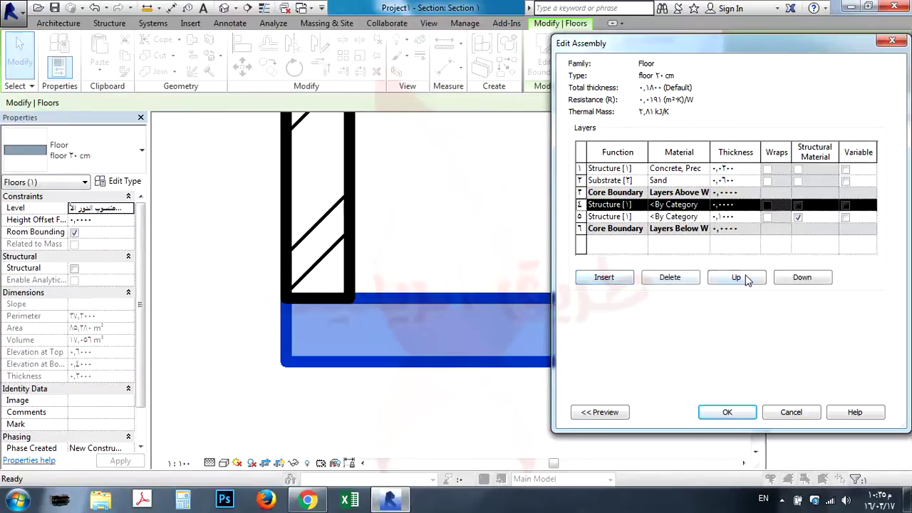
click(741, 277)
click(741, 277)
click(741, 277)
click(702, 171)
click(704, 169)
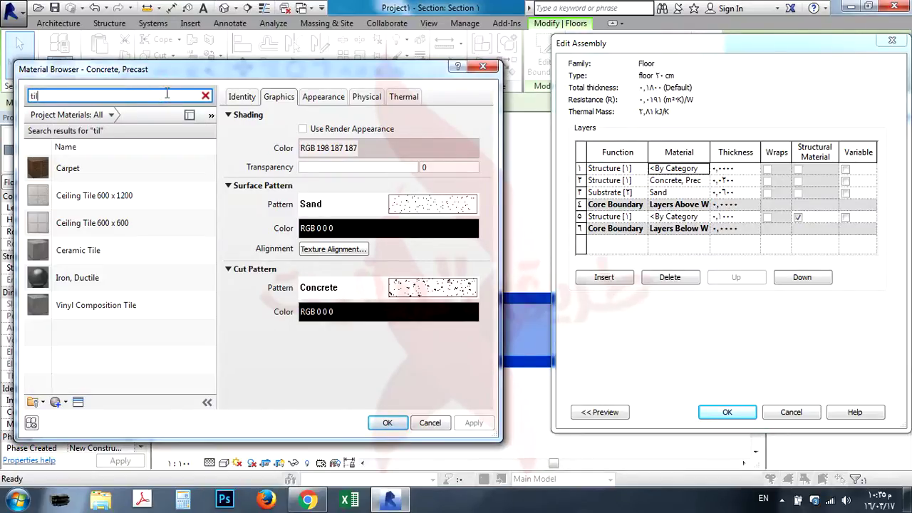
click(139, 212)
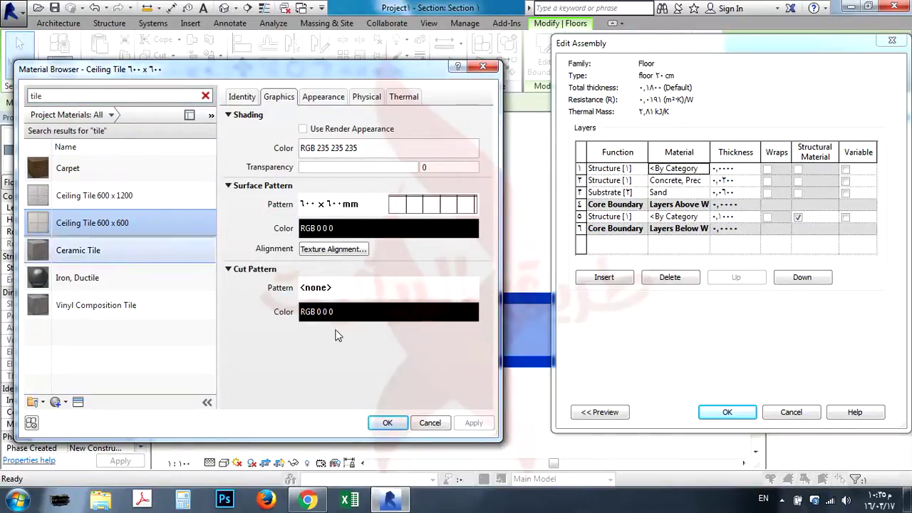
Step: Give Ceiling Tile 600 x 600 no surface pattern and a Vertical cut pattern
click(305, 203)
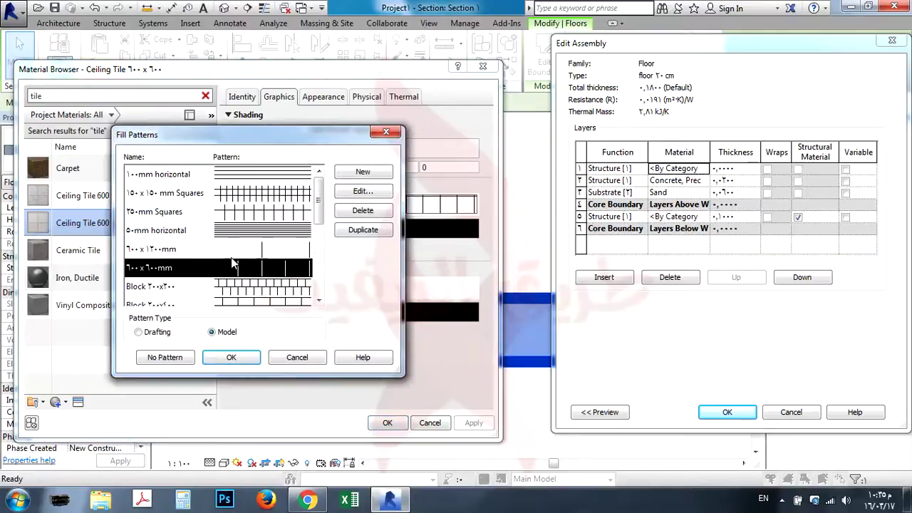
click(165, 357)
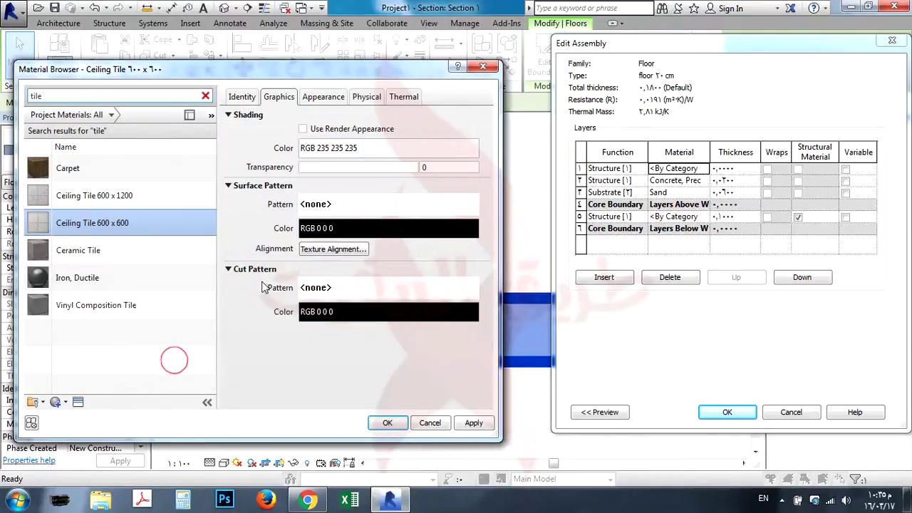
click(352, 293)
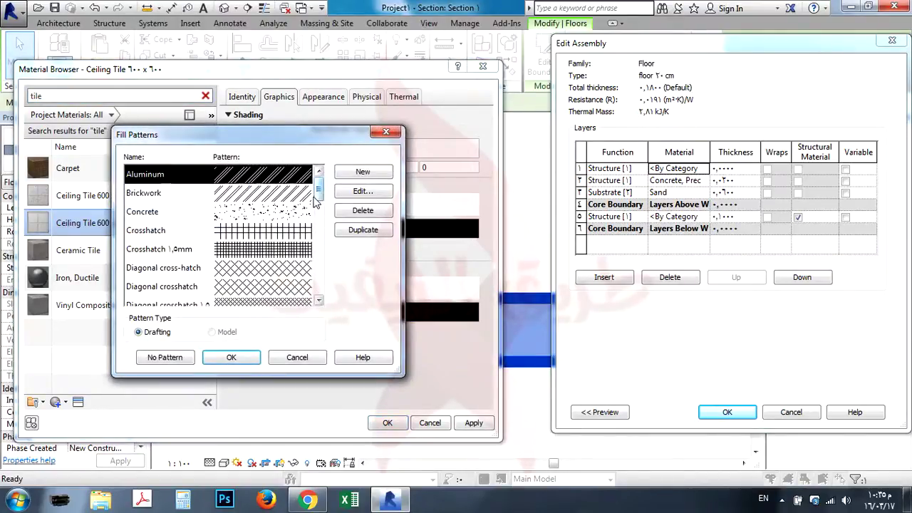
drag(318, 192, 317, 273)
click(276, 232)
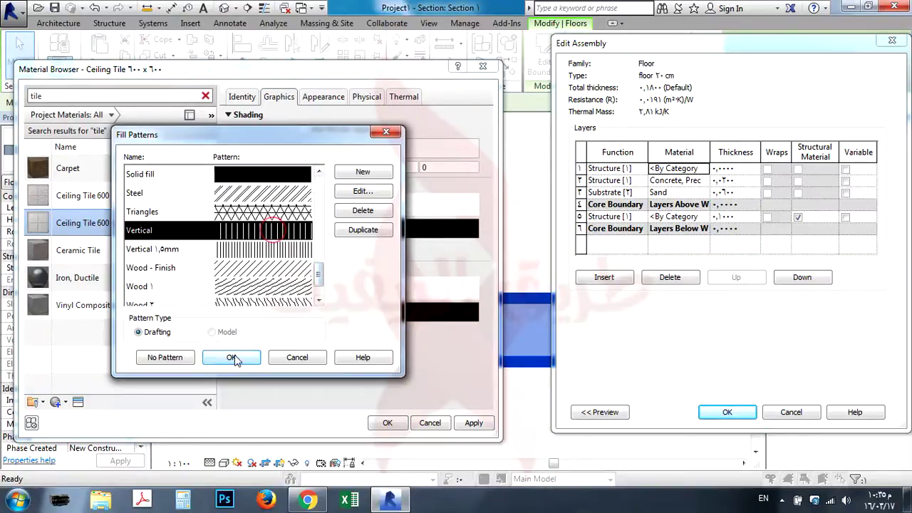
click(231, 357)
click(385, 422)
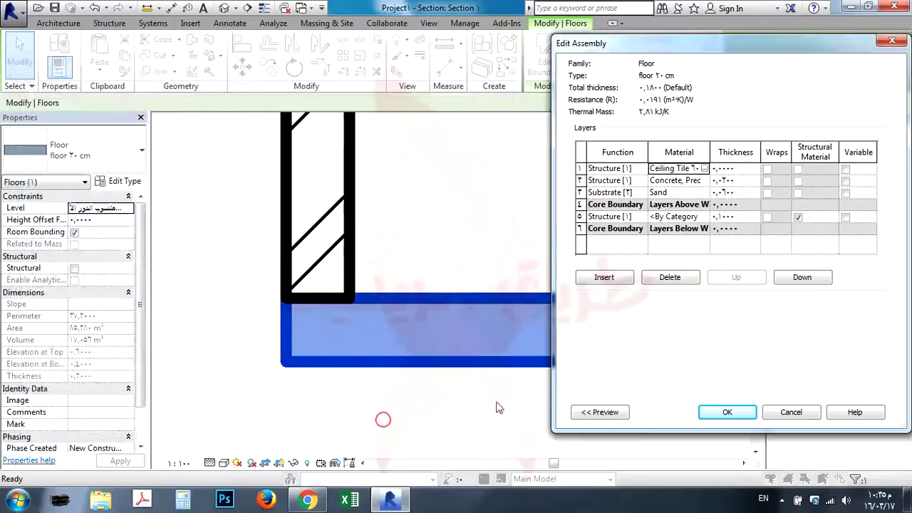
Step: For row 5, duplicate Concrete, Precast and its appearance asset as a new material
click(684, 217)
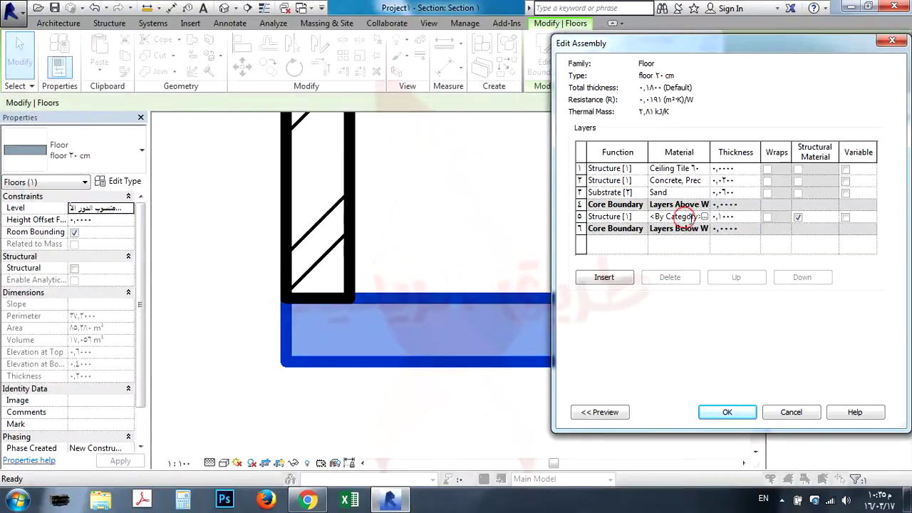
click(704, 216)
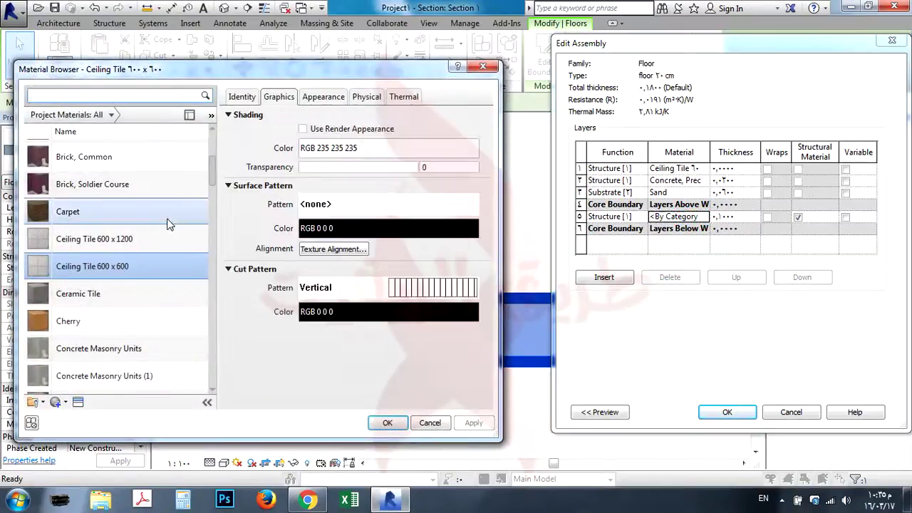
click(157, 96)
text(co)
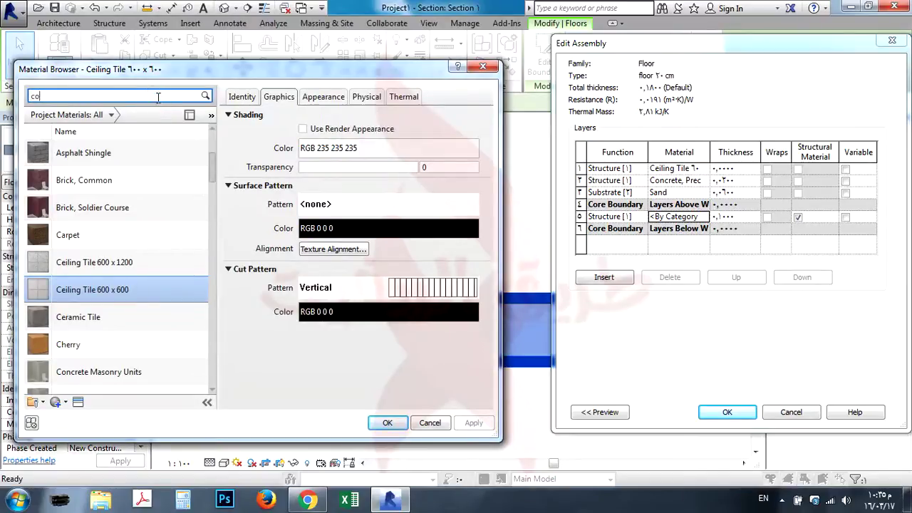
text(nc)
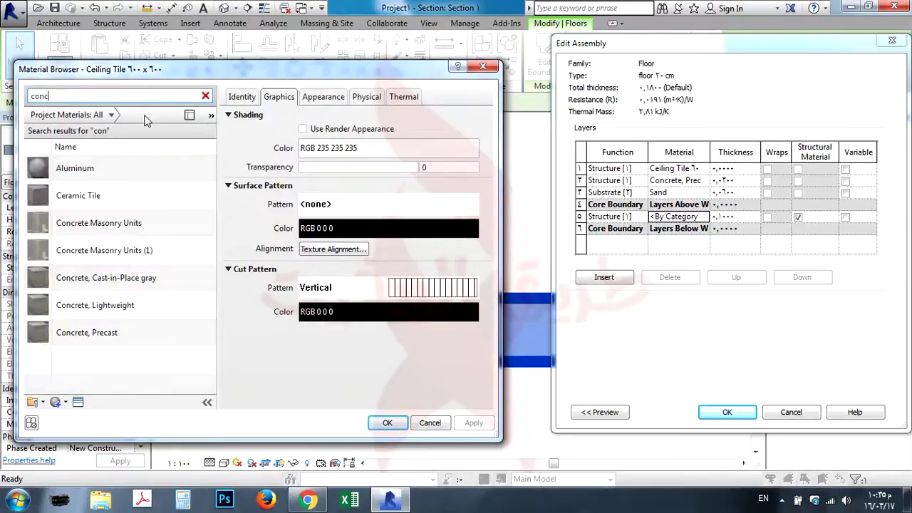
click(116, 304)
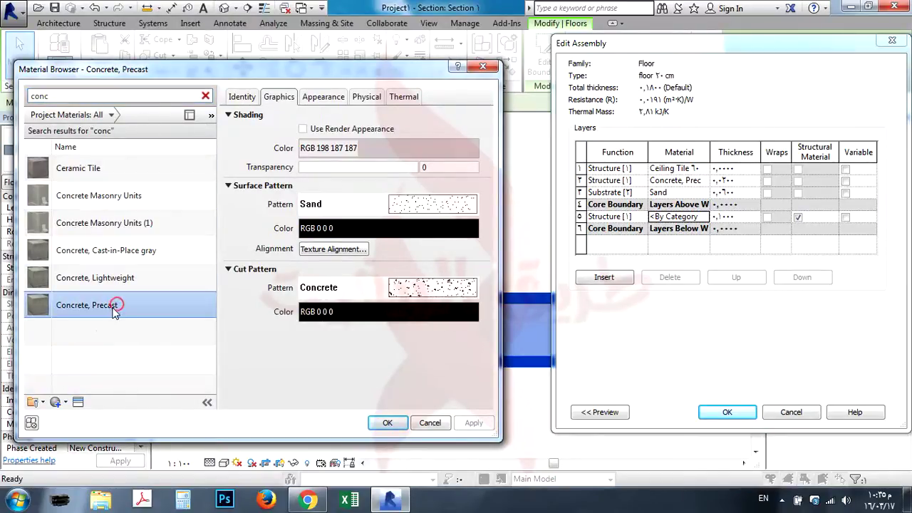
right_click(92, 308)
click(129, 328)
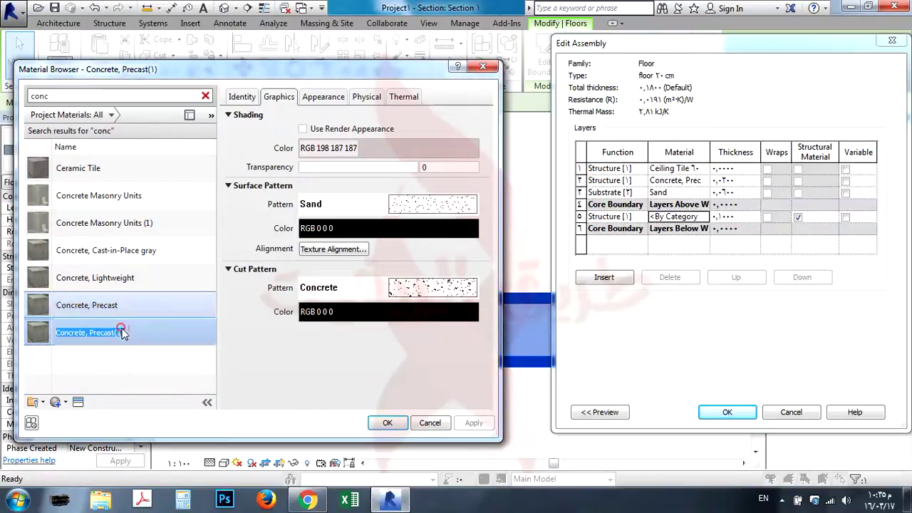
click(336, 97)
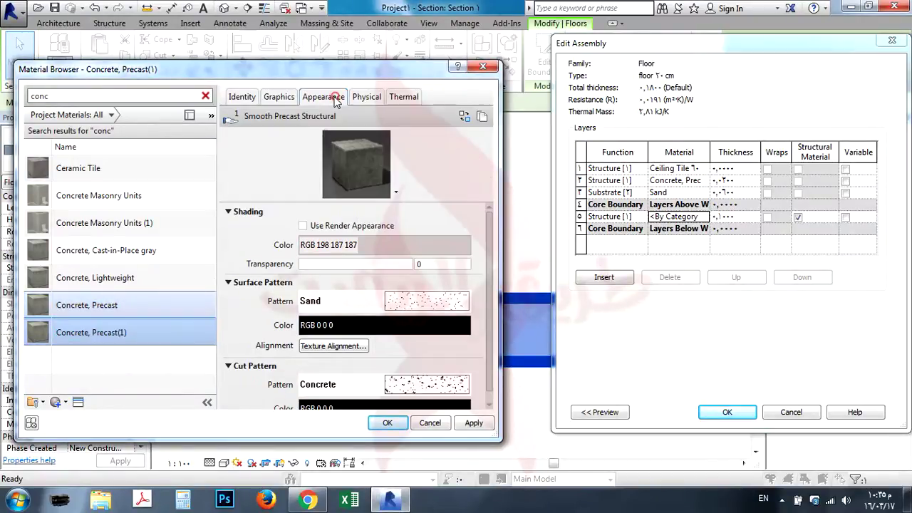
click(483, 118)
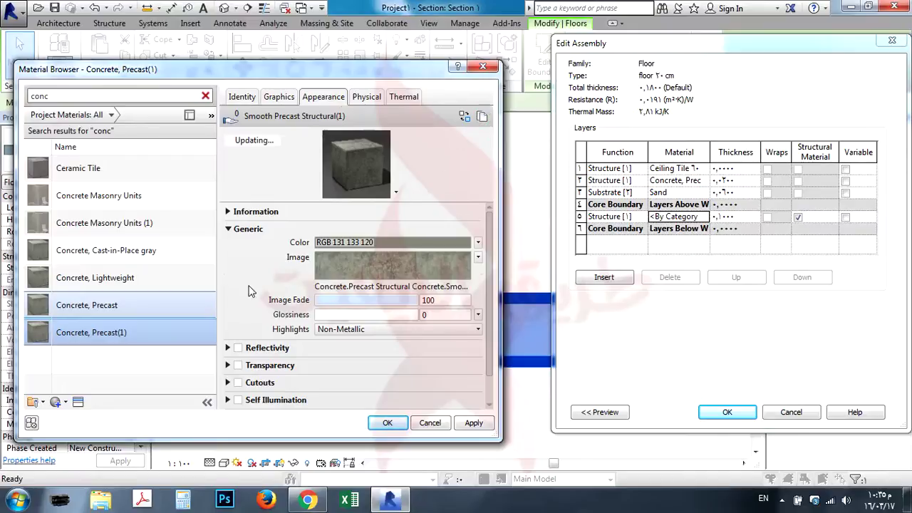
Step: Give Concrete, Precast(1) a Diagonal up 1.5mm cut pattern and no surface pattern, then accept
click(279, 97)
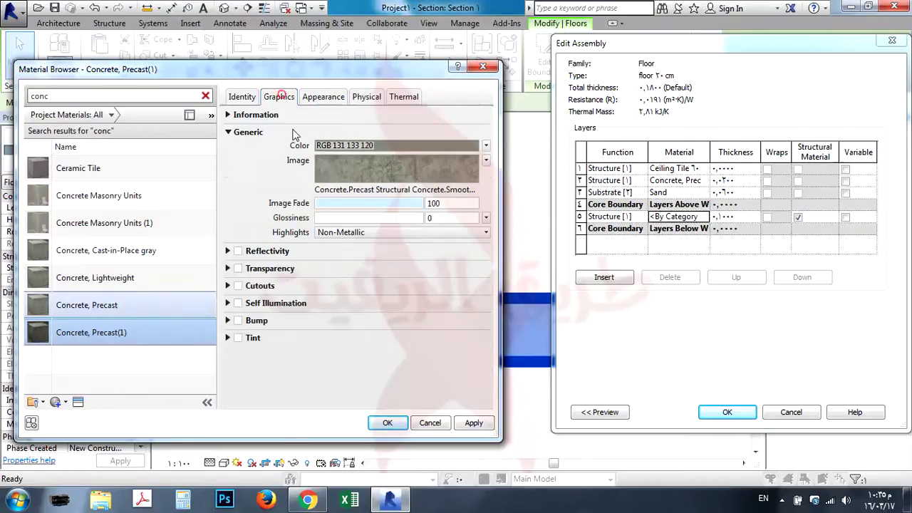
click(424, 289)
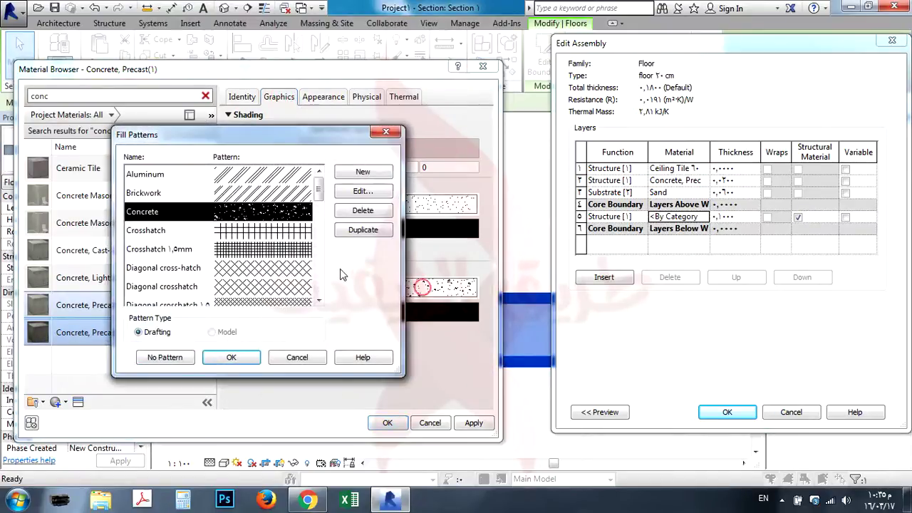
scroll(322, 196, down, 2)
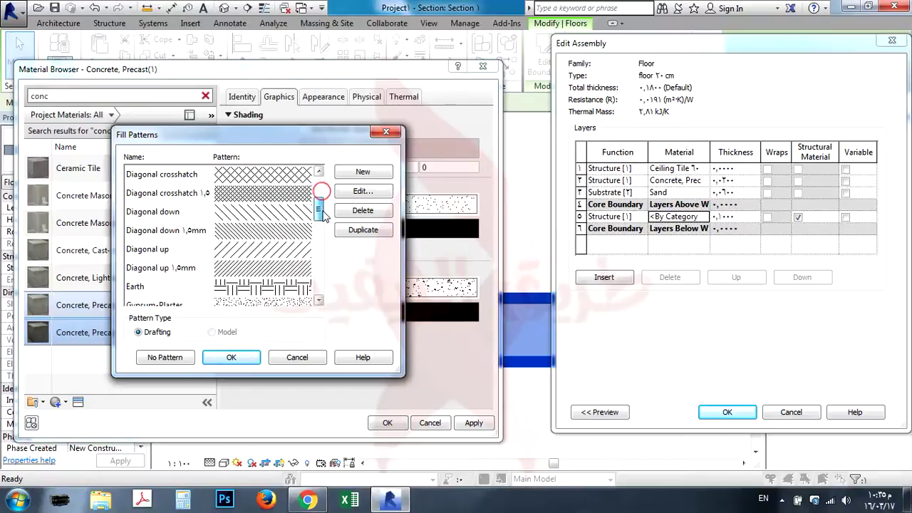
click(278, 269)
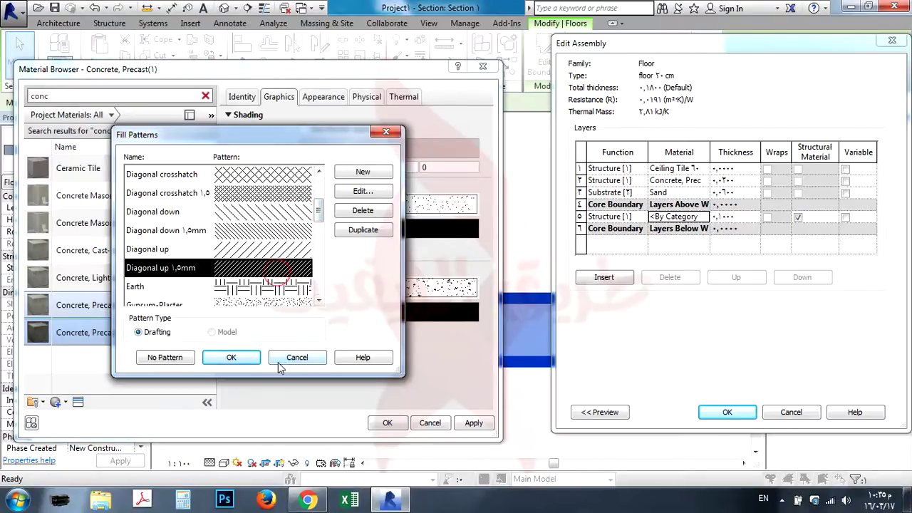
click(247, 357)
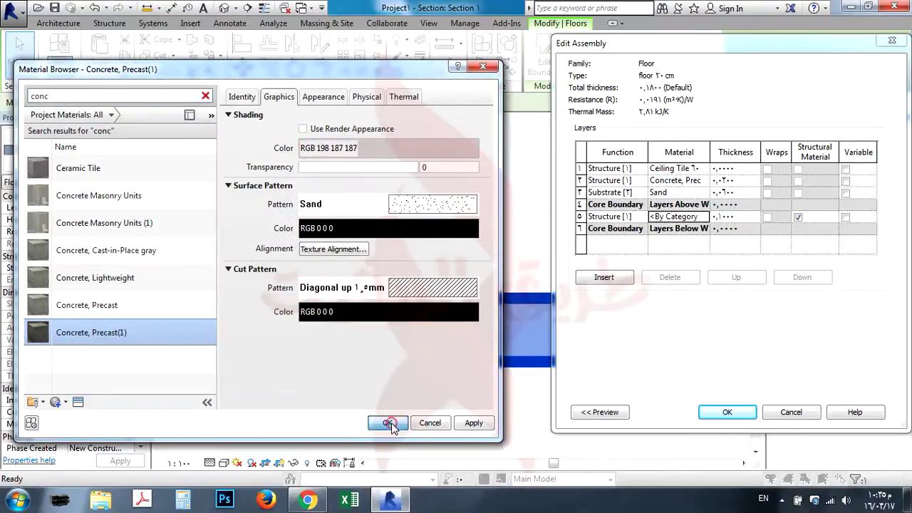
click(391, 423)
click(413, 214)
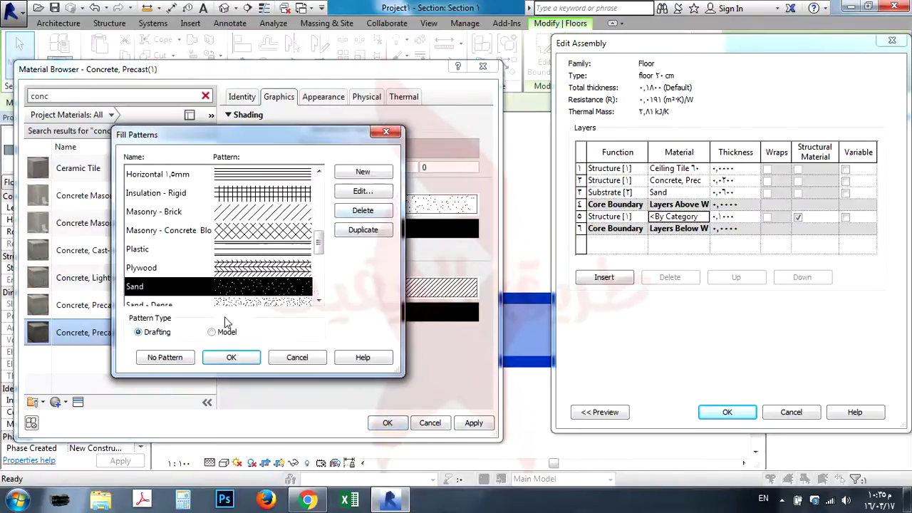
click(174, 363)
click(387, 422)
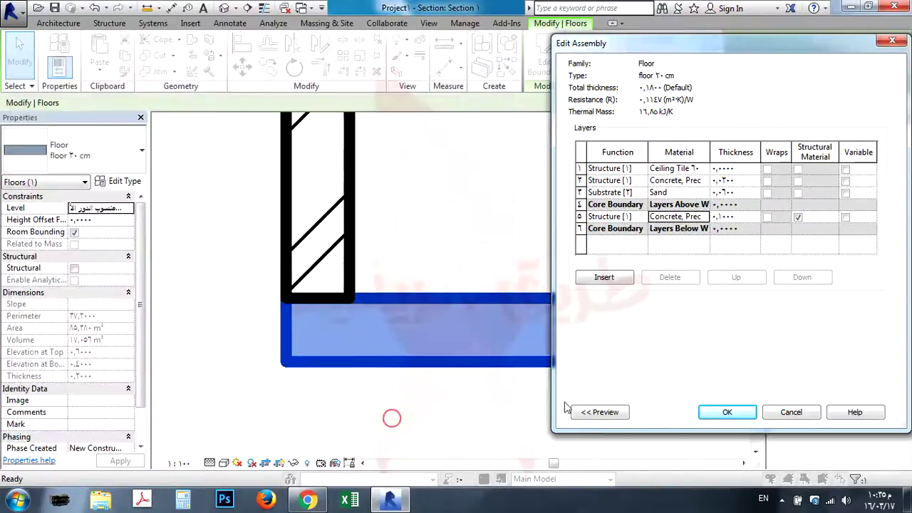
click(726, 412)
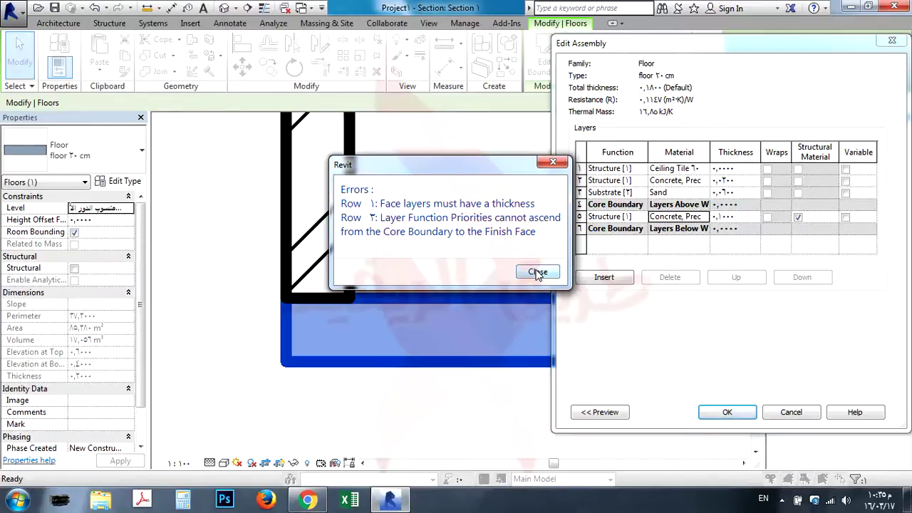
Step: Dismiss the layer error, make the top layer Finish 1, and review the layer thicknesses
click(538, 273)
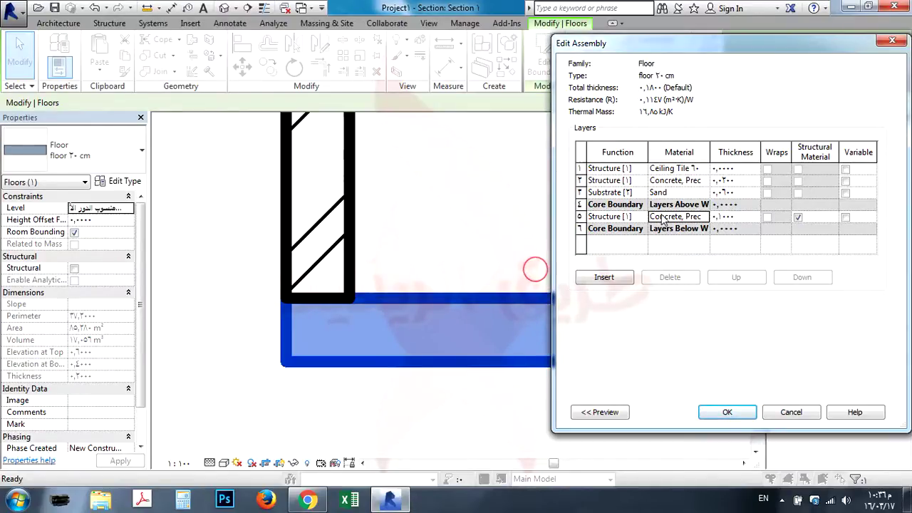
click(723, 168)
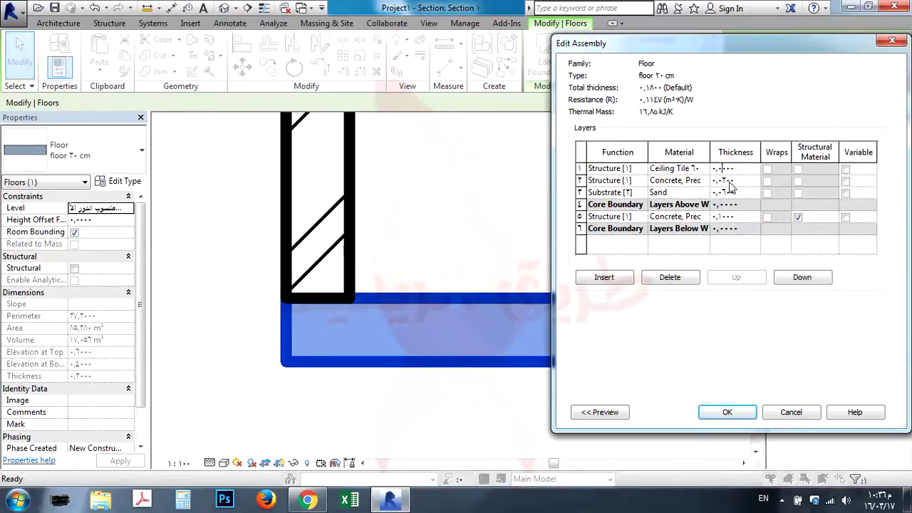
click(632, 171)
click(619, 206)
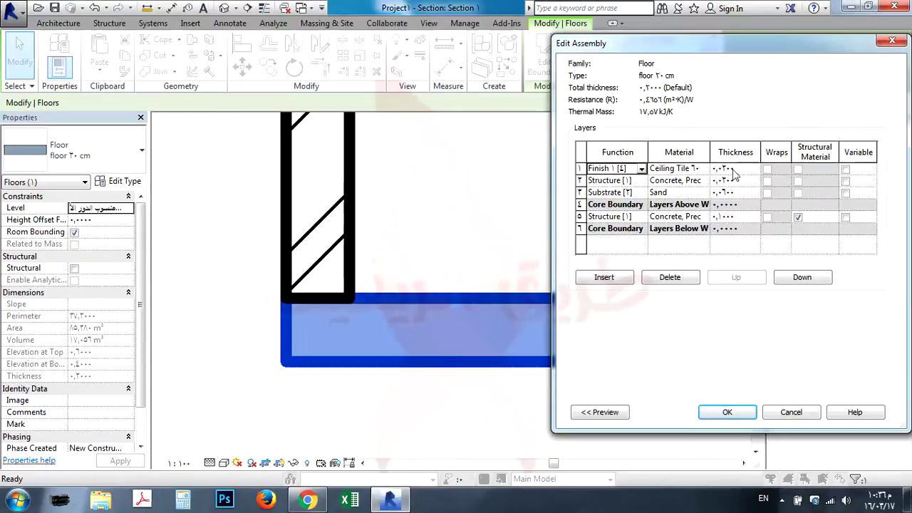
click(730, 171)
click(743, 182)
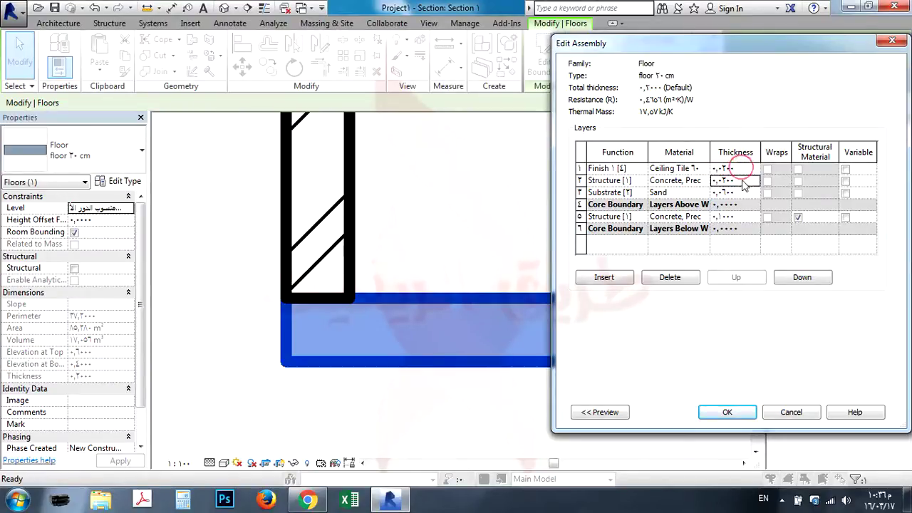
click(743, 183)
click(743, 190)
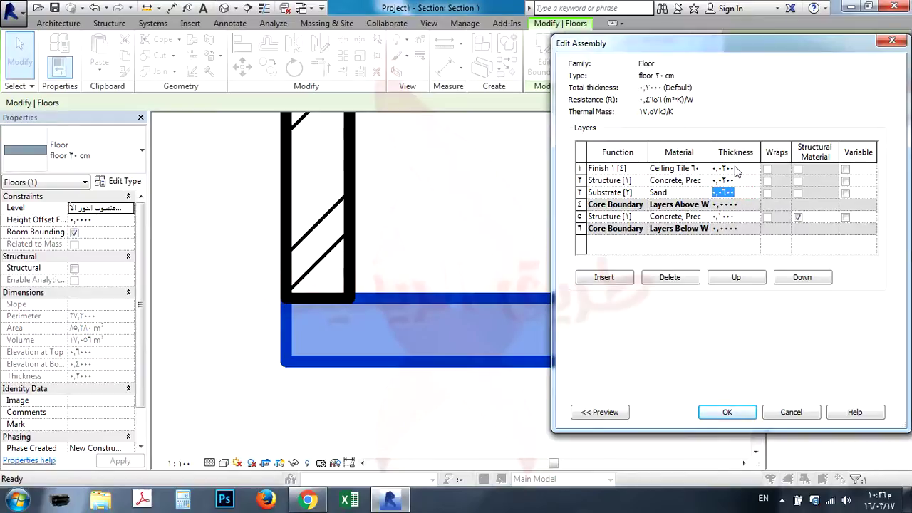
click(753, 216)
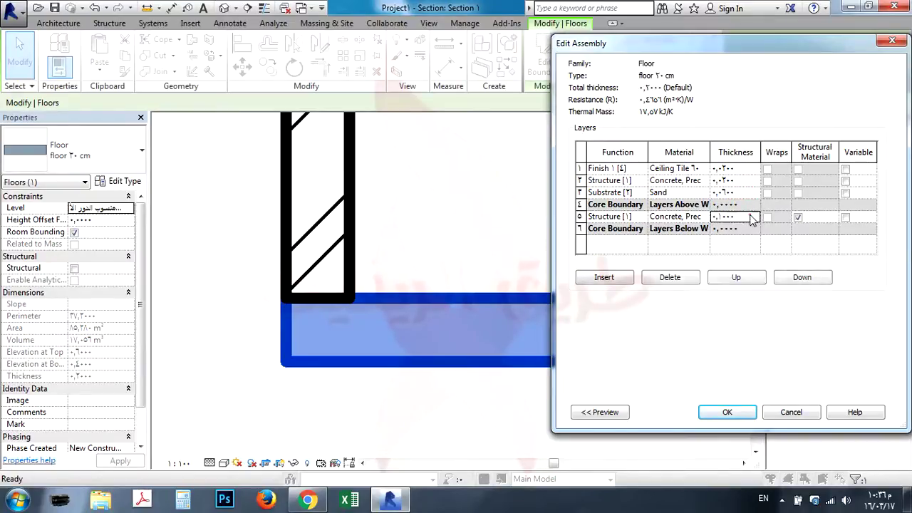
Step: Insert a new layer below the core boundary as Finish 2 [5] and browse its material
click(749, 215)
click(616, 278)
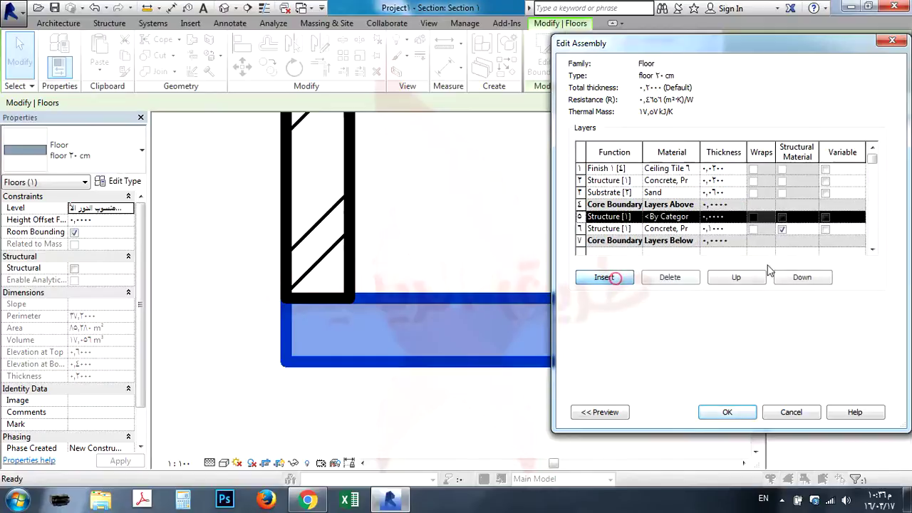
click(802, 277)
click(803, 278)
click(637, 241)
click(636, 241)
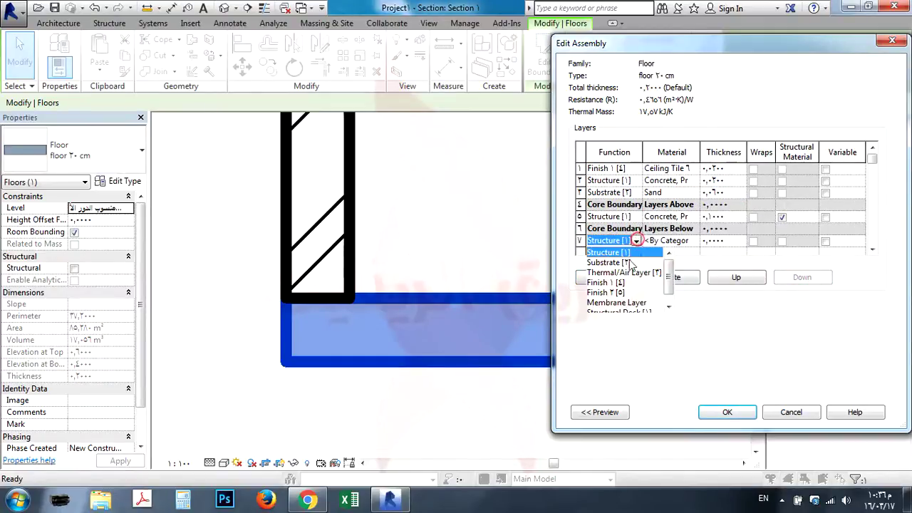
click(617, 292)
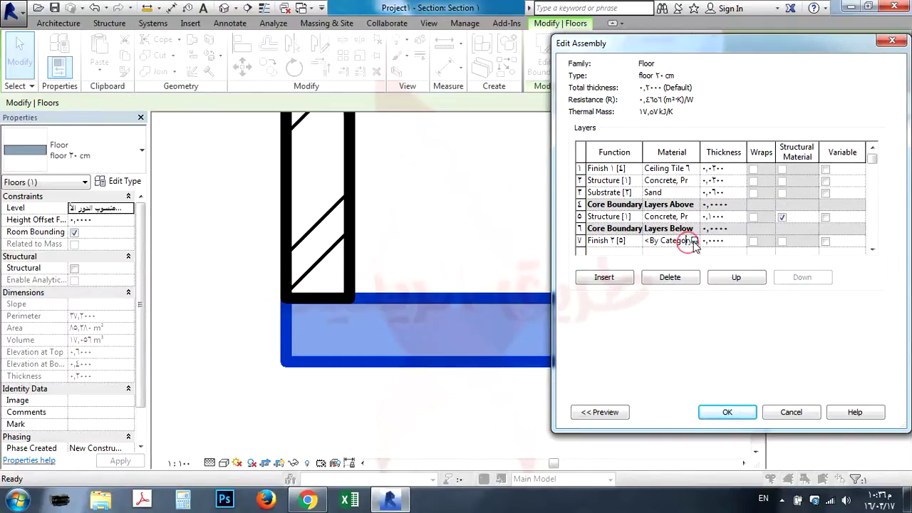
click(670, 241)
click(694, 241)
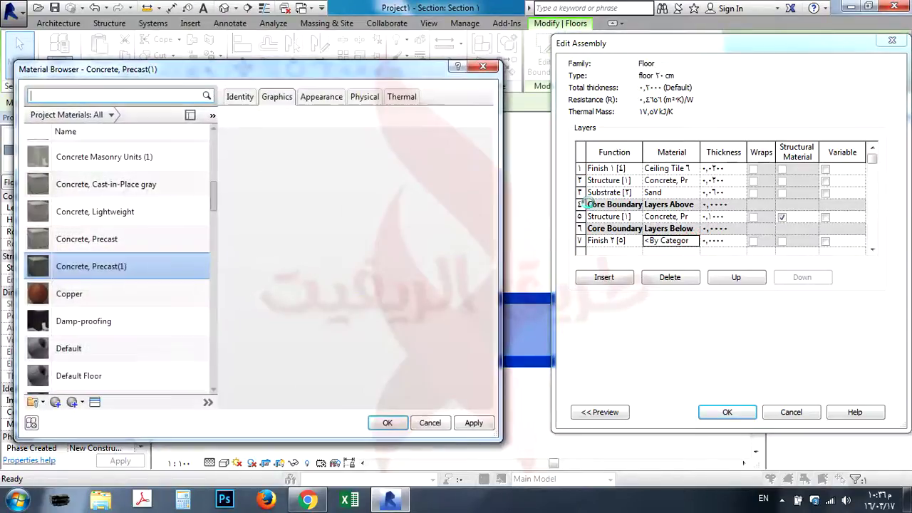
Step: Search 'paint' and assign Gypsum Wall Board with a Solid fill cut pattern to the new layer
click(147, 97)
text(paint)
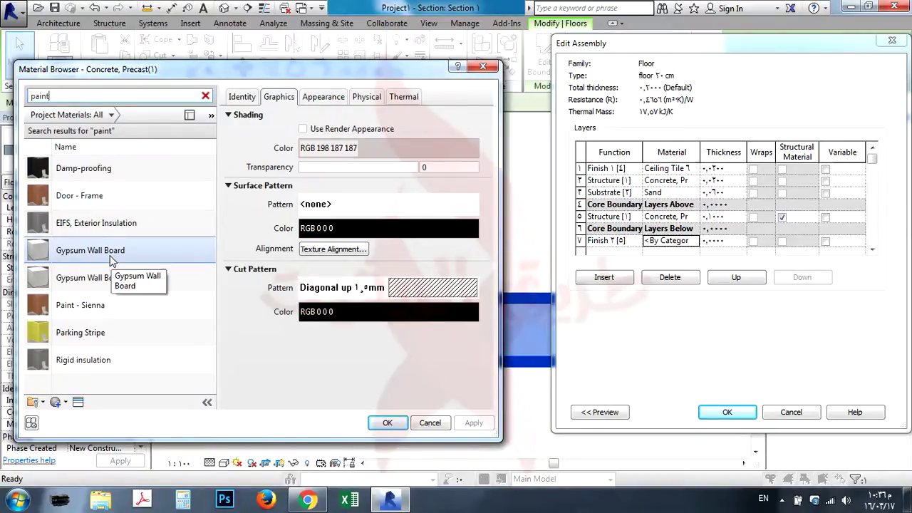
click(111, 258)
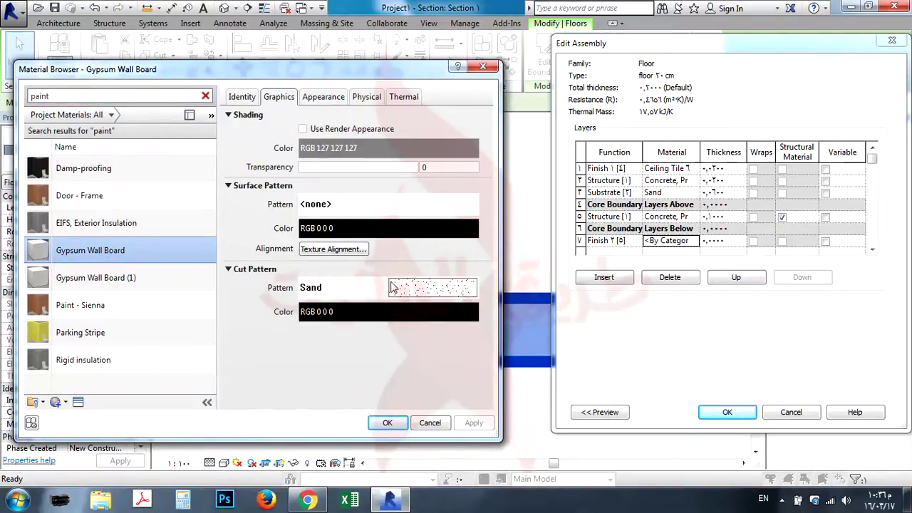
click(419, 288)
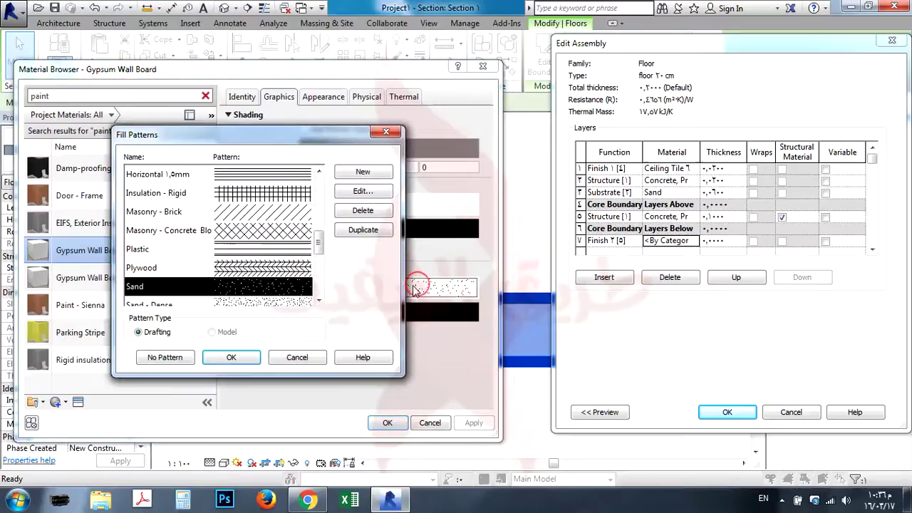
drag(320, 242, 320, 263)
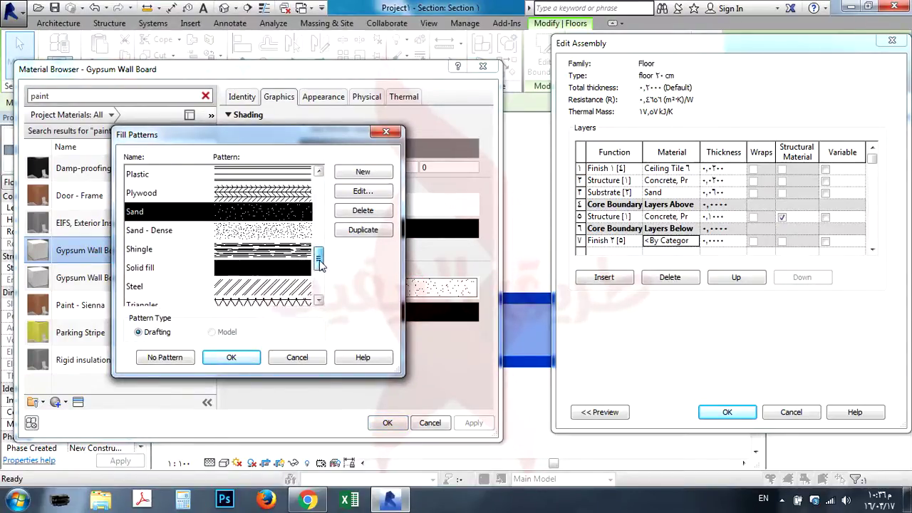
click(252, 268)
click(230, 356)
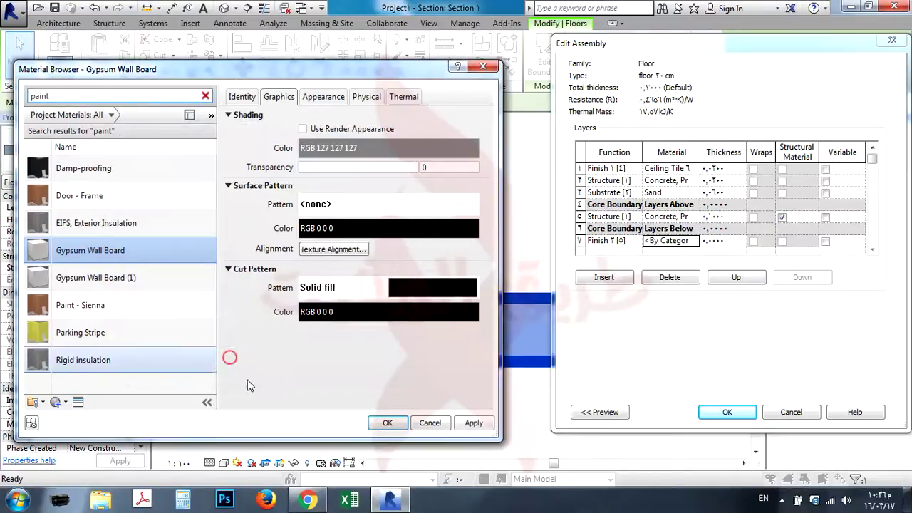
click(387, 423)
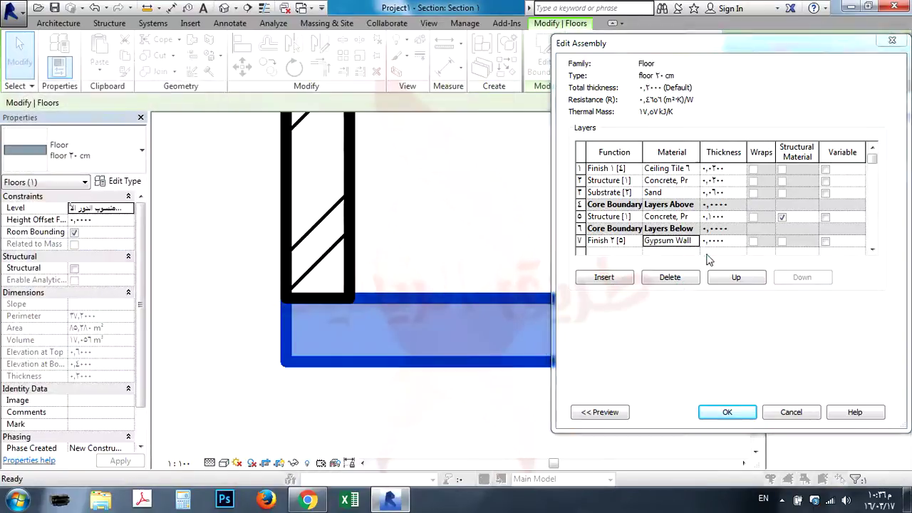
click(714, 241)
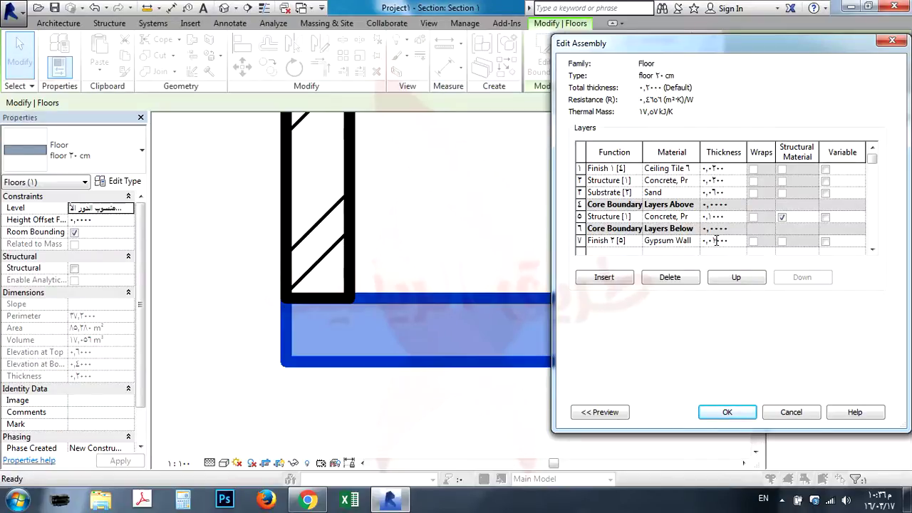
Step: Give the new layer 0.01 thickness and attempt to accept, dismissing the layer priority errors
click(724, 413)
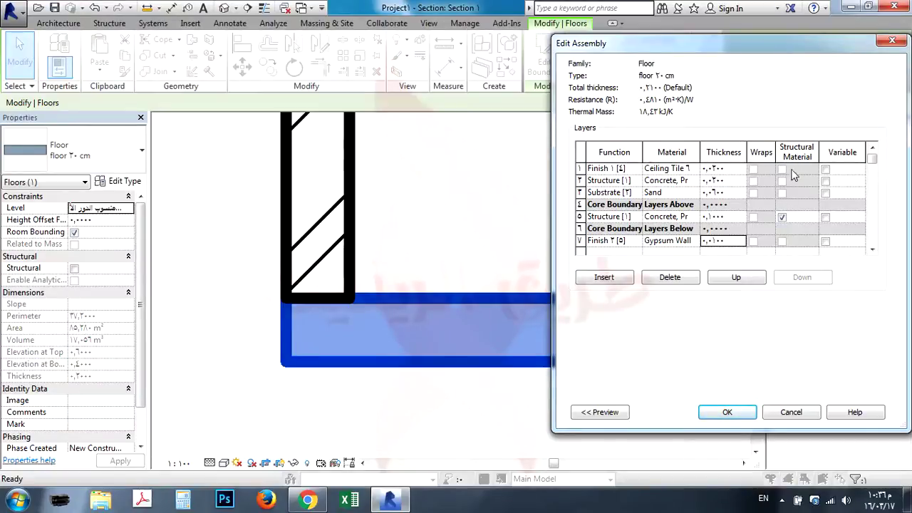
click(782, 217)
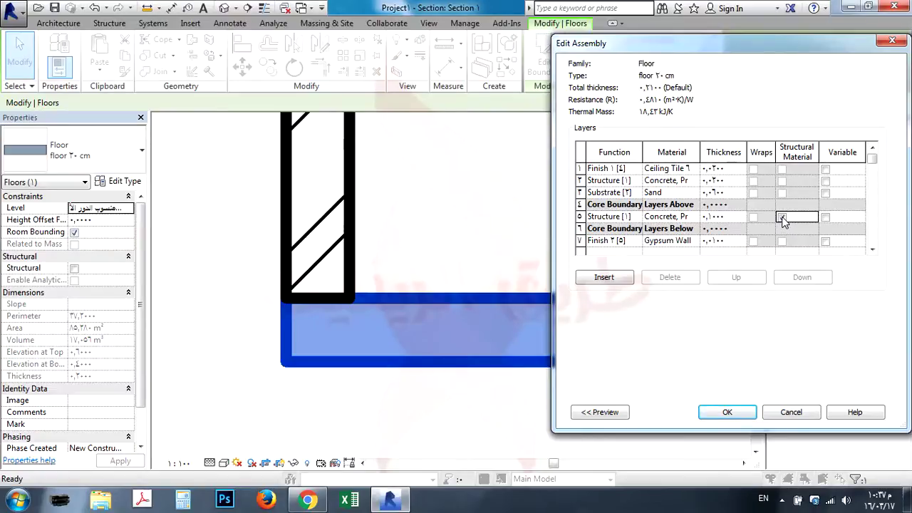
click(725, 413)
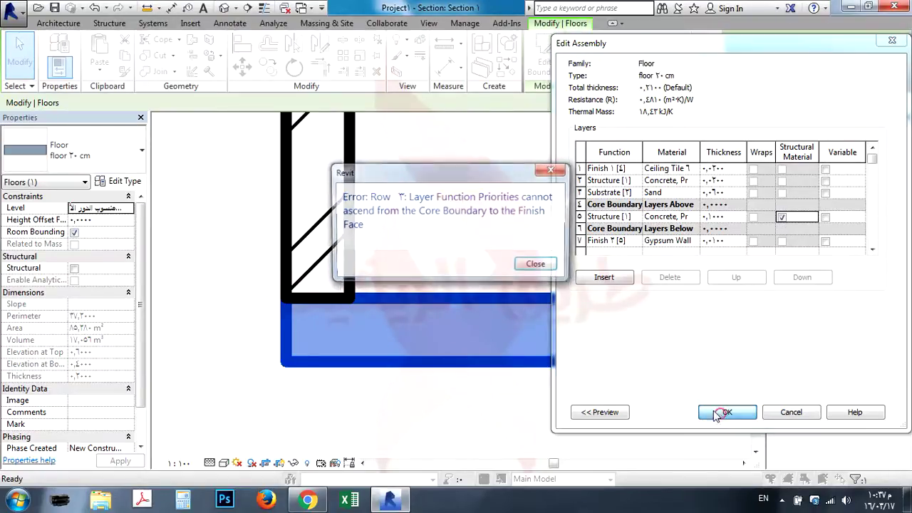
click(536, 266)
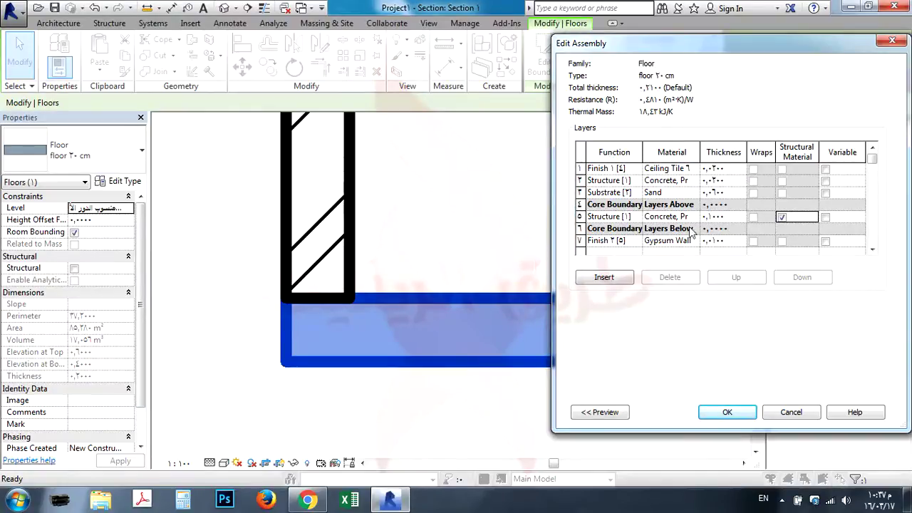
click(728, 412)
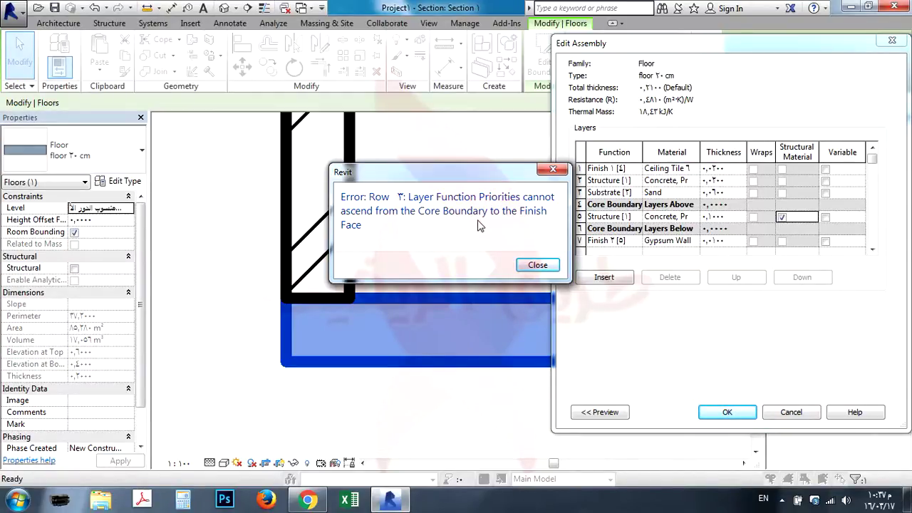
click(537, 265)
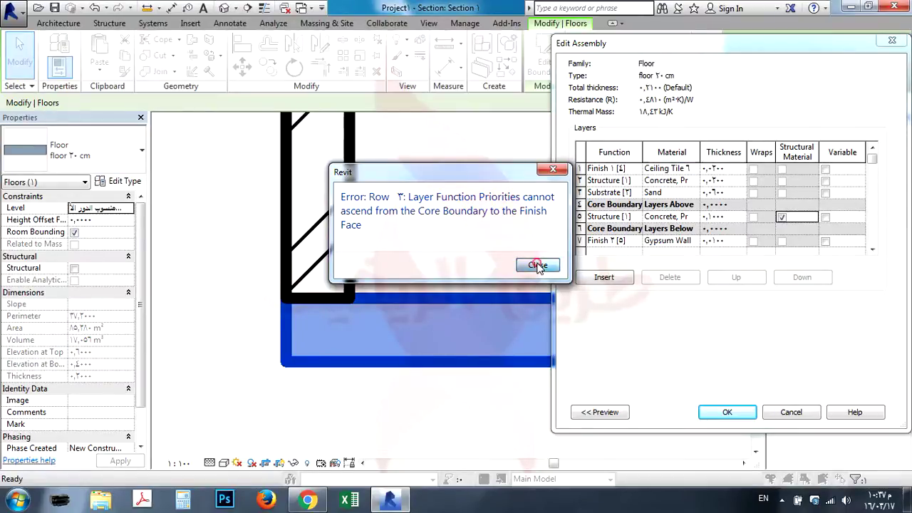
Step: Change row 2's function to Substrate [2] and accept the floor structure
click(613, 180)
click(637, 181)
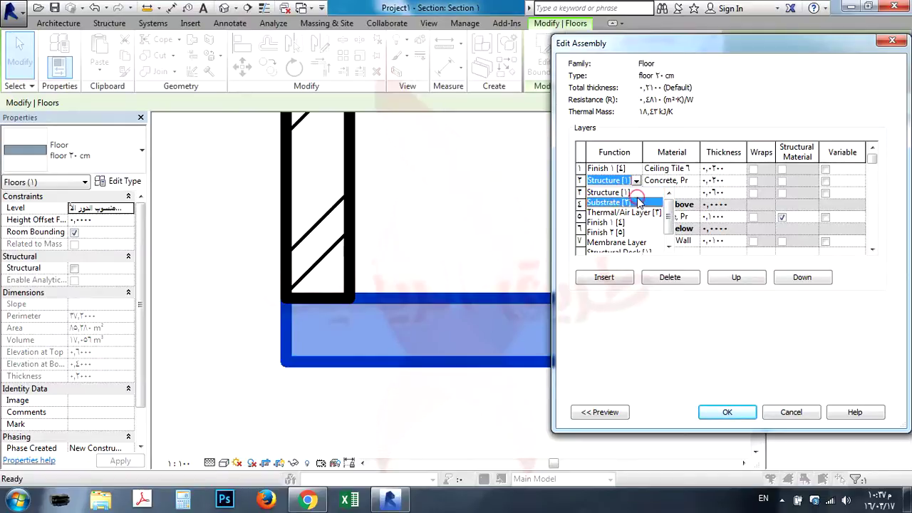
click(639, 203)
click(743, 410)
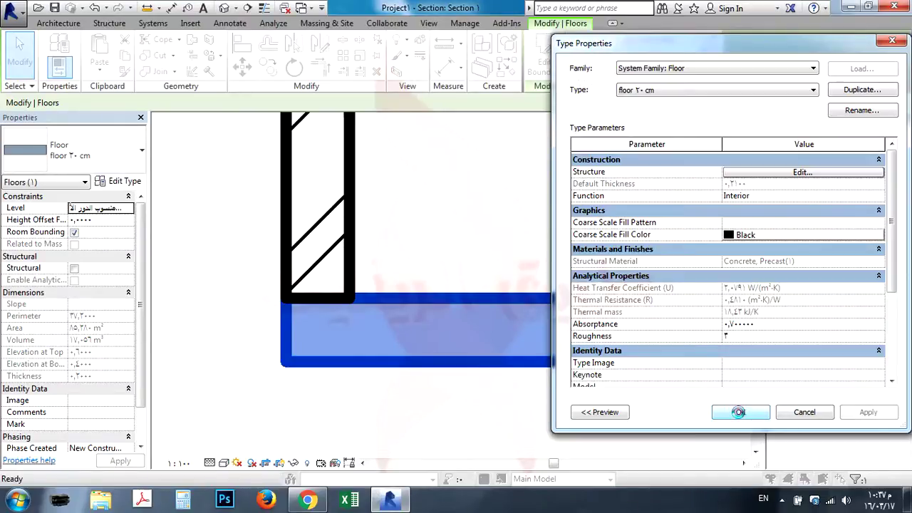
click(739, 412)
Step: Apply the updated floor type and join the wall to the floor in Section 1
click(741, 412)
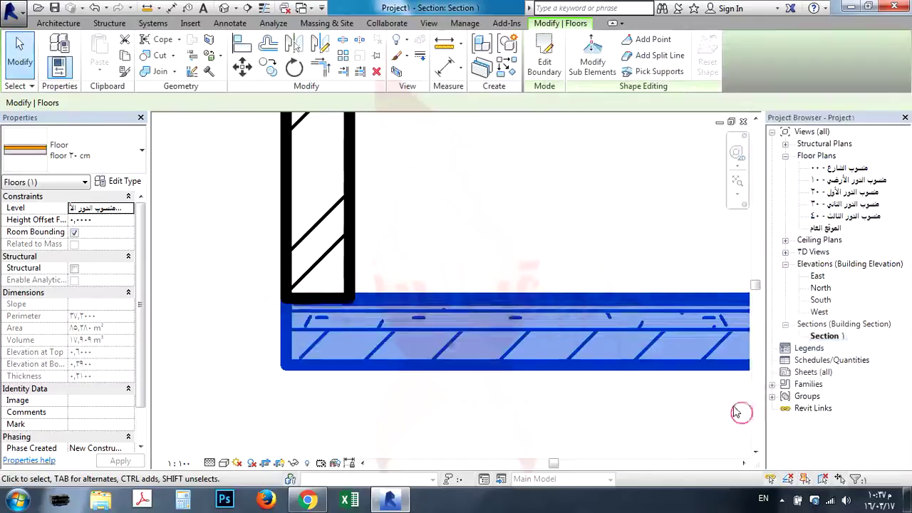
click(451, 421)
scroll(301, 320, down, 3)
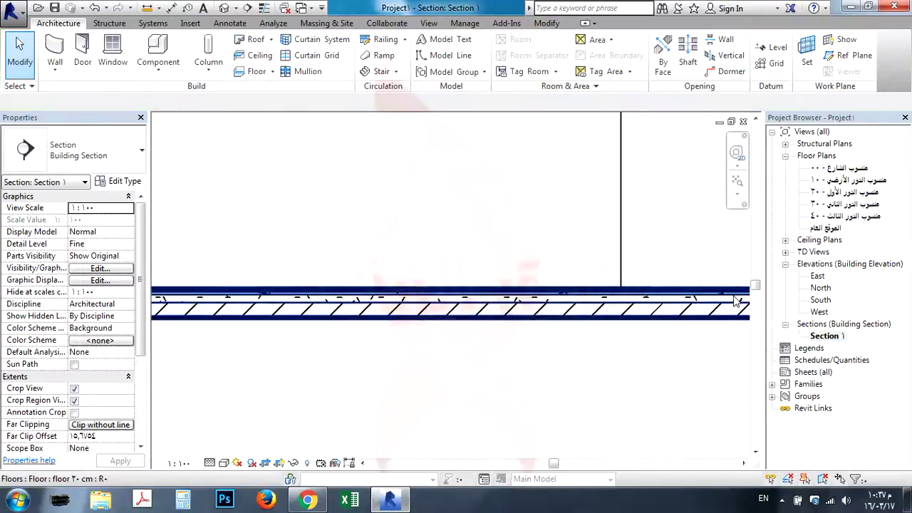
middle_drag(451, 308, 456, 309)
scroll(524, 298, up, 1)
scroll(611, 301, up, 2)
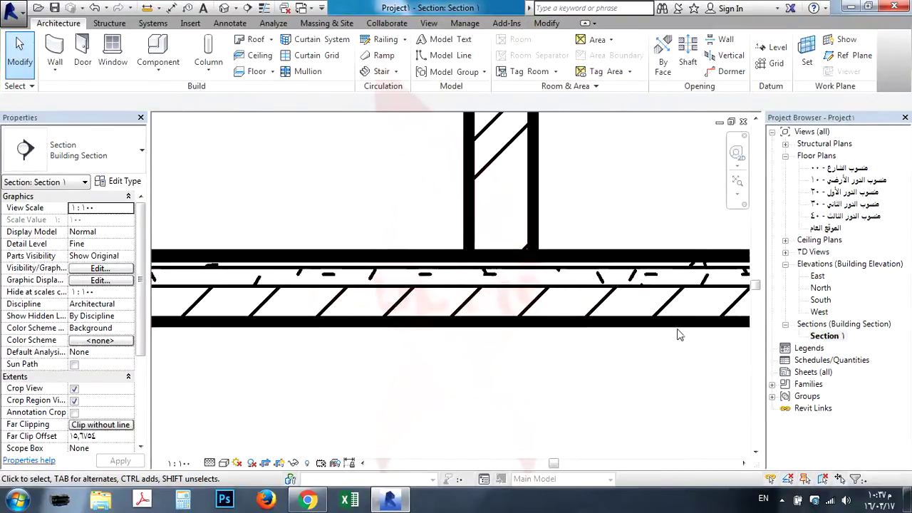
middle_drag(678, 332, 399, 330)
scroll(430, 295, down, 4)
scroll(573, 299, up, 4)
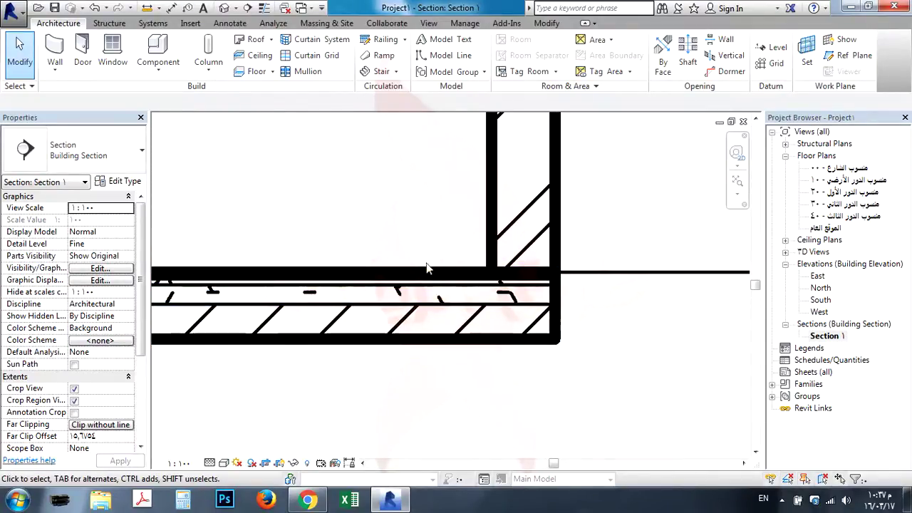
click(543, 25)
key(j)
key(g)
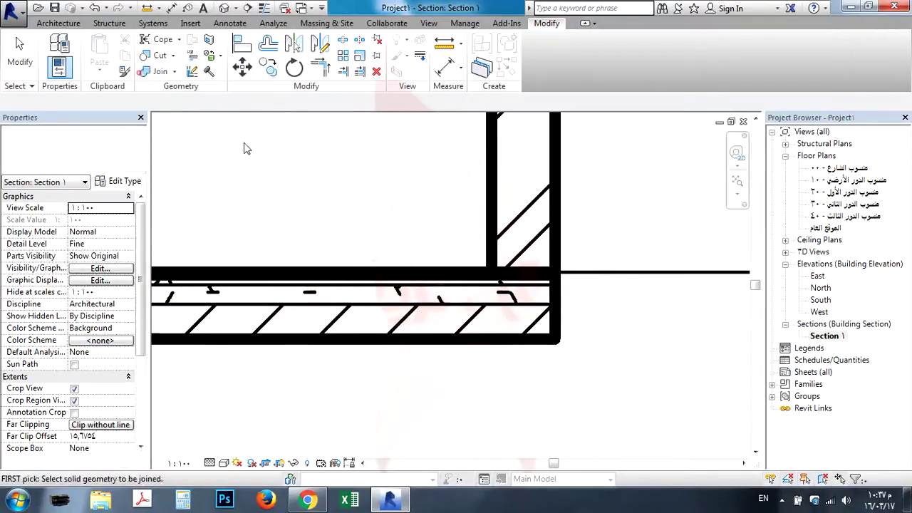
click(435, 283)
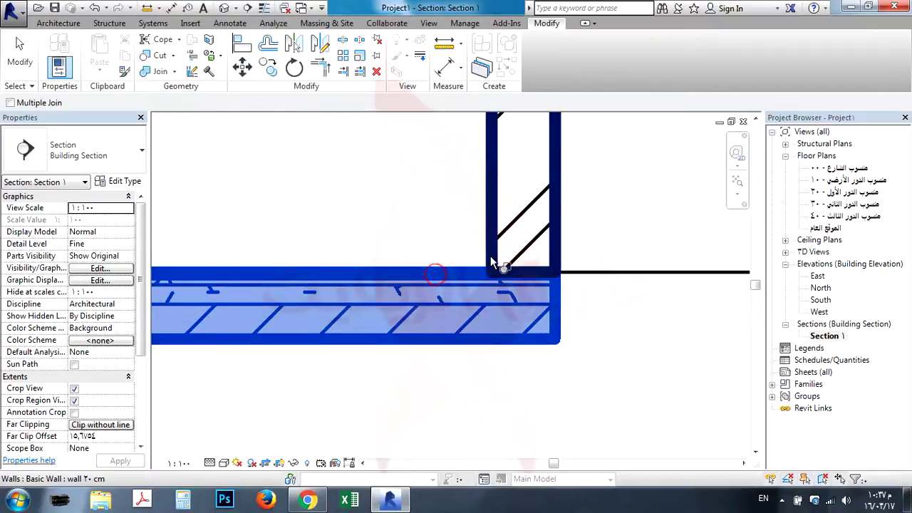
click(490, 256)
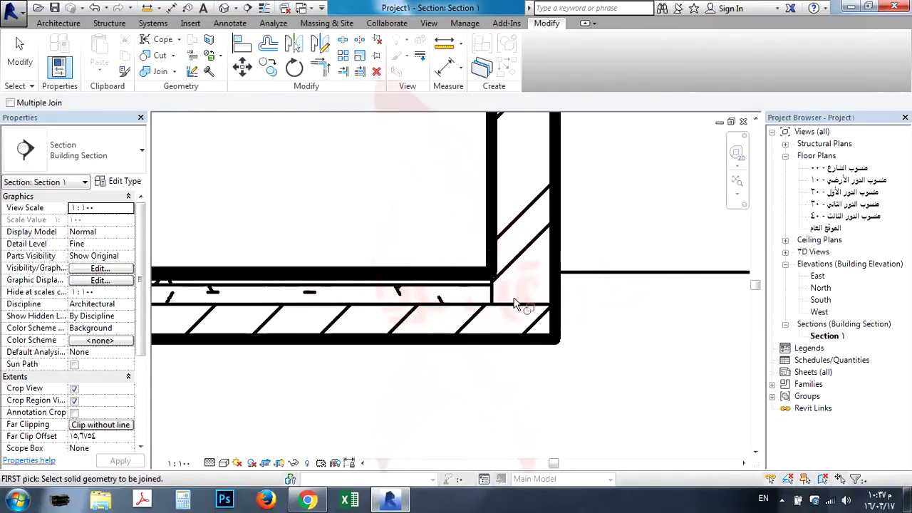
Step: Turn Thin Lines off to show walls and floor at full line weight
click(263, 8)
scroll(505, 310, up, 3)
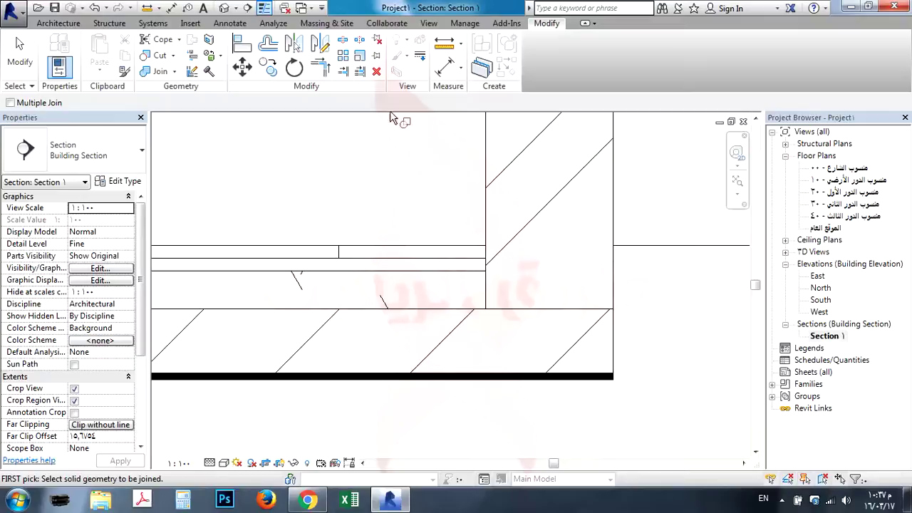
click(263, 8)
scroll(648, 307, down, 5)
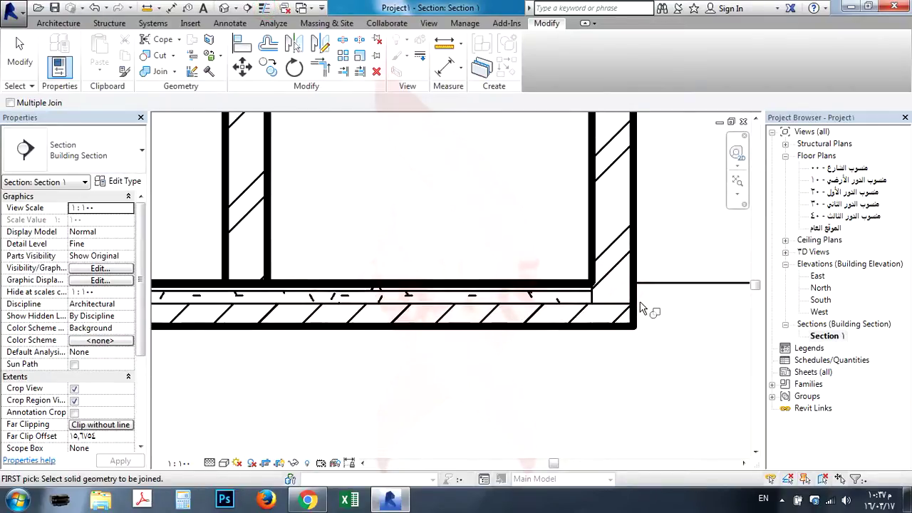
scroll(460, 280, up, 3)
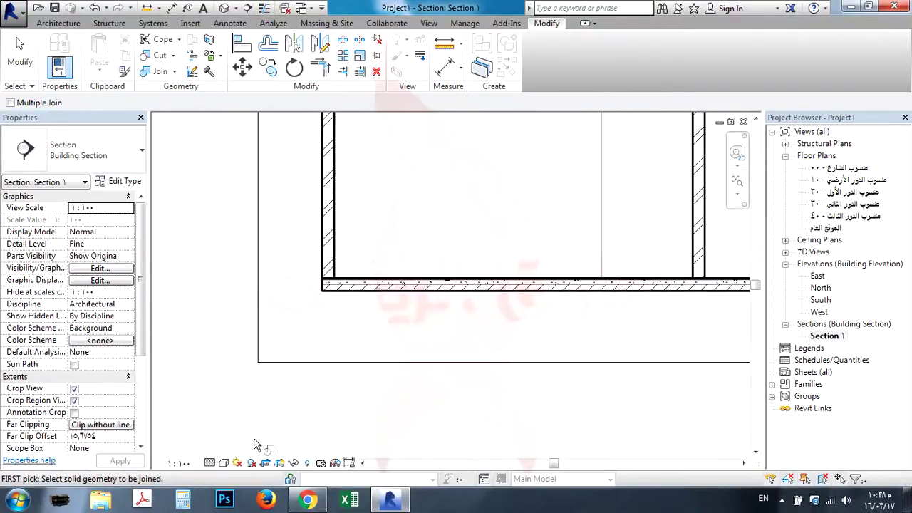
Step: Set Section 1's visual style to Shaded and turn Thin Lines back on
click(224, 463)
click(235, 409)
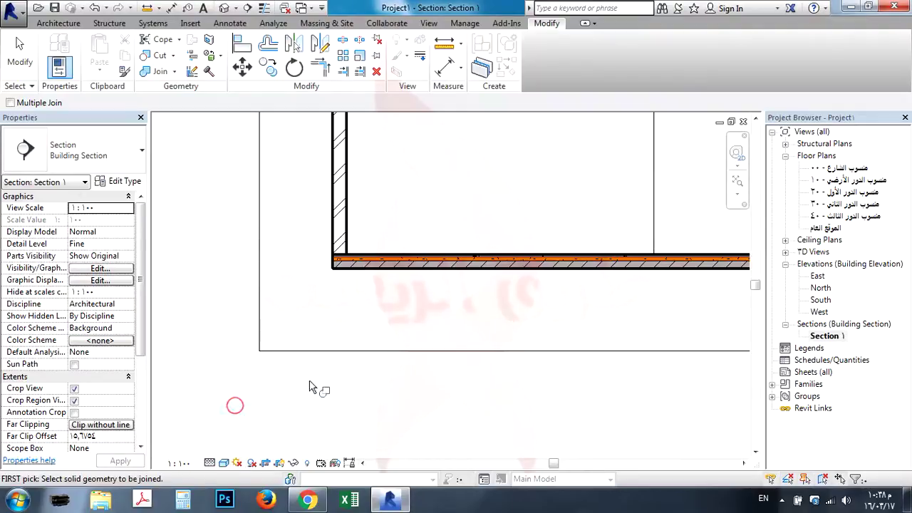
scroll(499, 285, up, 3)
scroll(497, 284, up, 4)
key(j)
key(g)
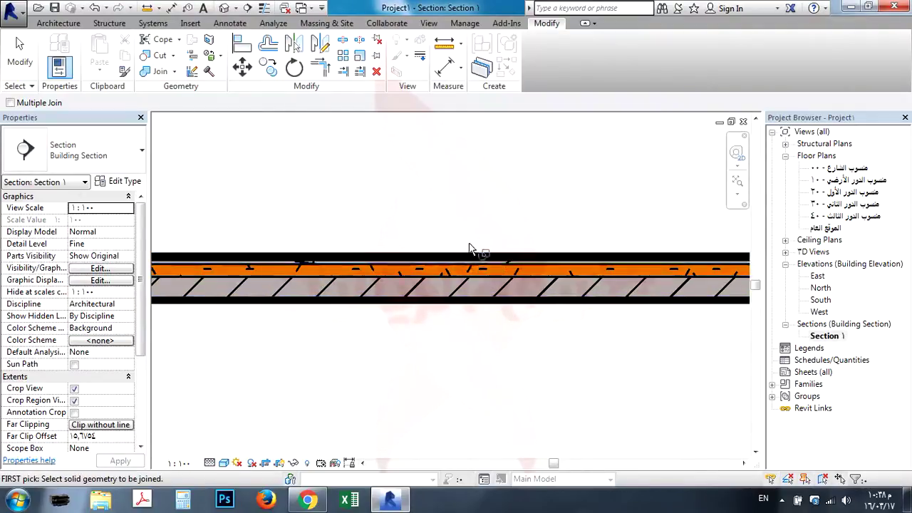
scroll(449, 265, down, 5)
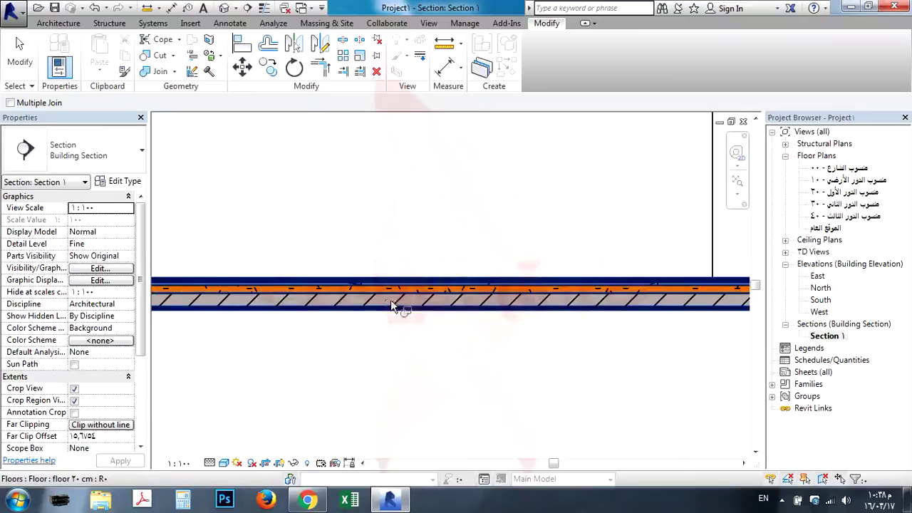
click(263, 8)
scroll(346, 314, up, 4)
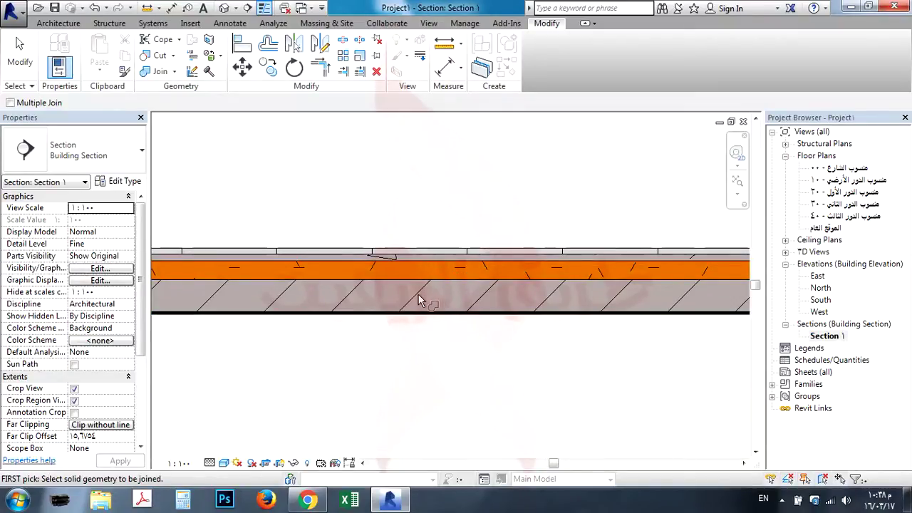
scroll(415, 301, up, 3)
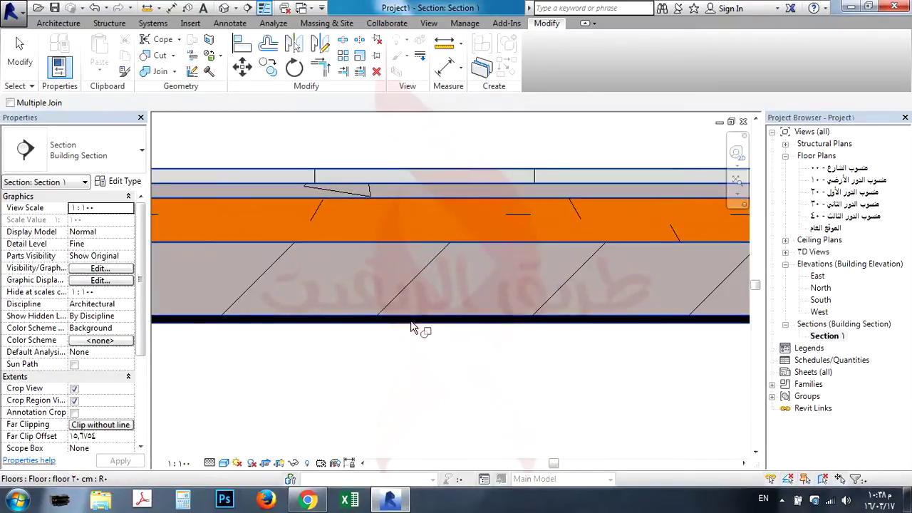
scroll(412, 326, down, 5)
Step: Cancel the join and duplicate the floor's type as 'floor 20 cm'
key(Escape)
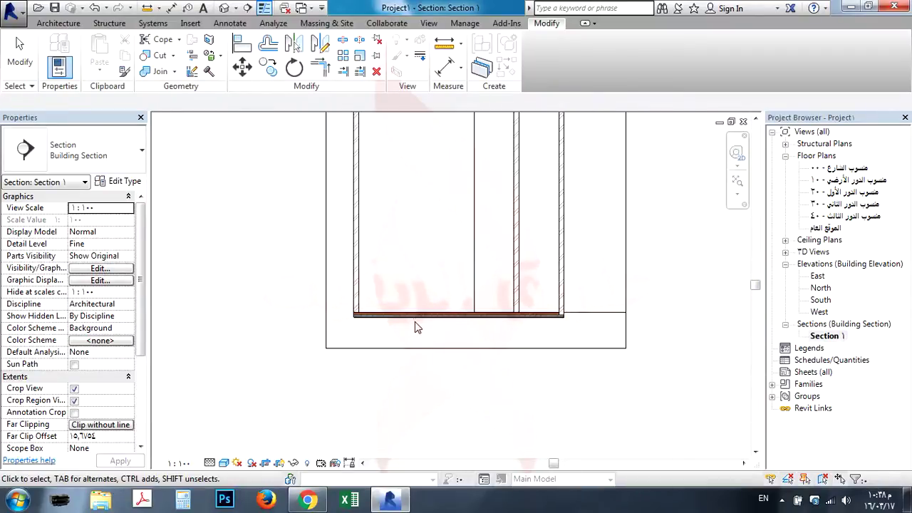
click(410, 317)
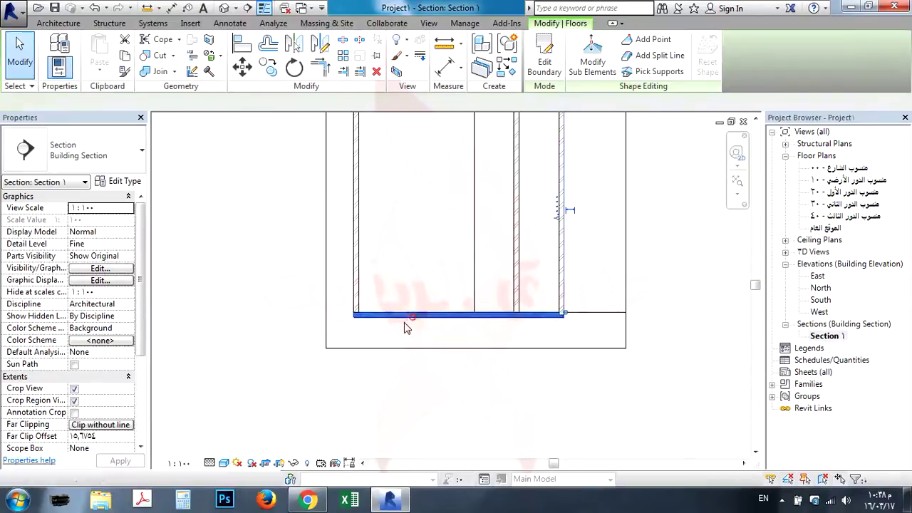
click(124, 182)
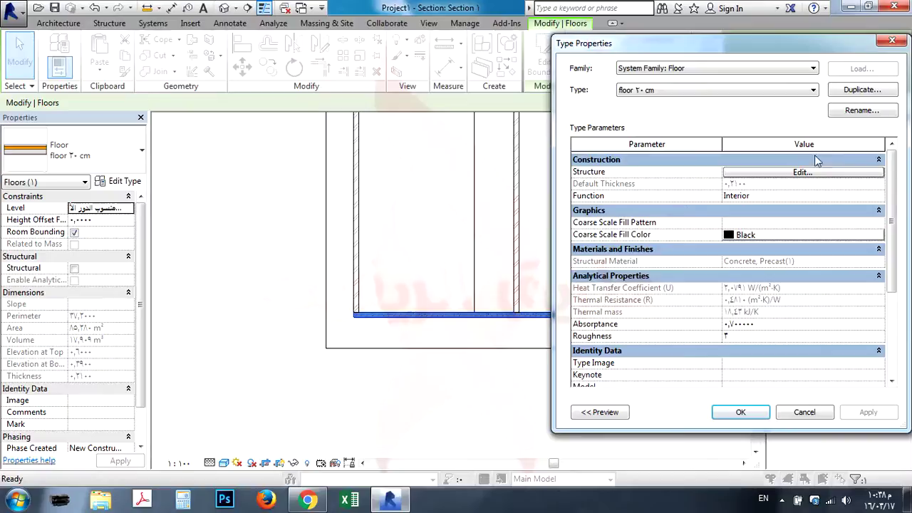
click(861, 90)
click(693, 225)
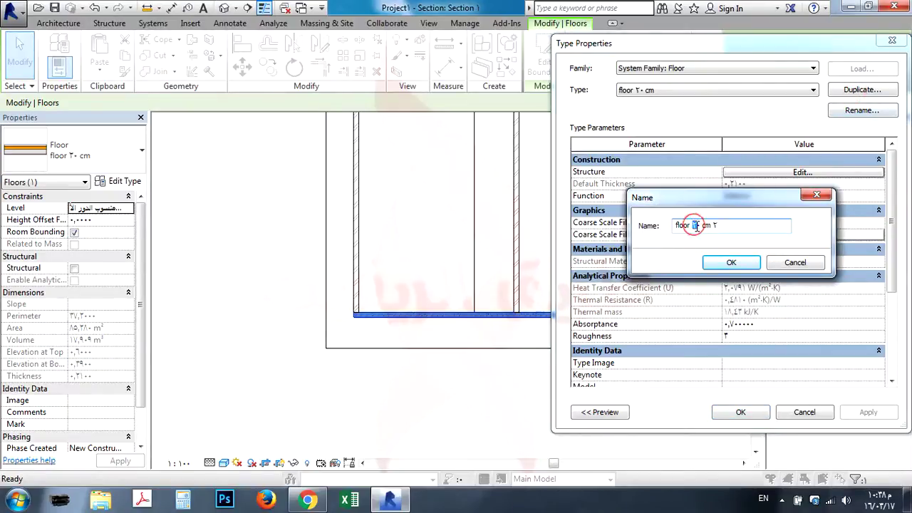
click(731, 262)
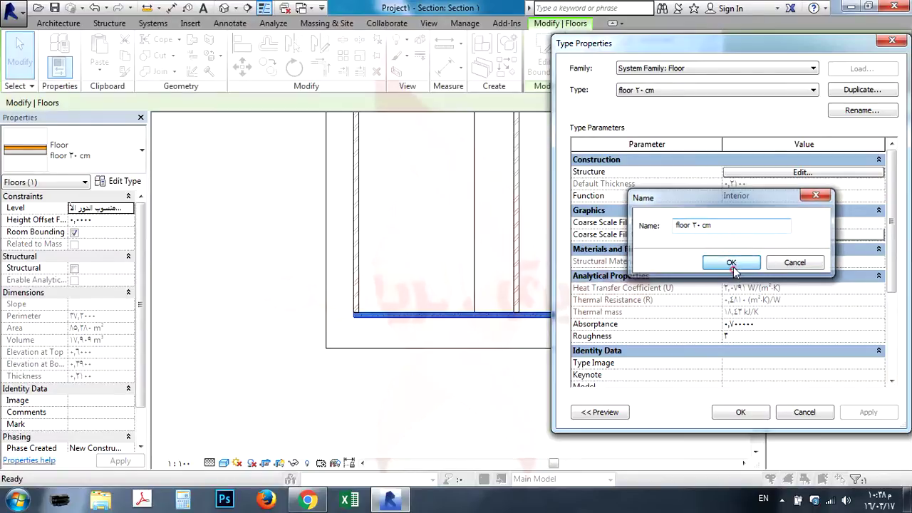
Step: Set the structure layer thickness to 0.2 and apply the new type to the floor
click(775, 173)
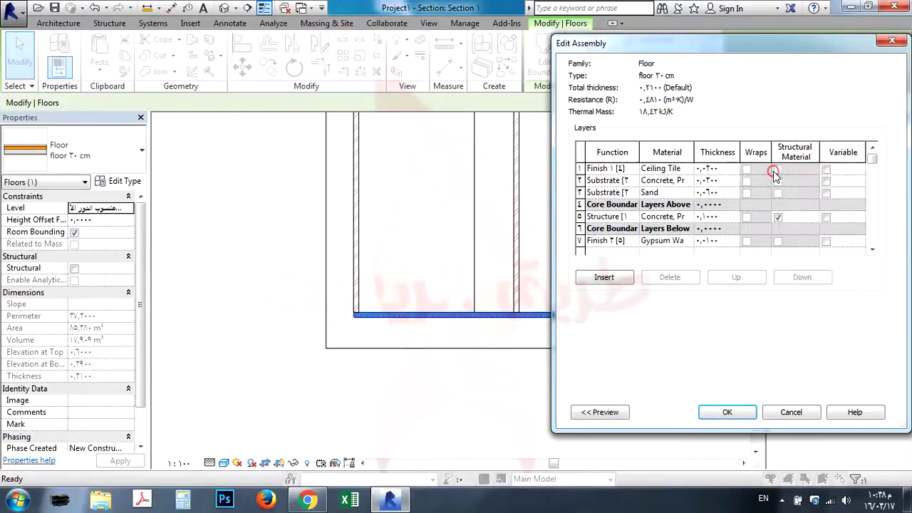
click(707, 219)
drag(705, 218, 702, 217)
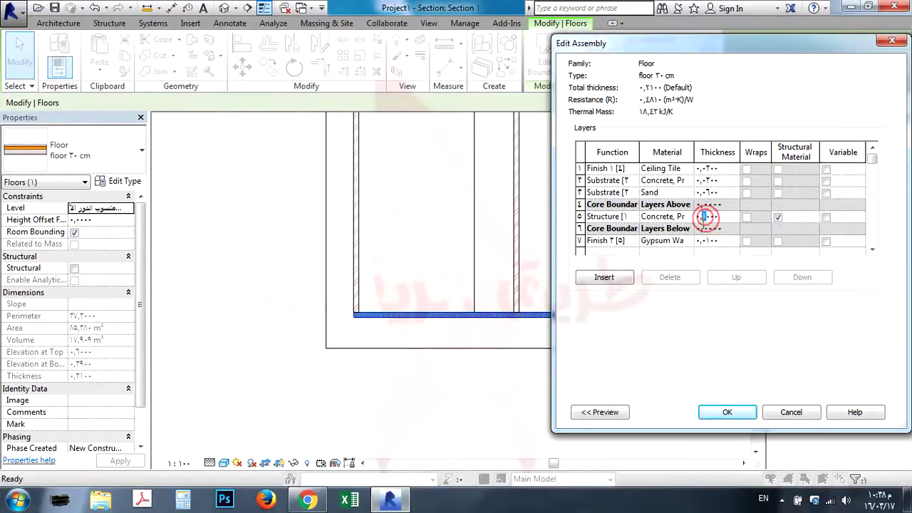
click(726, 412)
click(739, 409)
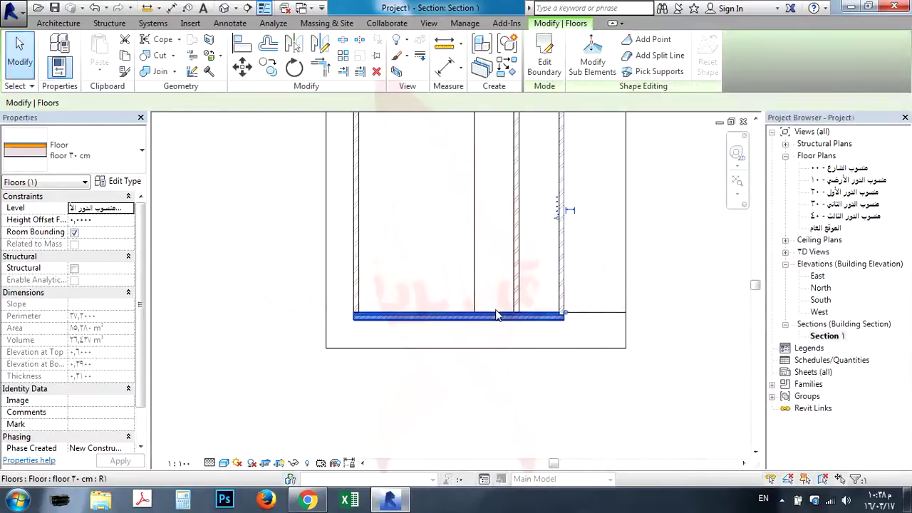
scroll(458, 334, up, 3)
click(722, 318)
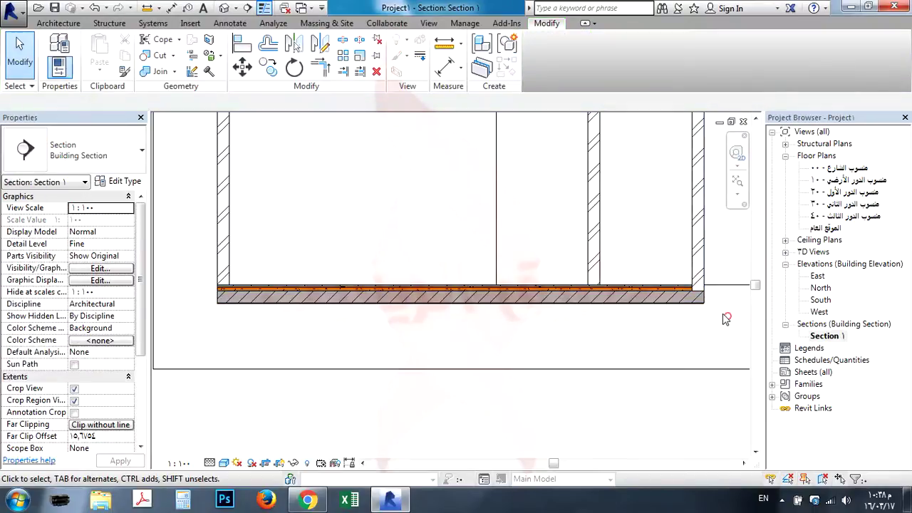
scroll(726, 315, up, 2)
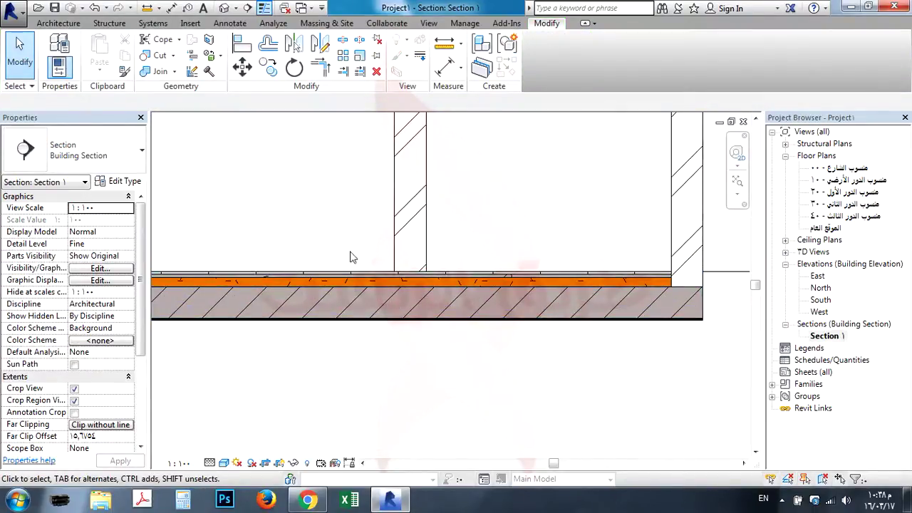
click(422, 265)
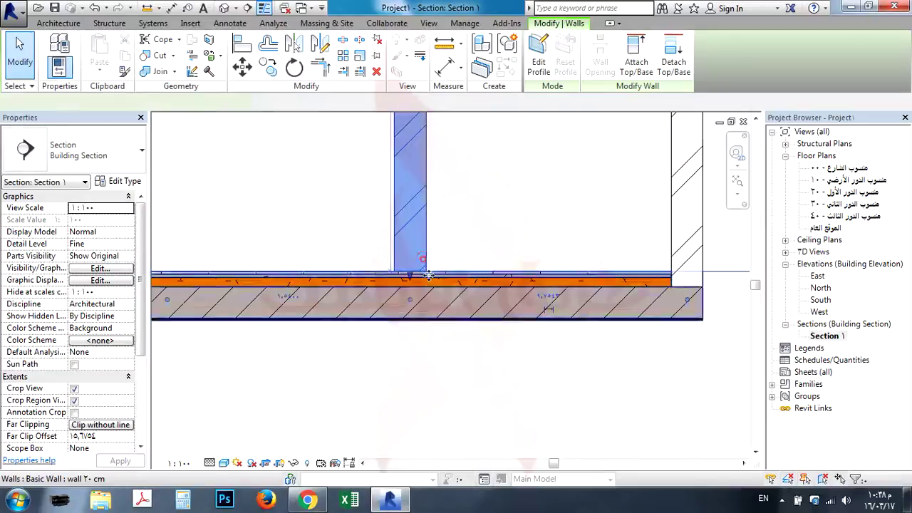
Step: Join the floor slab with the interior wall and the left wall
click(153, 74)
click(338, 271)
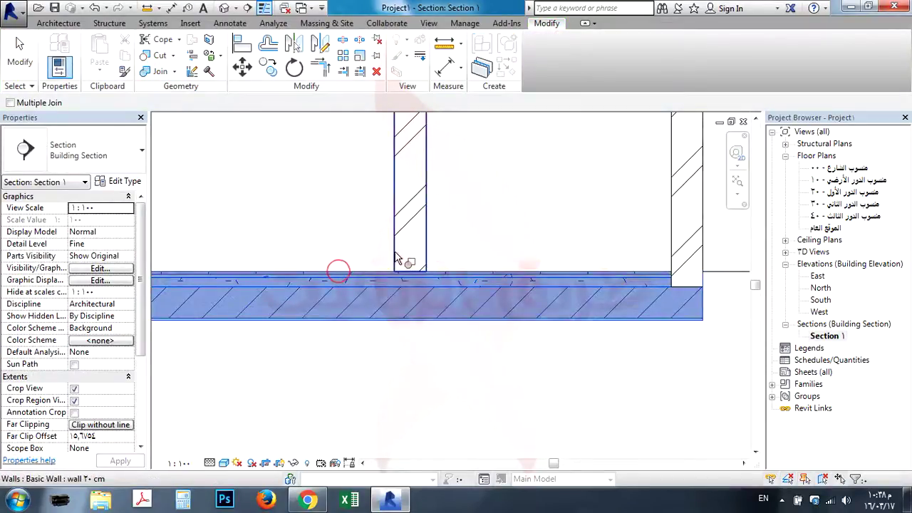
click(397, 259)
scroll(492, 233, down, 5)
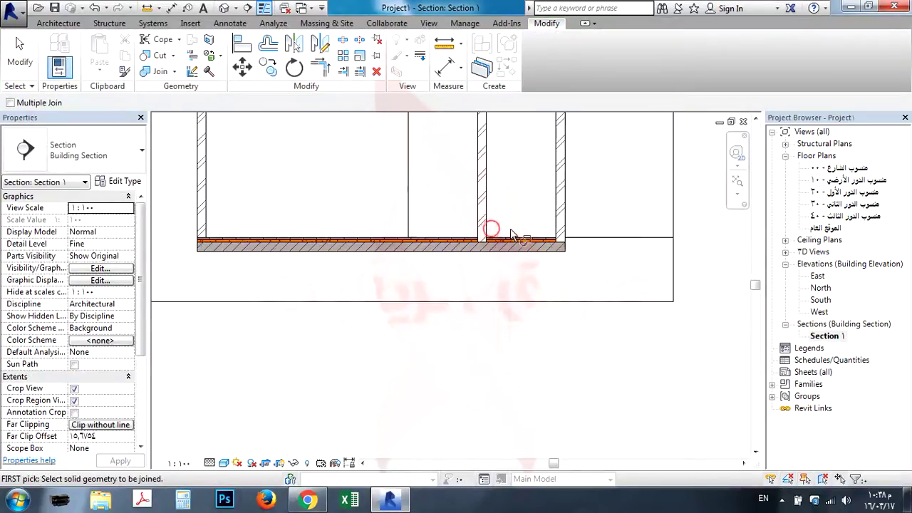
click(434, 248)
click(203, 218)
key(Escape)
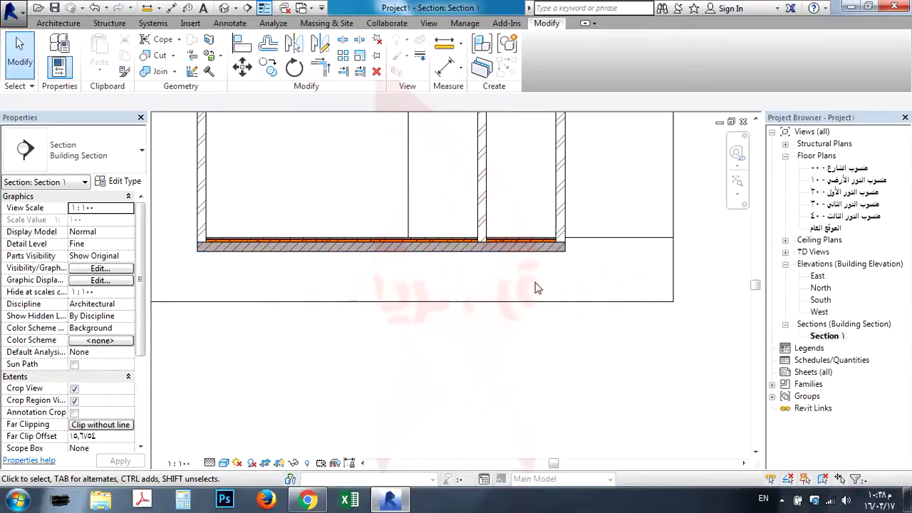
scroll(507, 265, up, 4)
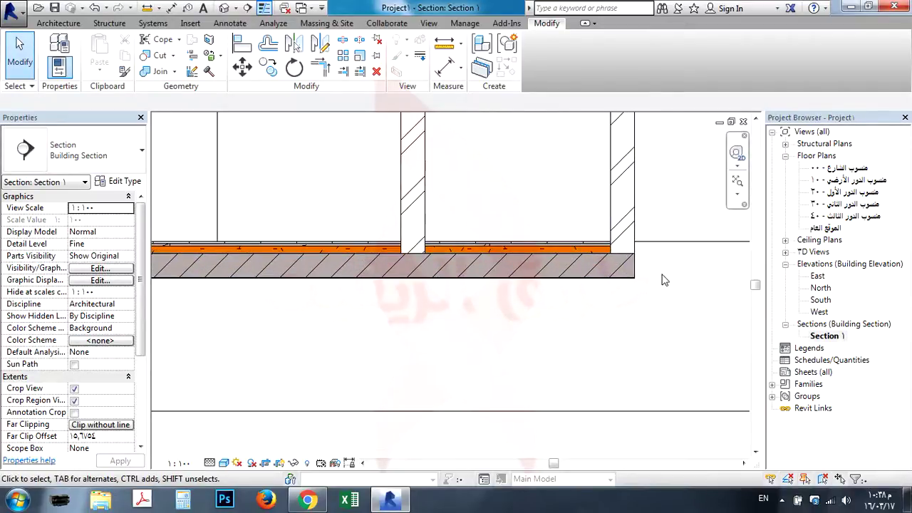
scroll(662, 280, up, 2)
scroll(601, 270, down, 3)
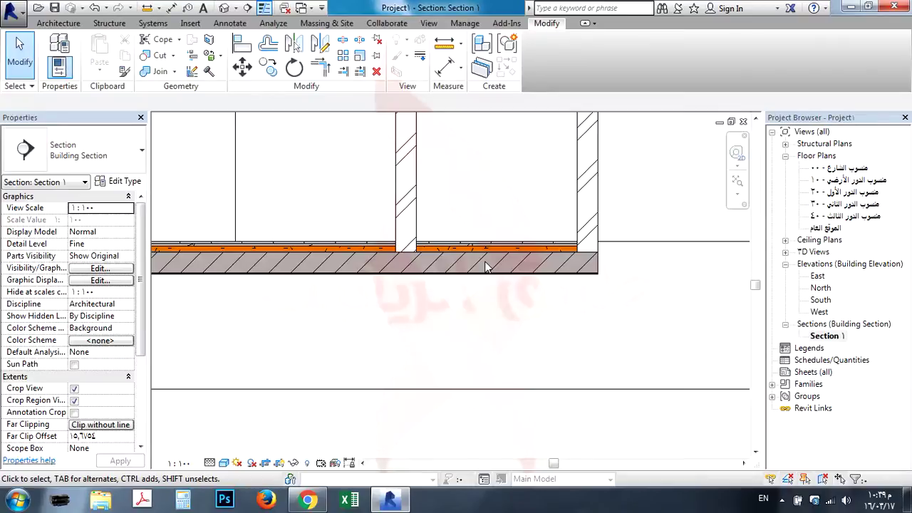
Step: Open the ground-floor plan view from the Project Browser
click(443, 70)
double_click(847, 182)
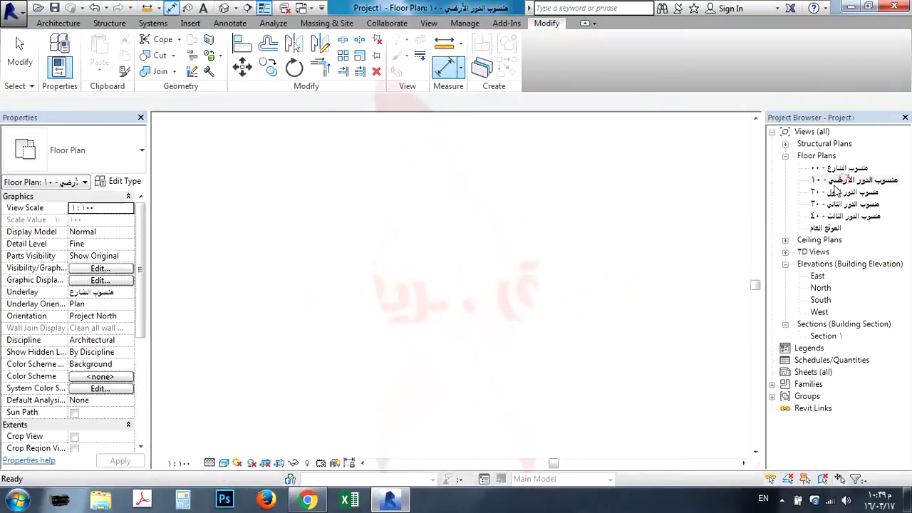
click(443, 67)
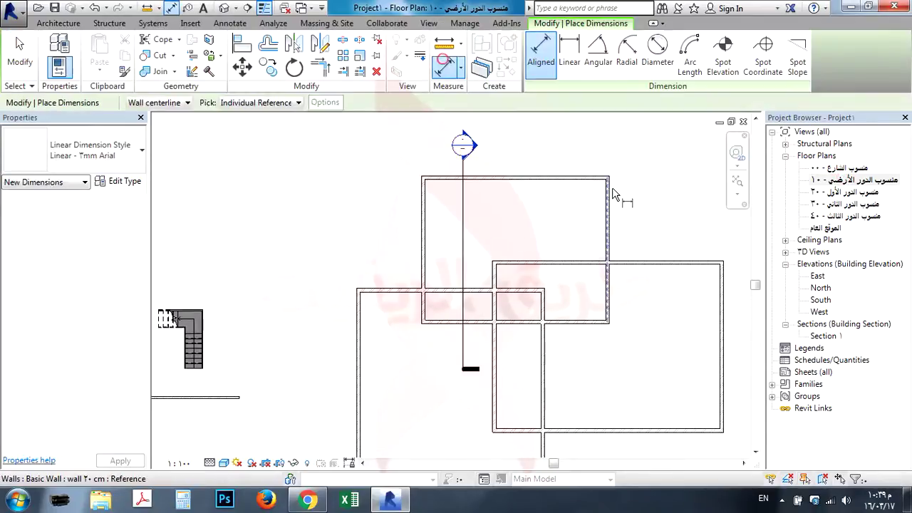
scroll(579, 177, up, 3)
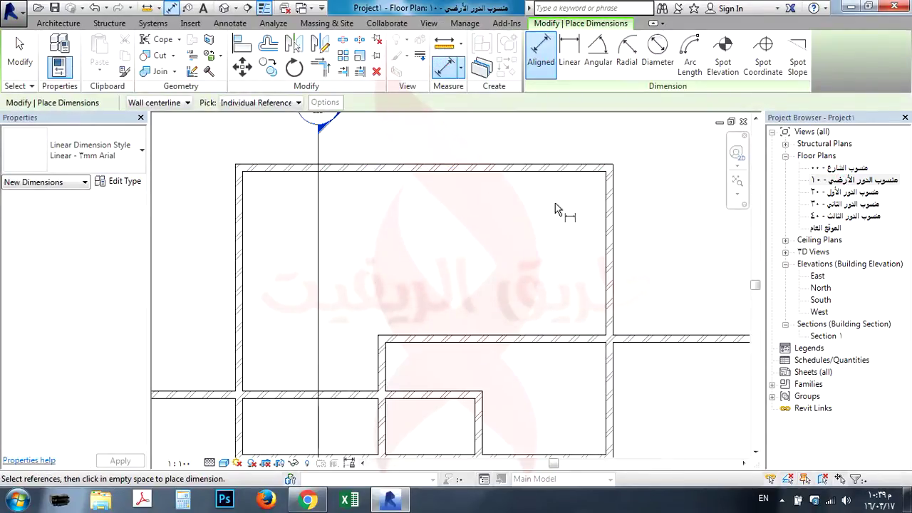
key(Escape)
key(Escape)
Step: Open Control Panel's Region and Language settings
key(super)
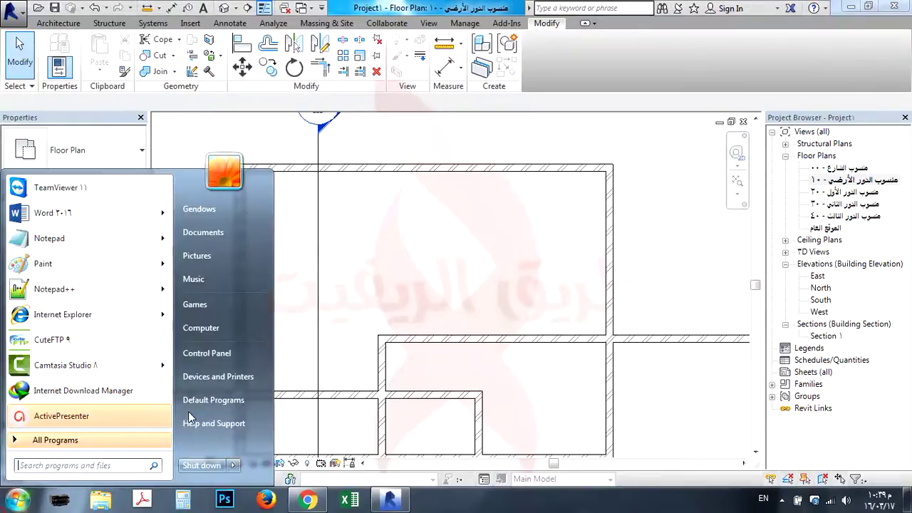
click(206, 383)
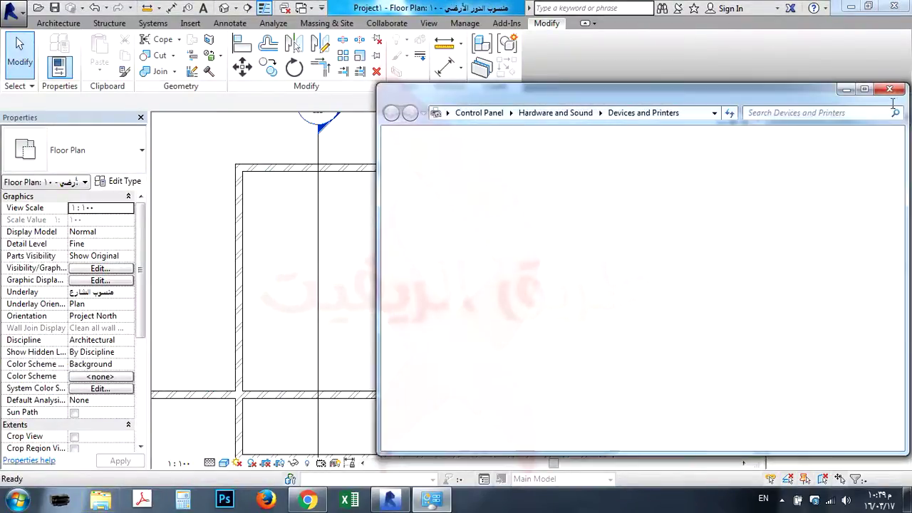
click(887, 91)
key(super)
click(206, 352)
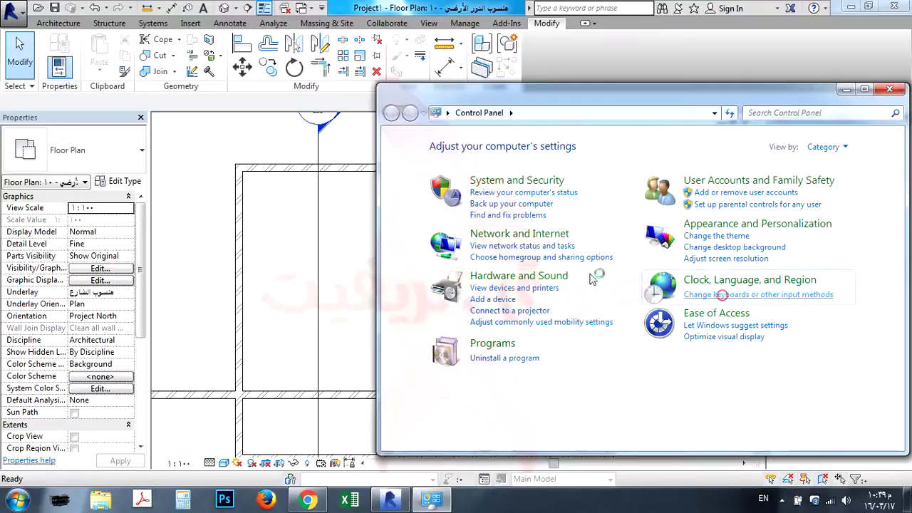
click(718, 294)
Step: Set Use native digits to Context, apply the region settings, and close Control Panel
click(63, 66)
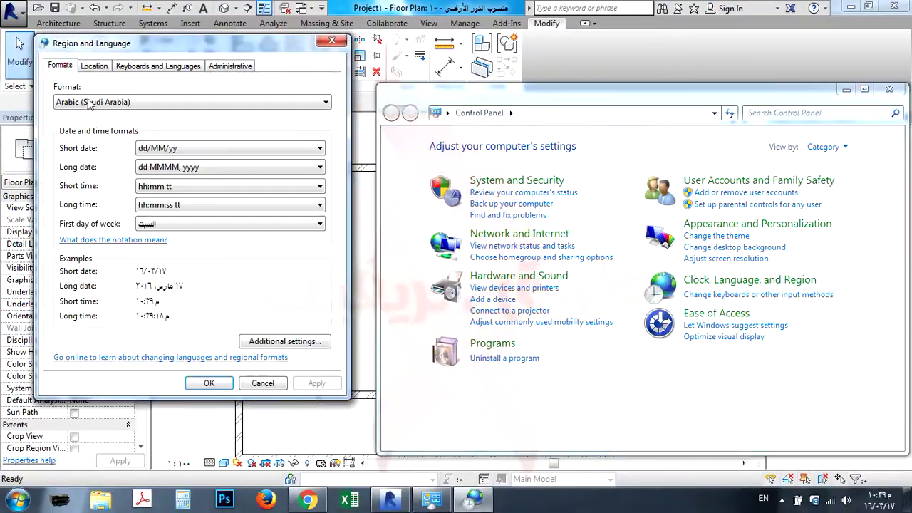
click(275, 341)
click(263, 407)
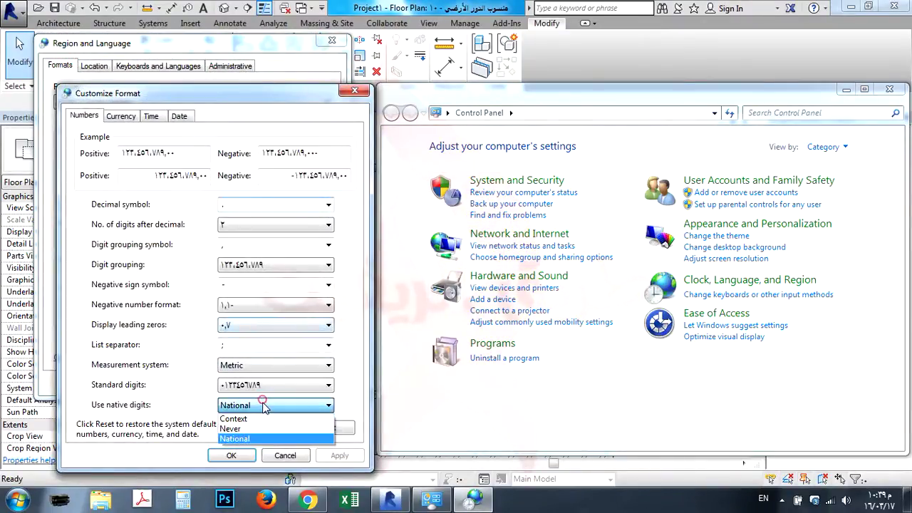
click(260, 419)
click(232, 456)
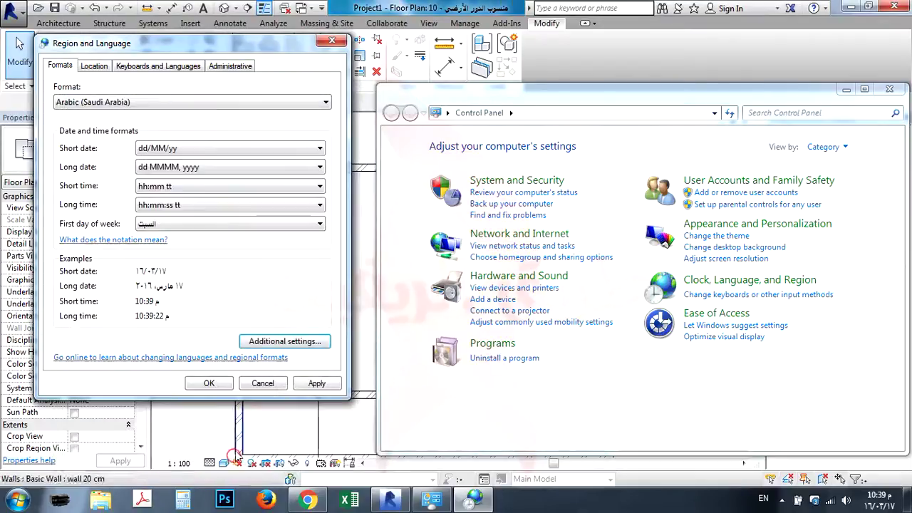
click(217, 382)
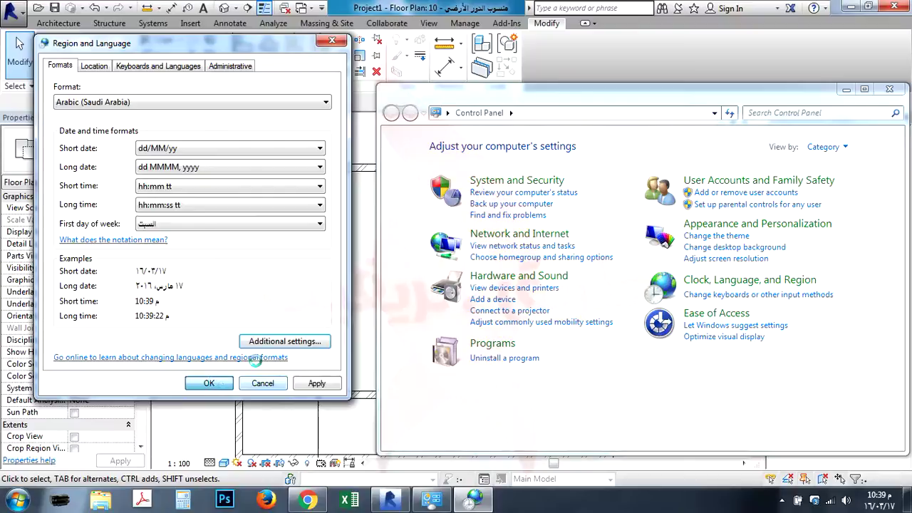
click(882, 94)
Step: Start an aligned dimension that measures to wall faces with Individual References picking
click(445, 67)
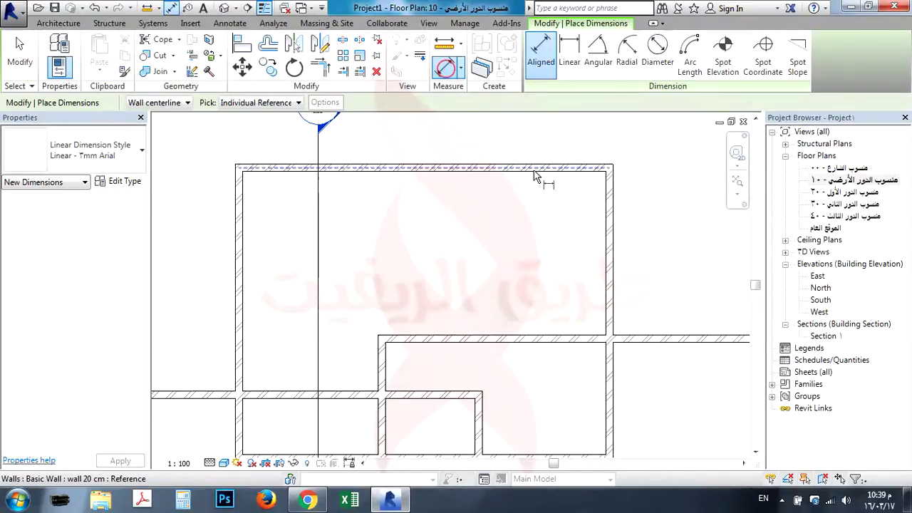
scroll(540, 179, up, 3)
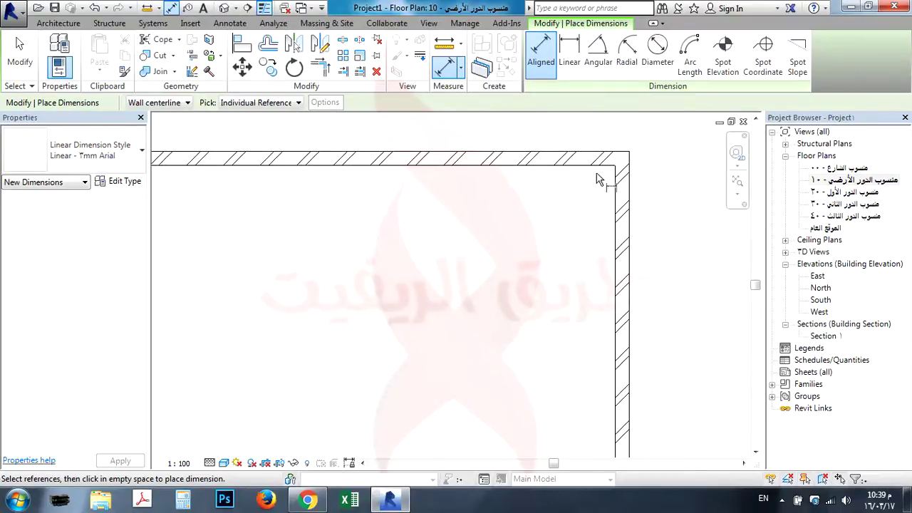
click(539, 163)
key(Escape)
click(159, 104)
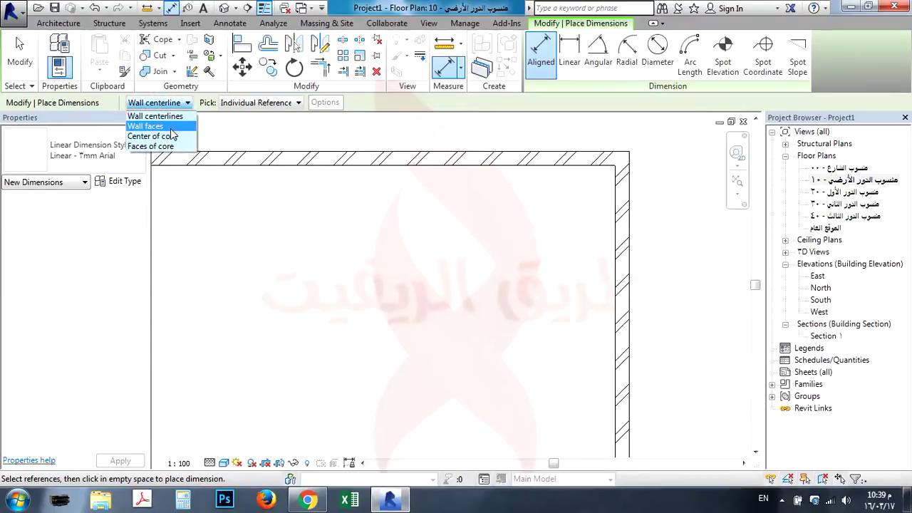
click(168, 127)
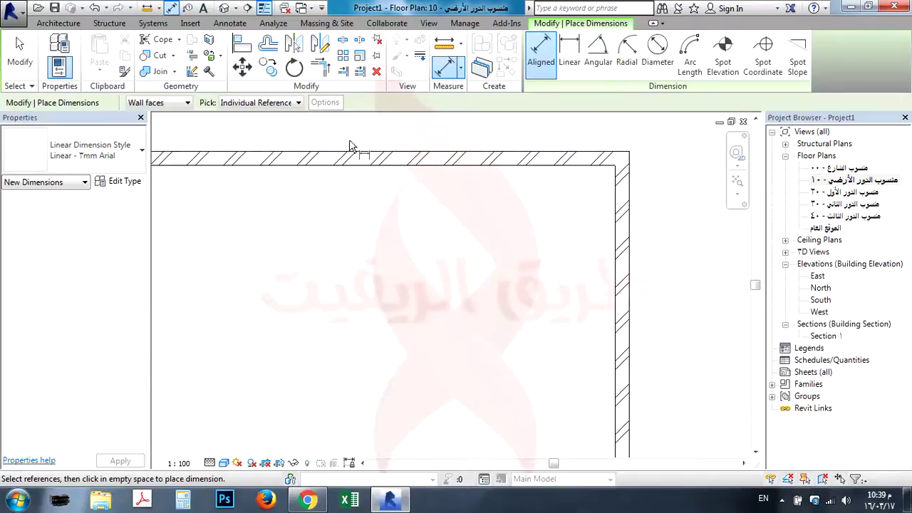
click(297, 104)
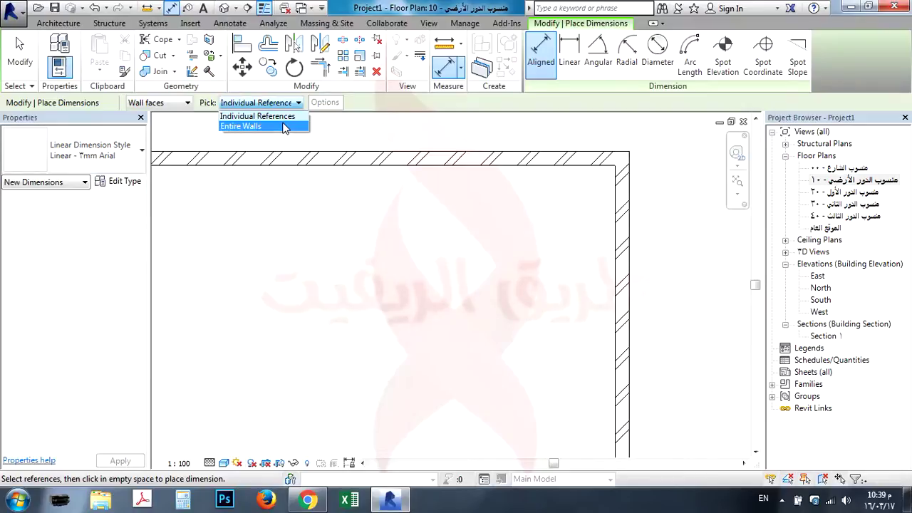
click(279, 116)
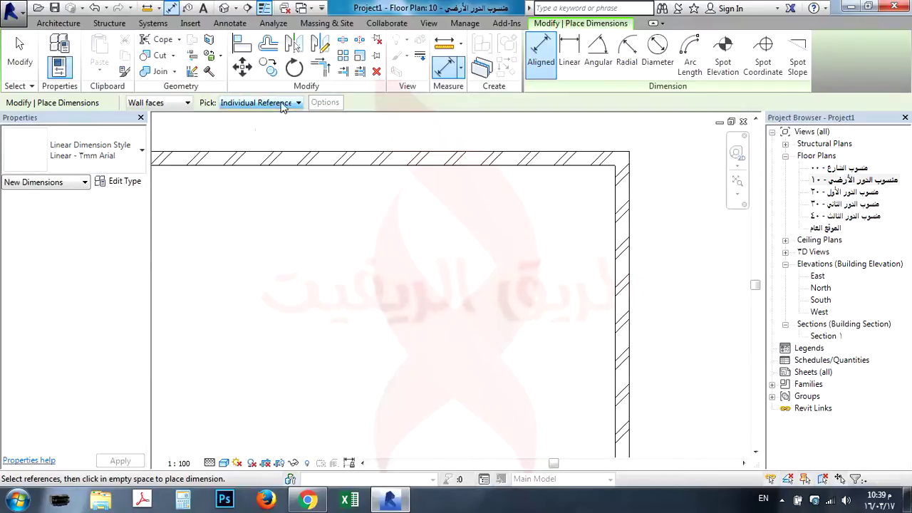
Step: Pick the two wall faces and place the 4.51 dimension between the top and inner wall
scroll(596, 171, down, 3)
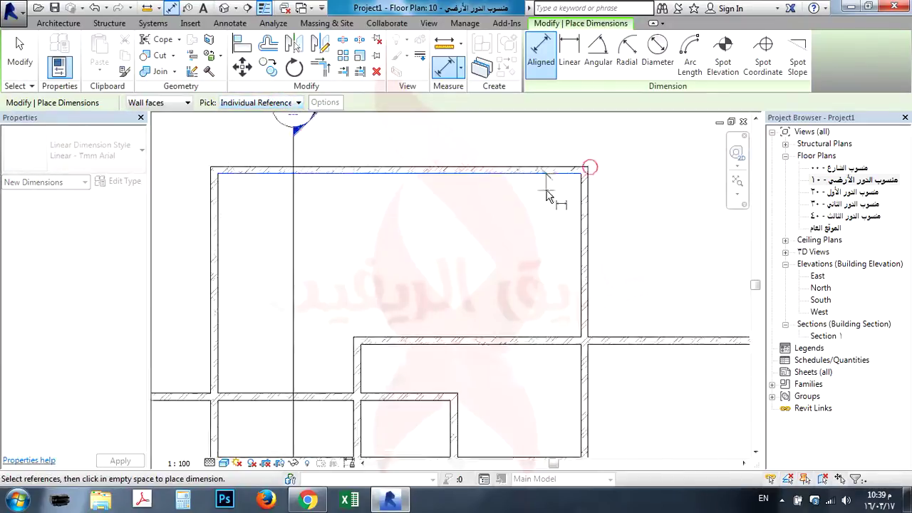
click(544, 330)
scroll(596, 320, down, 2)
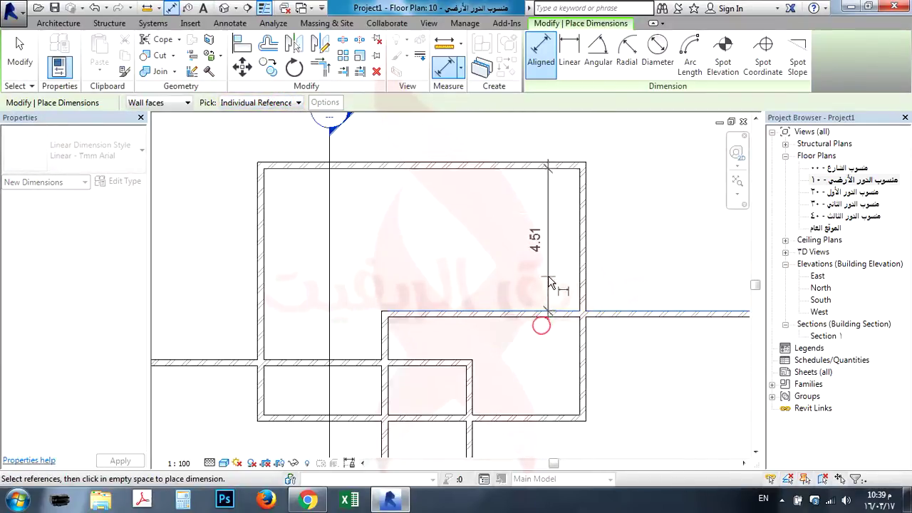
scroll(583, 207, up, 2)
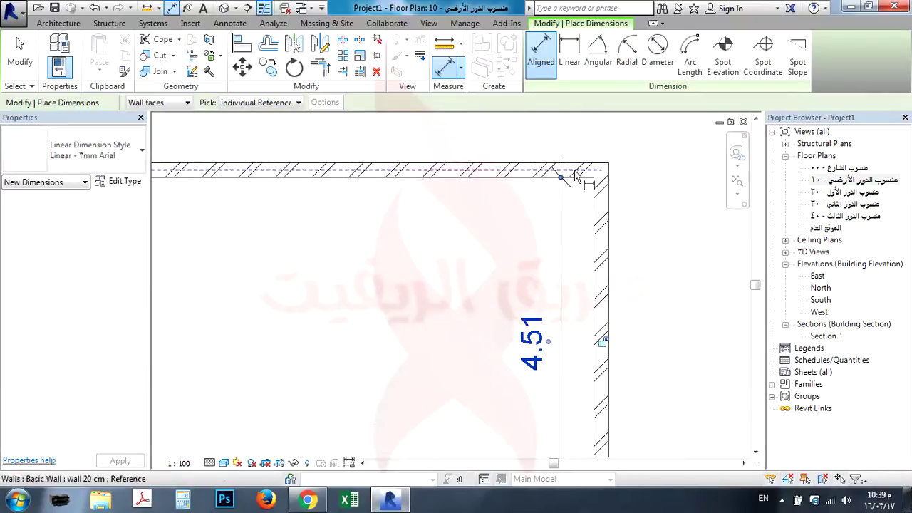
click(560, 205)
key(Escape)
key(Escape)
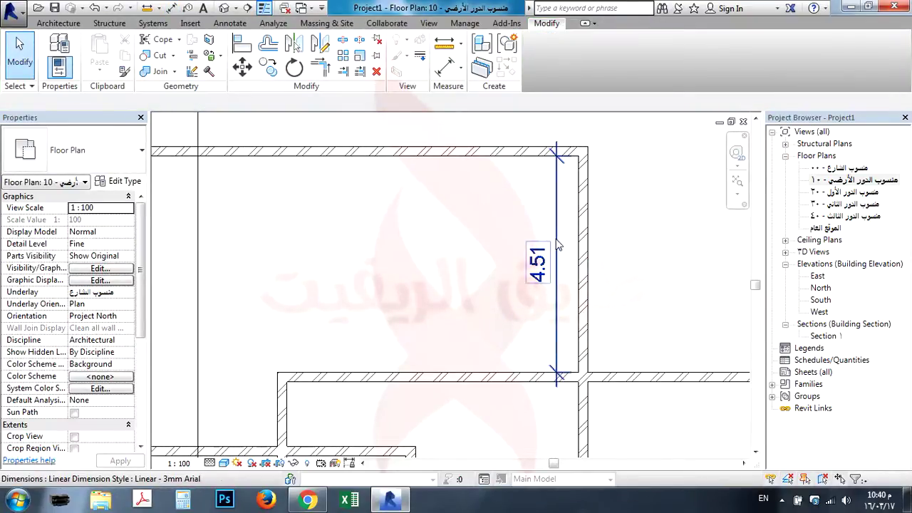
Step: Select the 4.51 dimension and review its Linear - 3mm Arial type properties
click(560, 245)
click(124, 181)
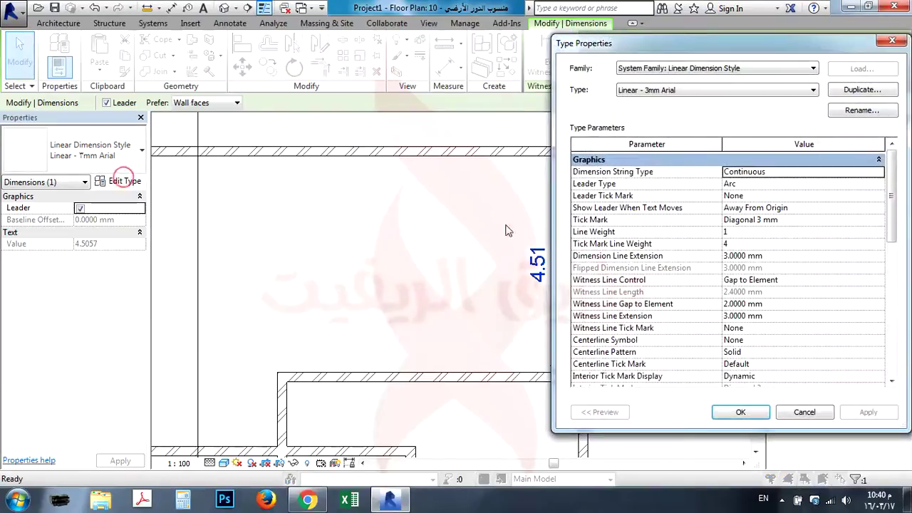
drag(749, 47, 314, 68)
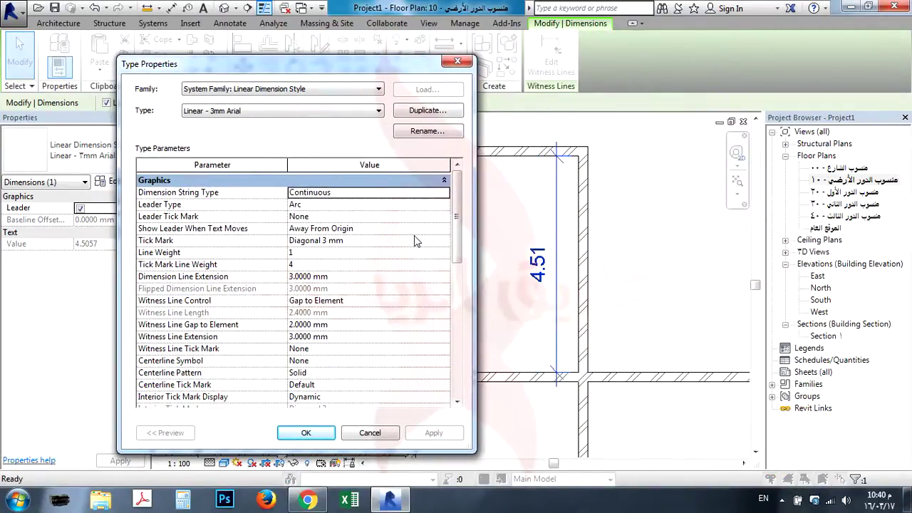
click(330, 110)
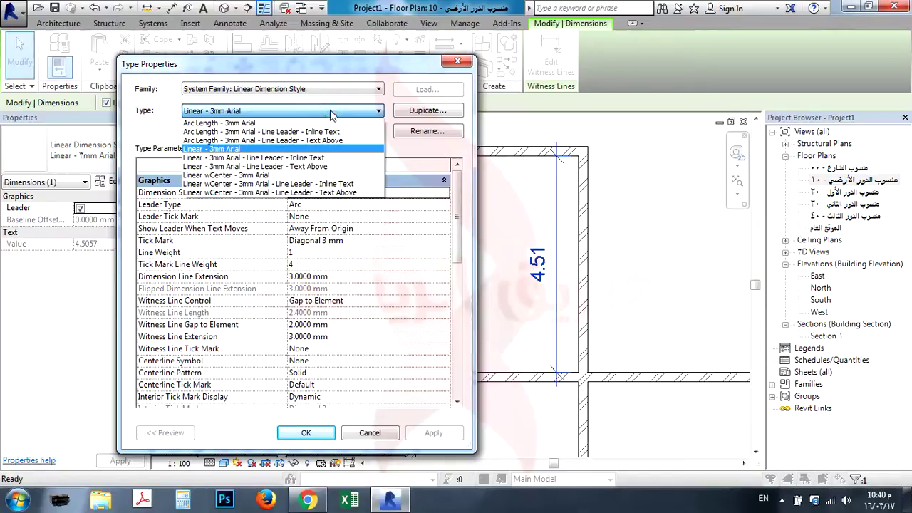
click(330, 110)
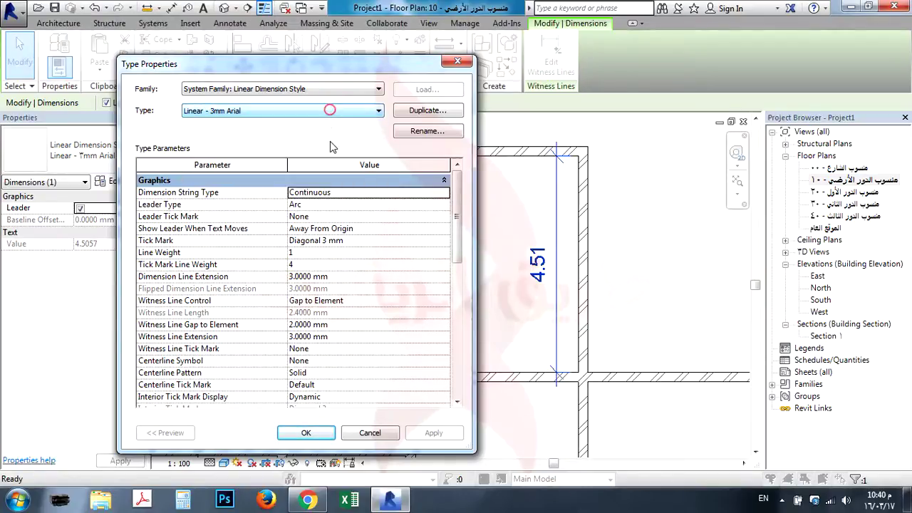
click(347, 195)
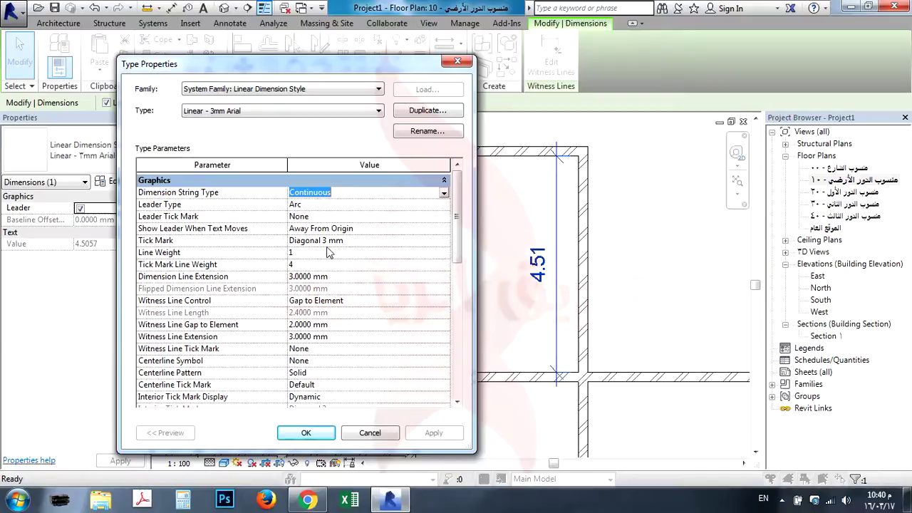
Step: Duplicate the type as 'dim. interior', keeping Continuous strings and an Arc leader
click(414, 111)
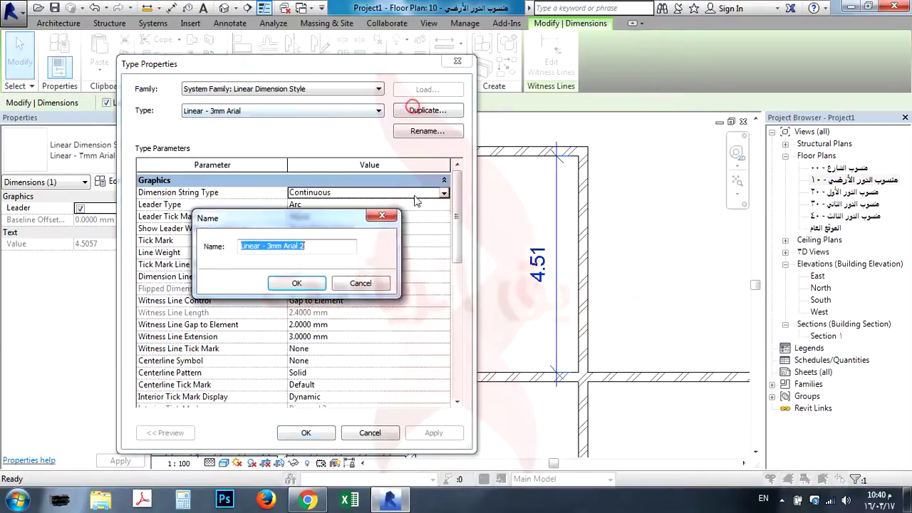
text(dim. interior)
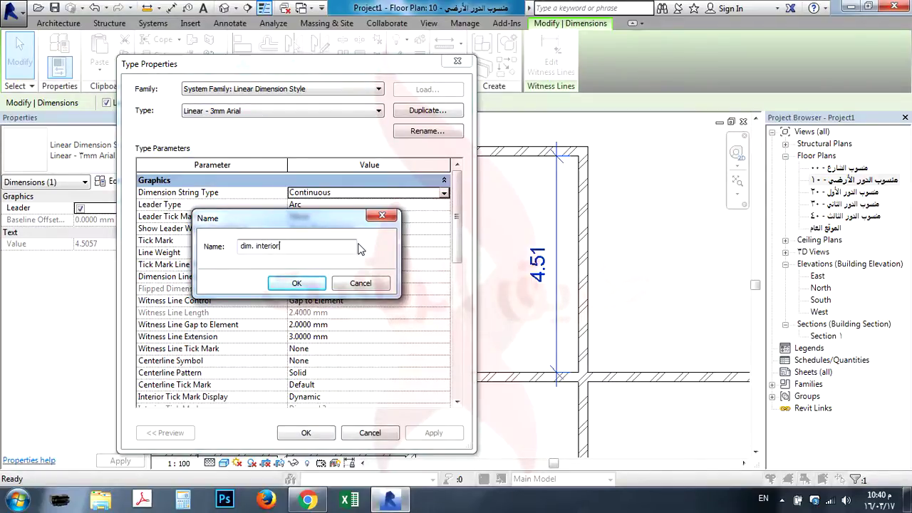
click(304, 284)
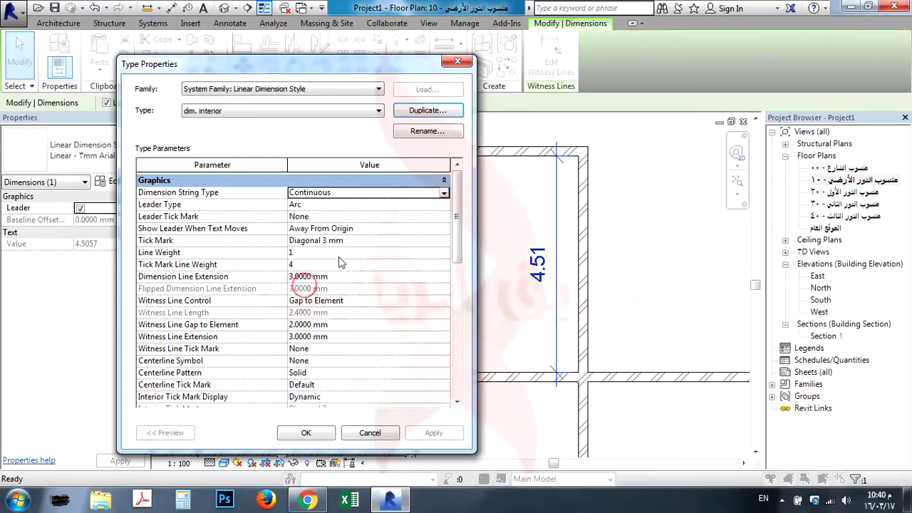
click(443, 193)
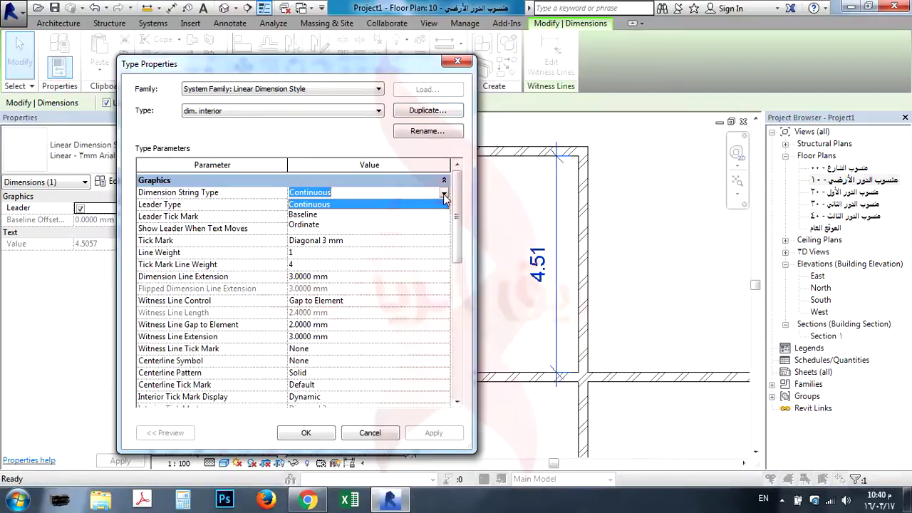
click(443, 193)
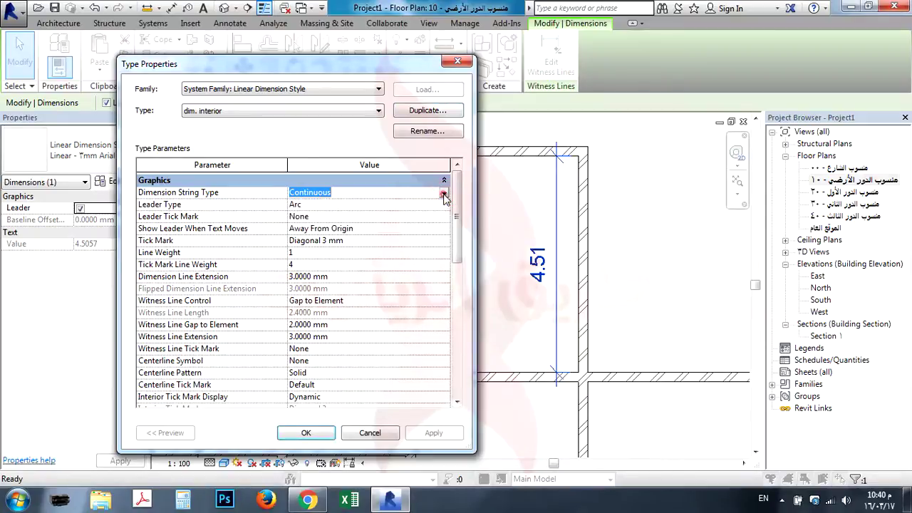
click(403, 208)
click(443, 206)
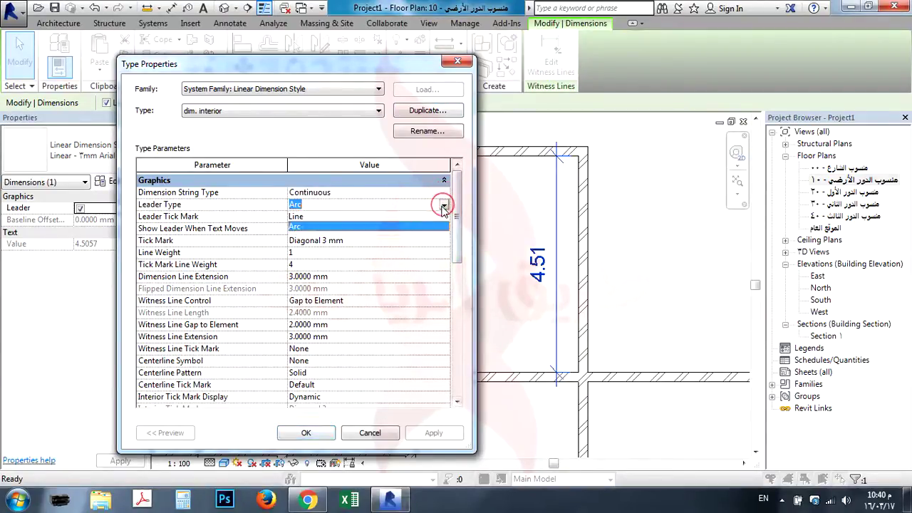
click(426, 226)
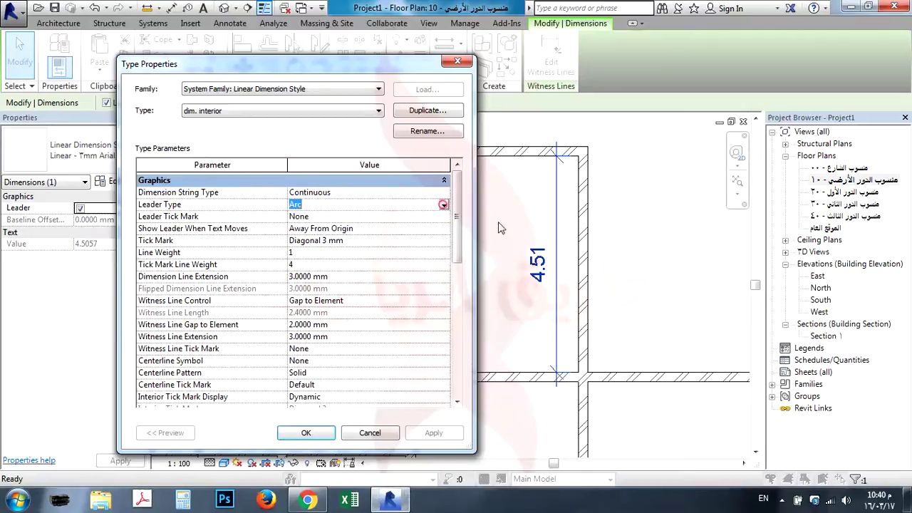
click(535, 244)
Step: Save the type, drag the 4.51 text up off its dimension line, and reopen dim. interior's type properties
click(305, 433)
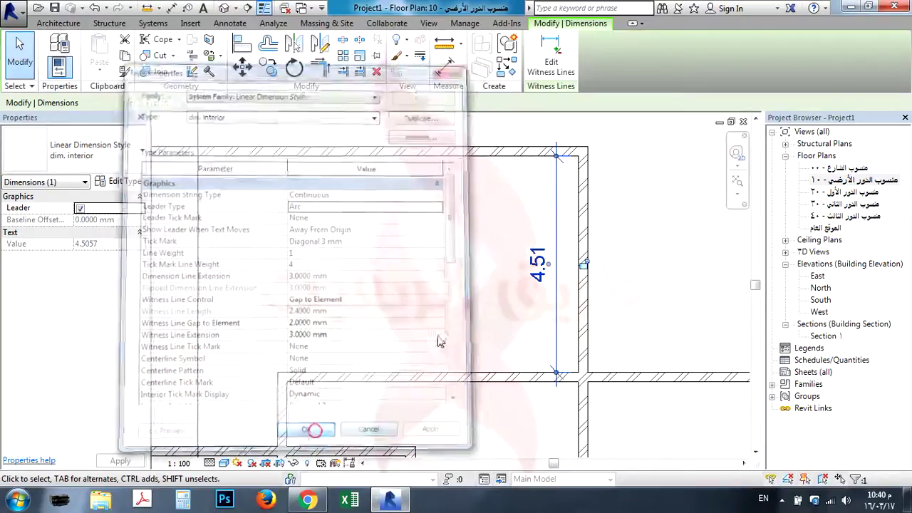
click(539, 265)
key(Escape)
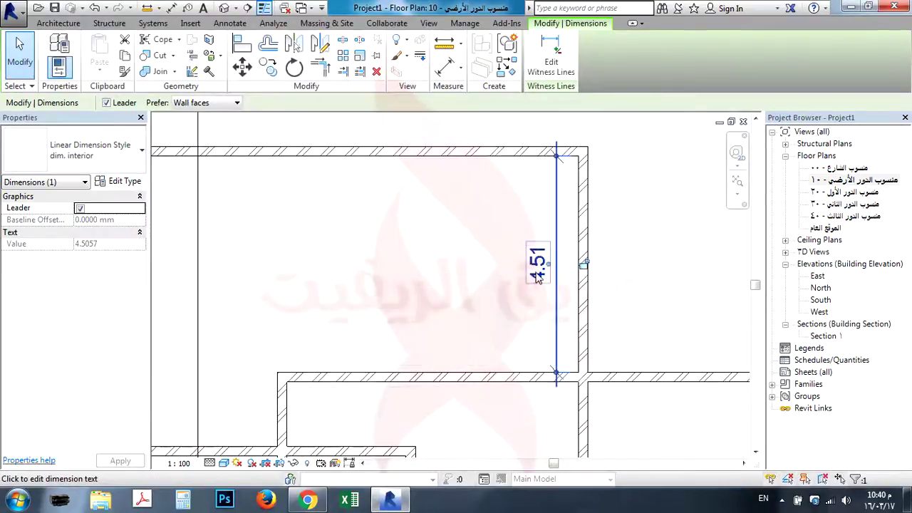
drag(540, 267, 490, 269)
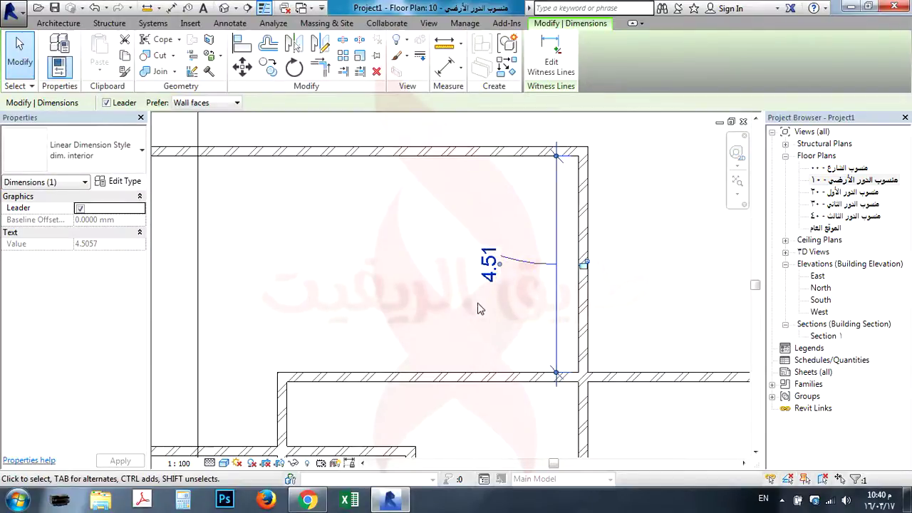
scroll(537, 242, up, 4)
drag(438, 254, 527, 177)
middle_drag(527, 177, 490, 340)
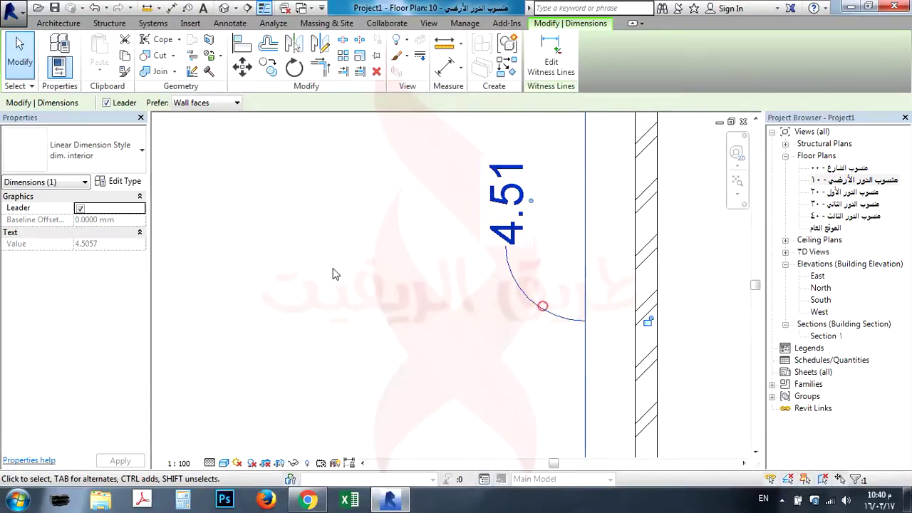
click(136, 185)
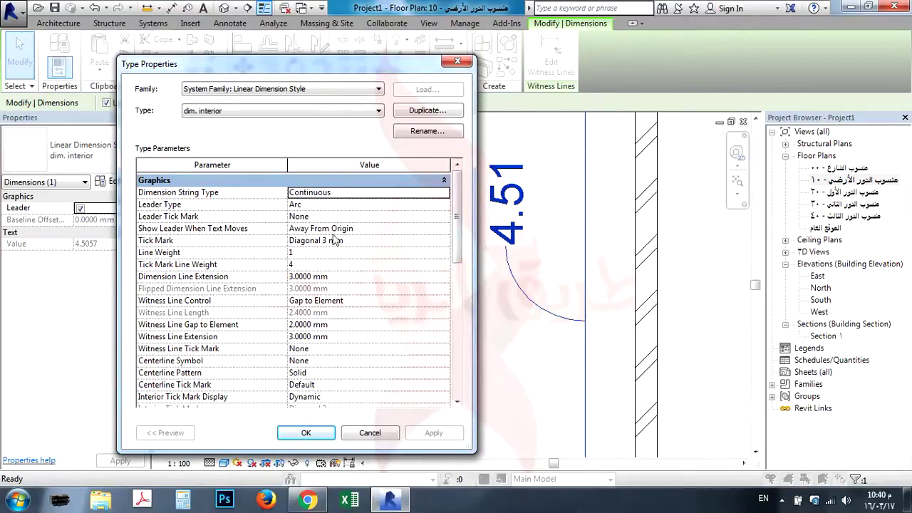
Step: Set Show Leader When Text Moves to Away From Origin, apply it, and close Type Properties
click(439, 229)
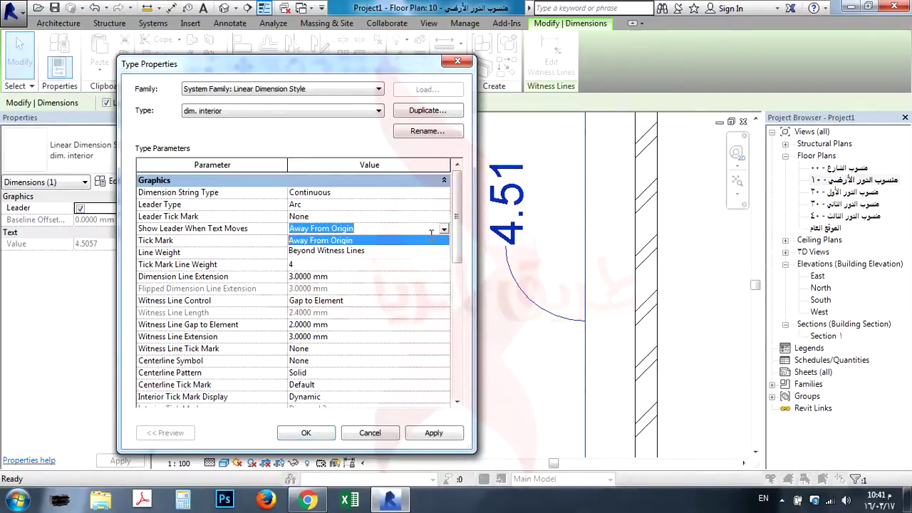
click(345, 250)
click(432, 432)
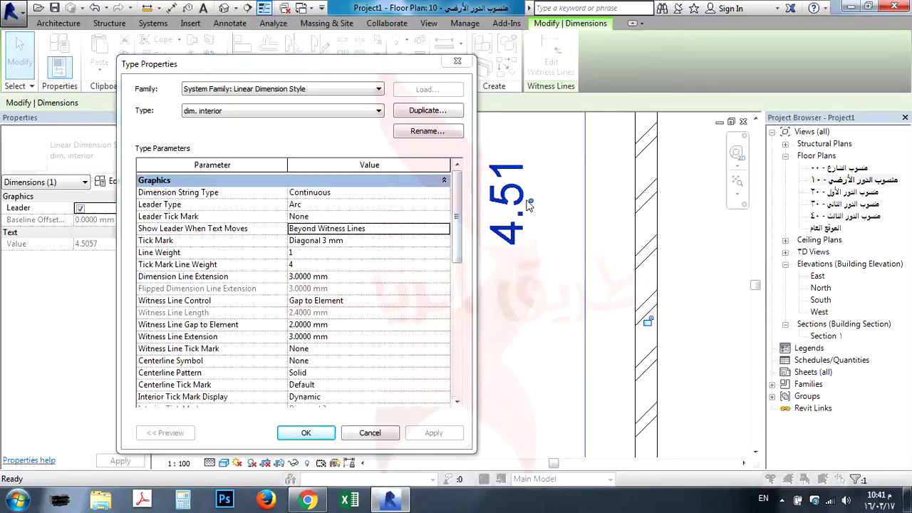
click(446, 229)
click(406, 241)
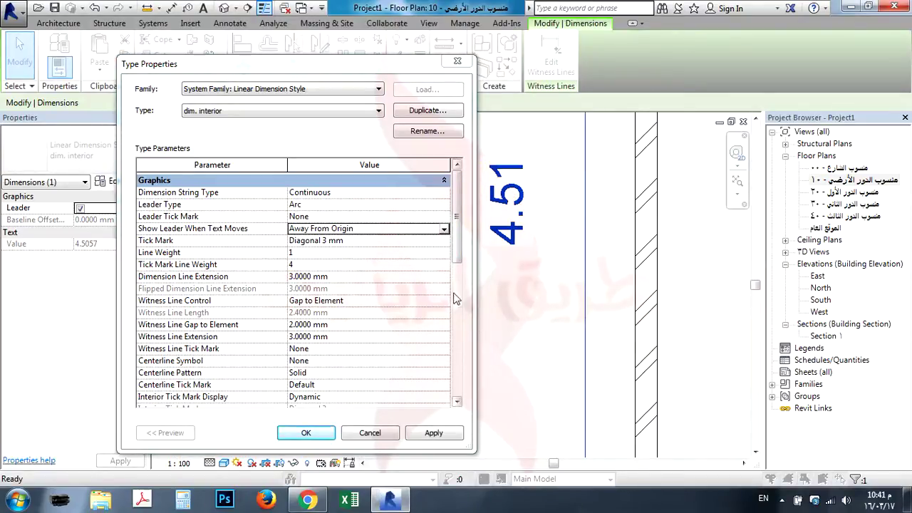
click(420, 432)
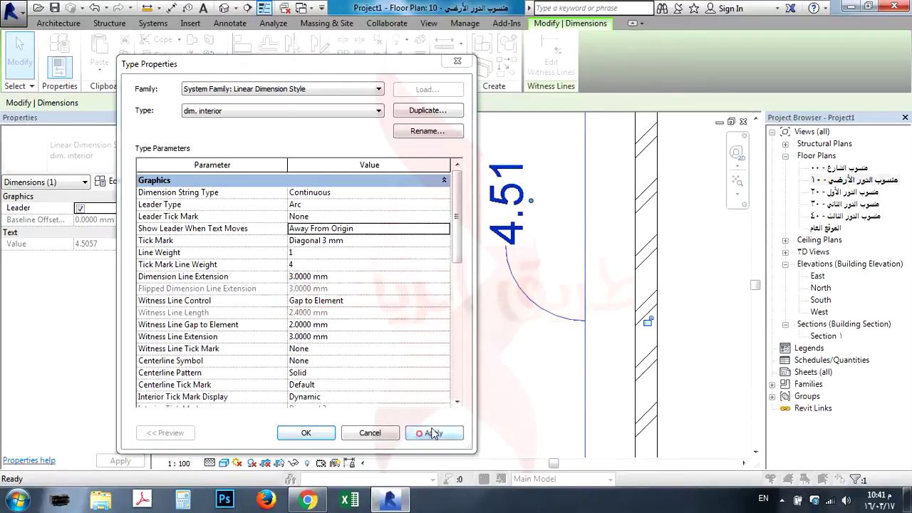
click(313, 432)
scroll(552, 171, up, 5)
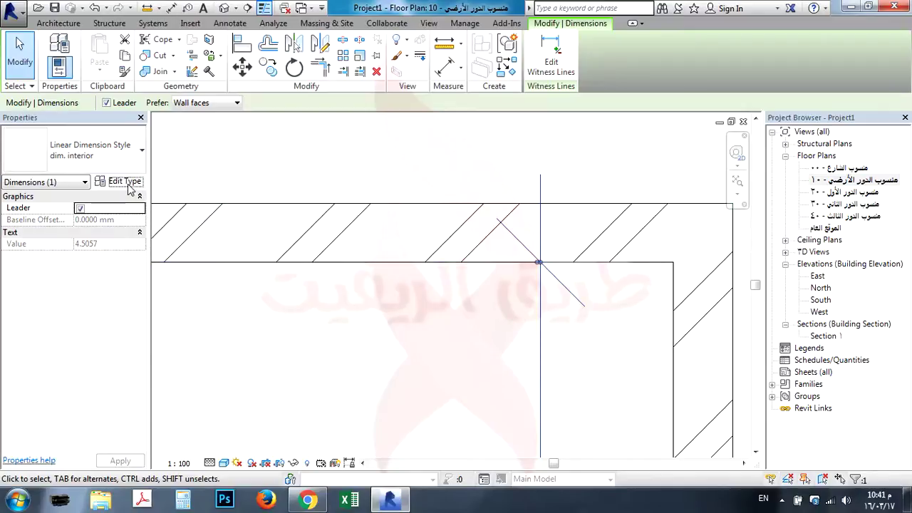
Step: Reopen dim. interior's type properties and set the tick mark to Filled Dot 3mm
click(126, 181)
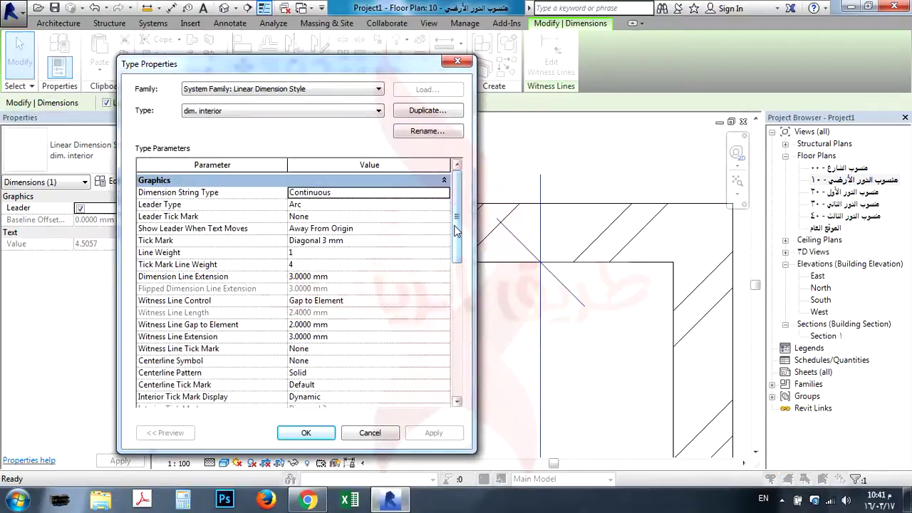
click(443, 241)
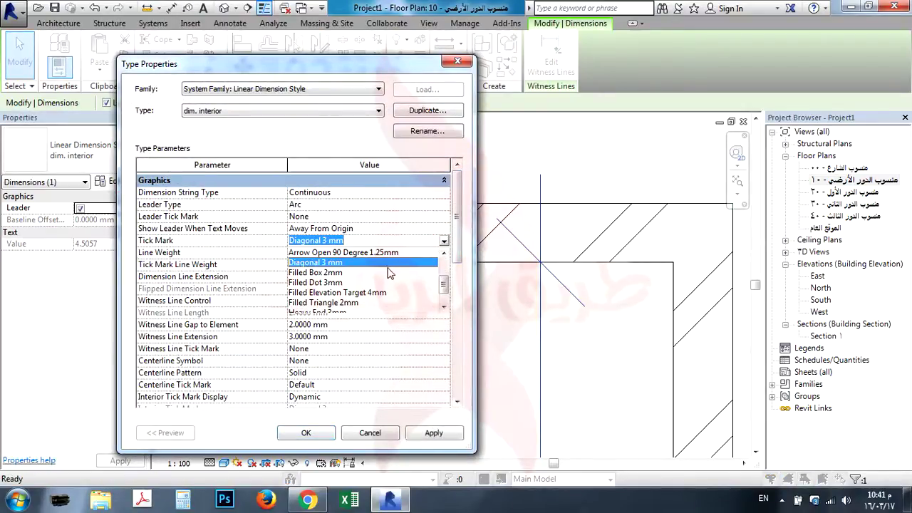
scroll(389, 274, up, 2)
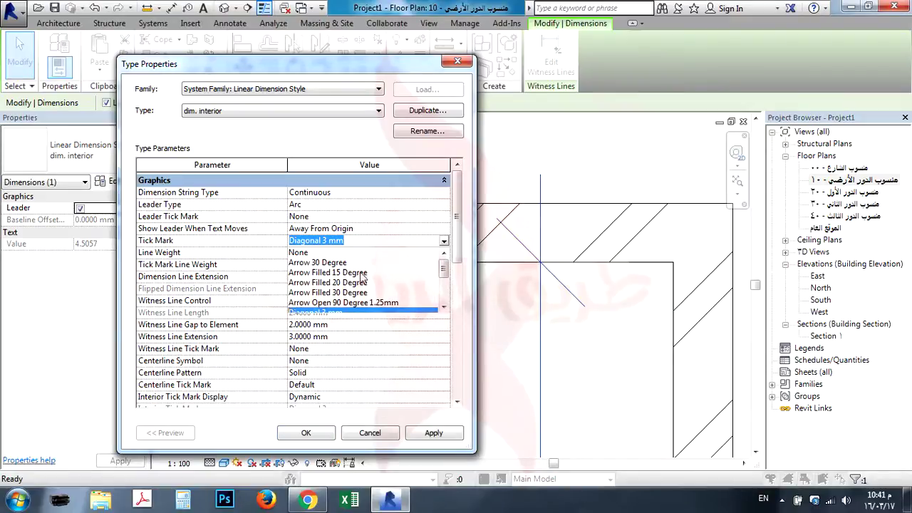
scroll(363, 278, down, 2)
scroll(363, 279, up, 1)
scroll(365, 283, down, 2)
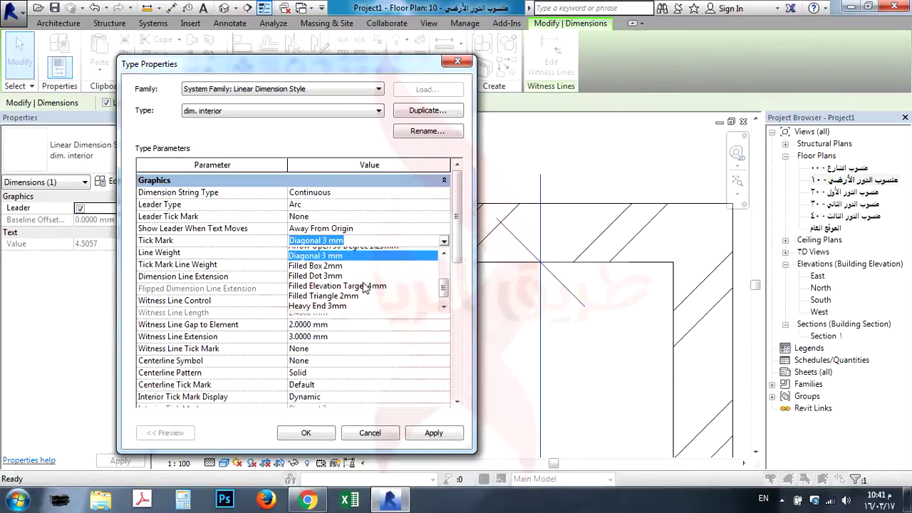
scroll(364, 287, down, 1)
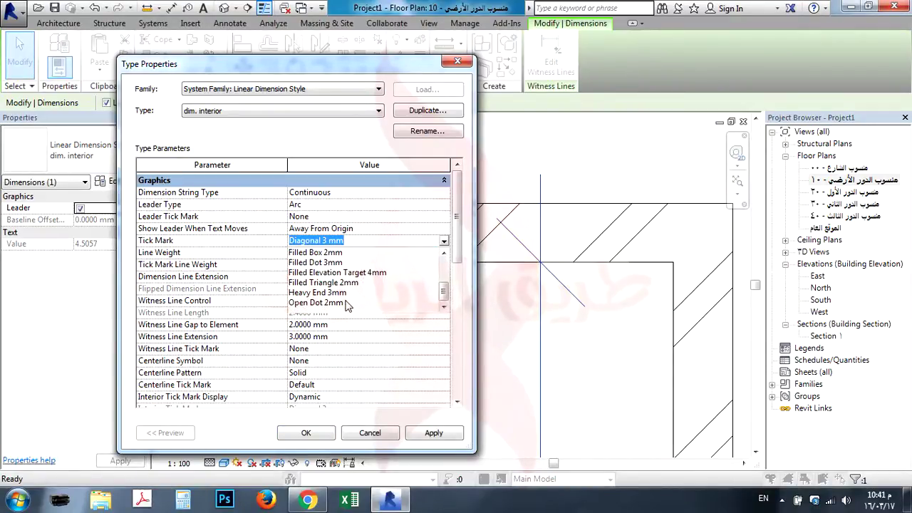
scroll(349, 302, up, 1)
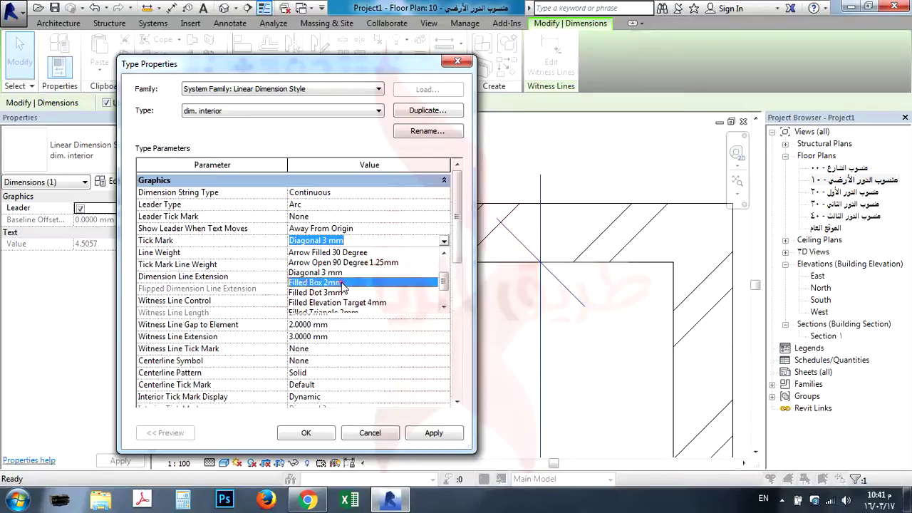
click(335, 282)
click(426, 433)
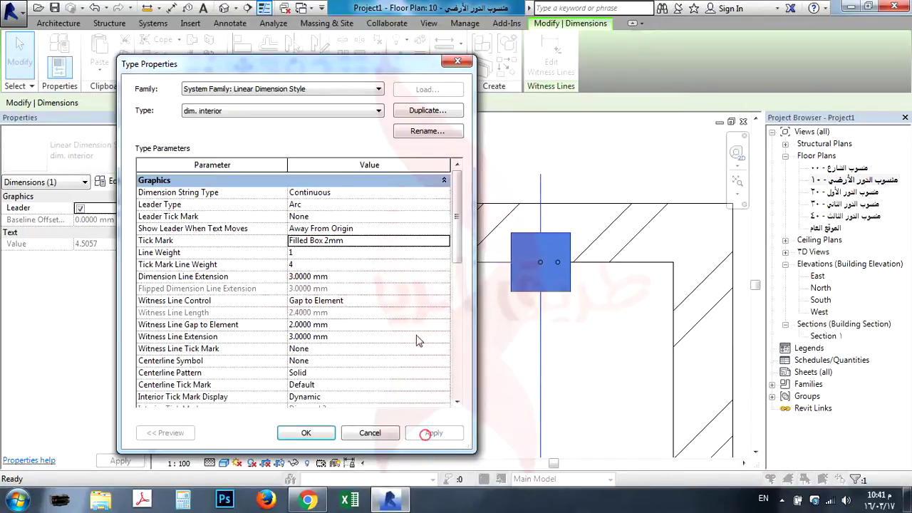
click(443, 241)
scroll(362, 295, down, 1)
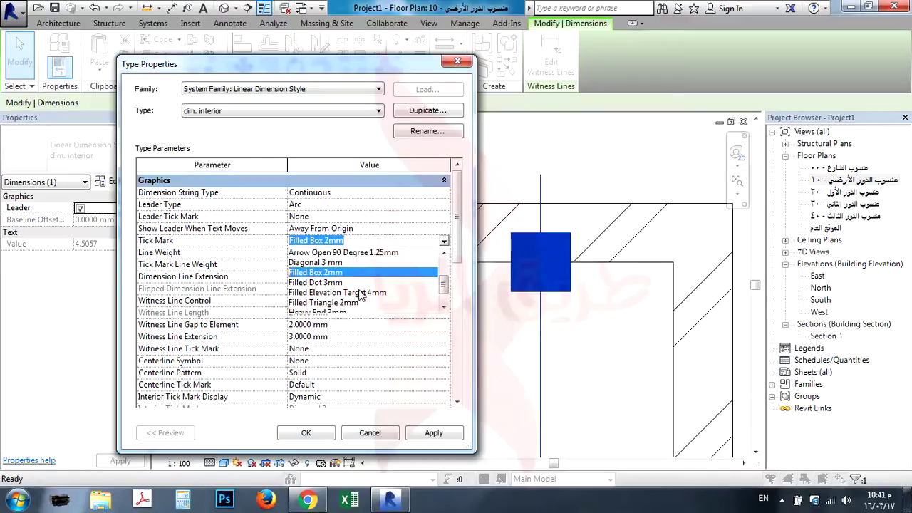
click(359, 283)
click(433, 432)
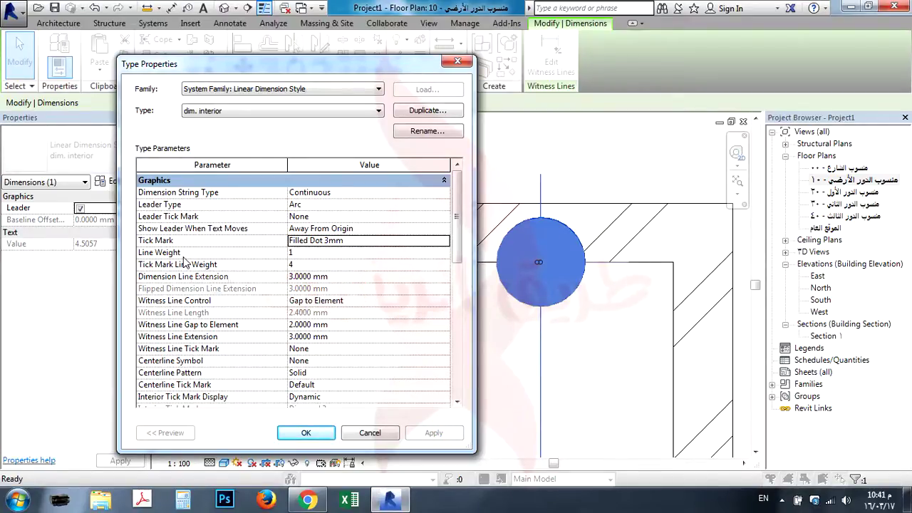
Step: Change the Tick Mark Line Weight to 1
click(307, 253)
click(311, 254)
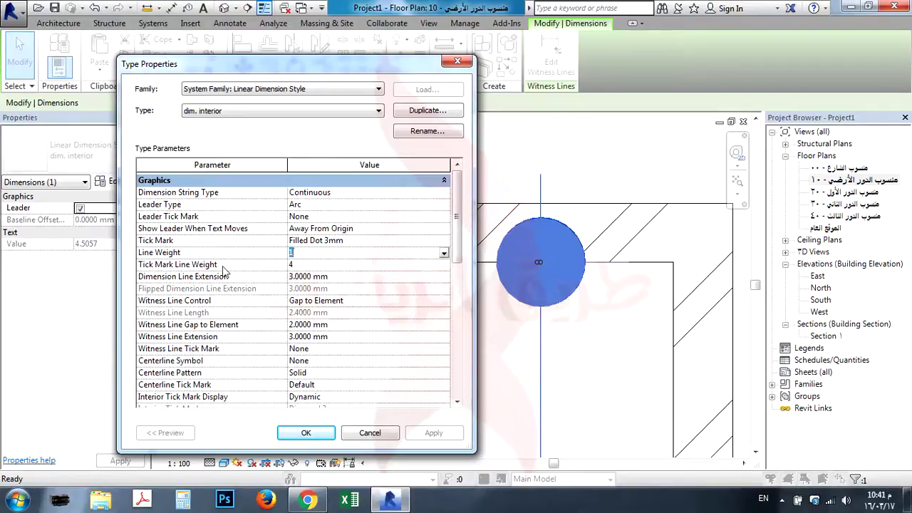
click(324, 265)
click(324, 265)
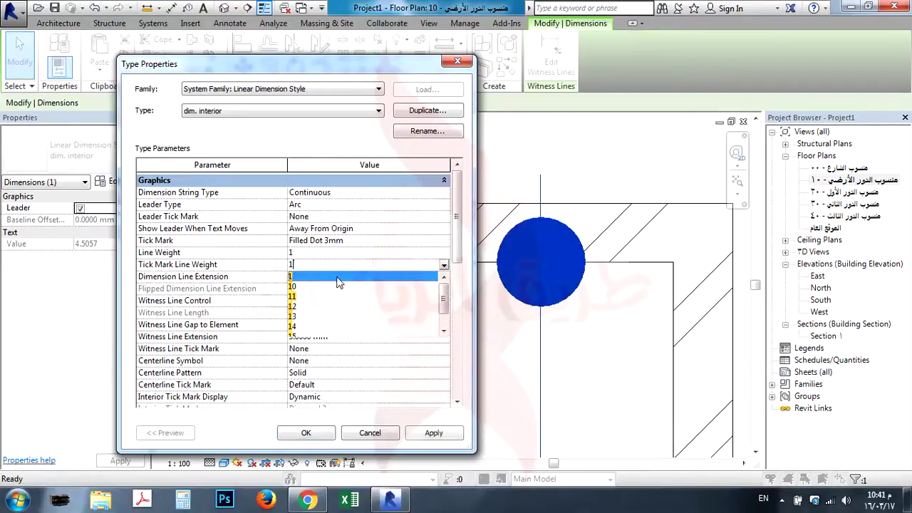
click(343, 279)
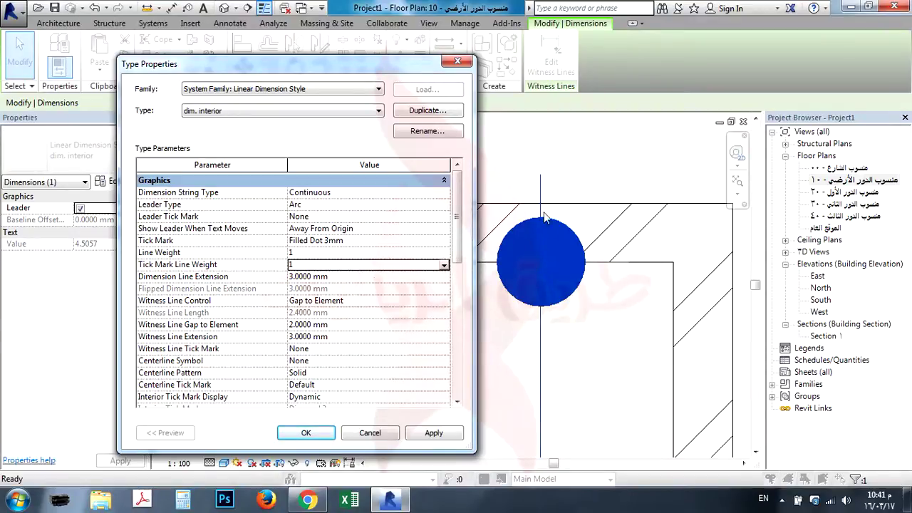
Step: Set Dimension Line Extension, Witness Line Gap and Witness Line Extension to 0
click(335, 278)
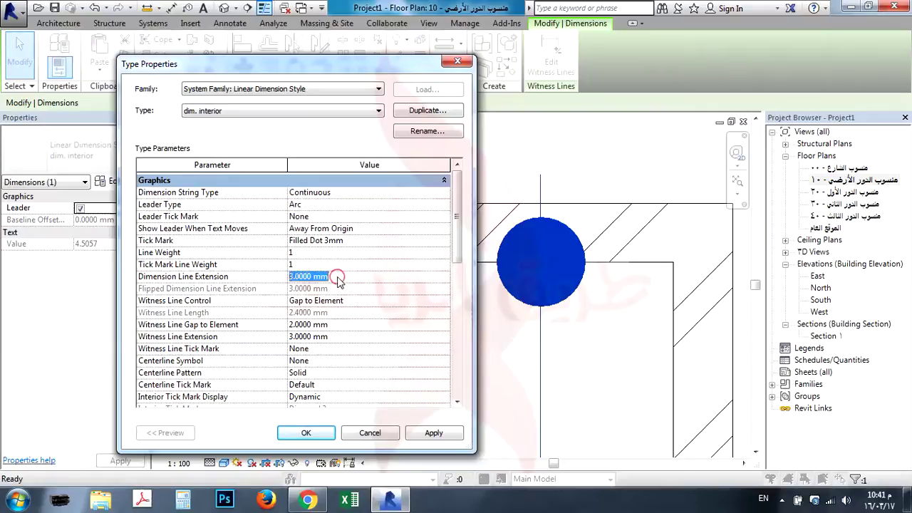
text(0)
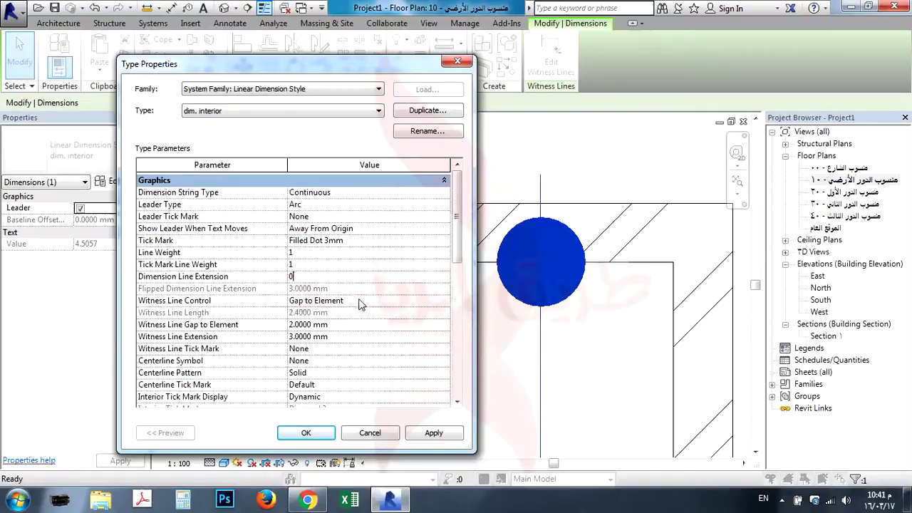
click(369, 288)
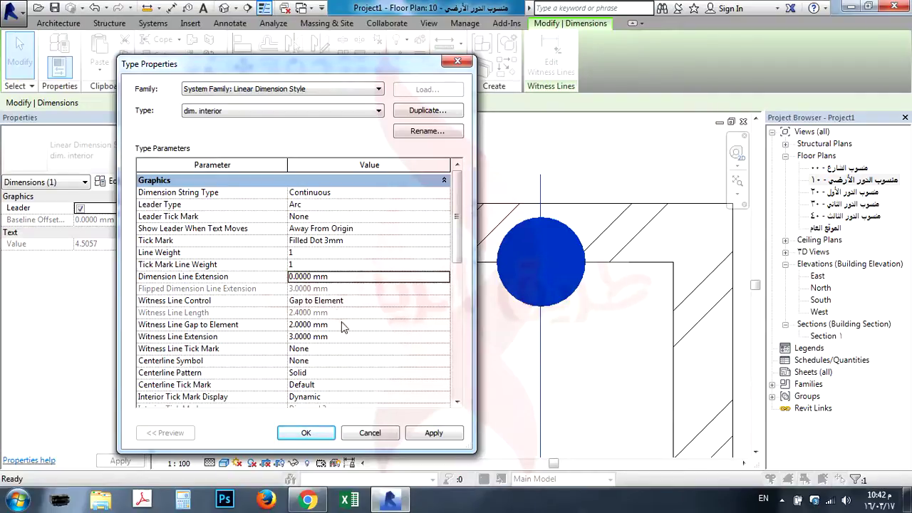
click(365, 324)
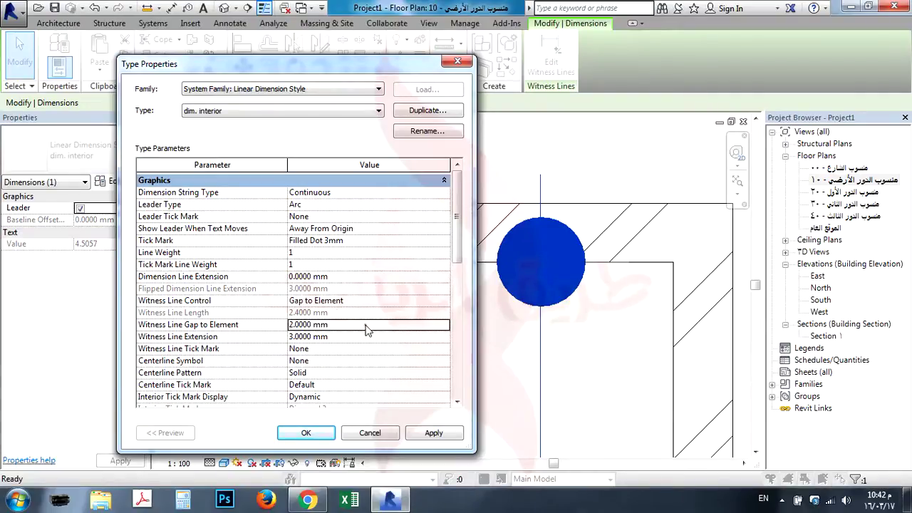
text(0)
click(355, 338)
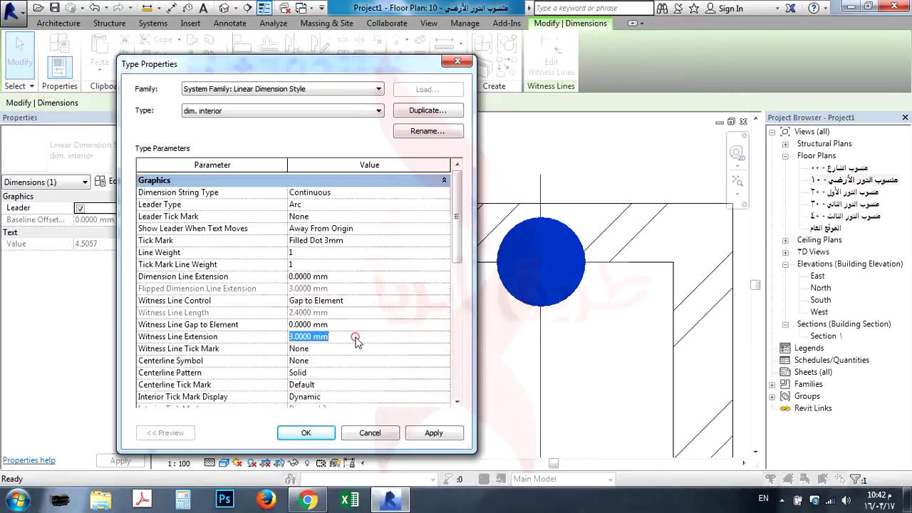
text(0)
click(354, 348)
Step: Set the dimension colour to blue RGB 000-128-192
drag(456, 255, 456, 313)
click(315, 298)
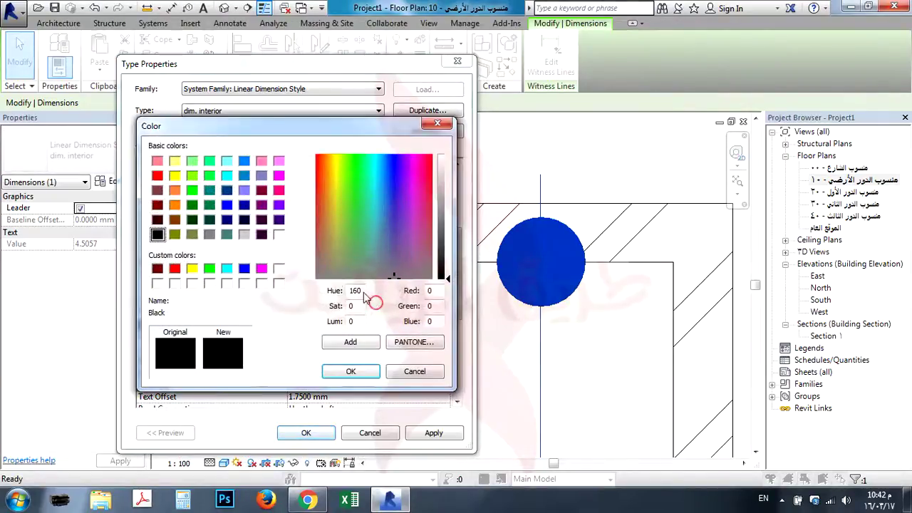
click(243, 161)
click(244, 176)
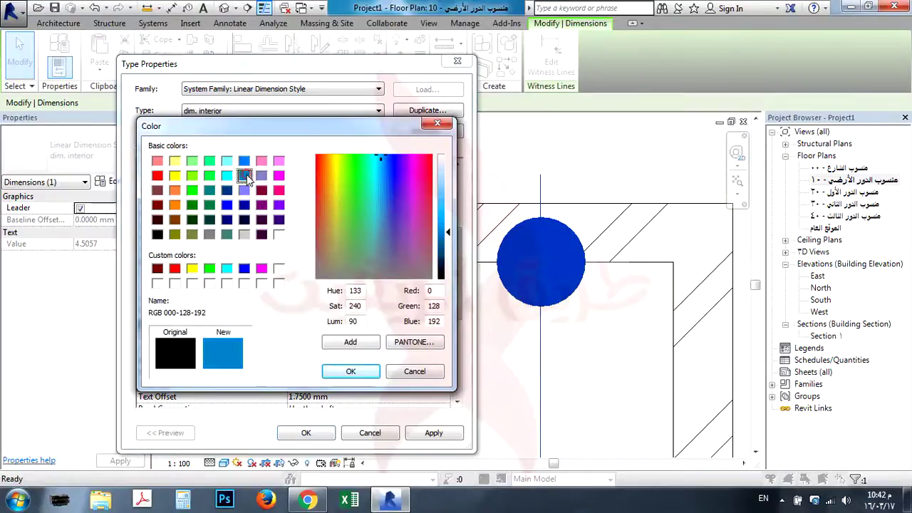
click(354, 372)
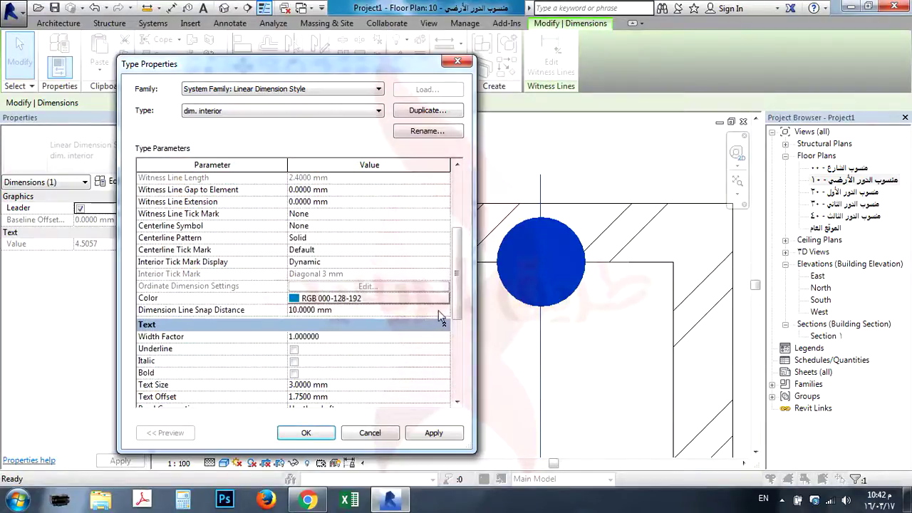
Step: Set Dimension Line Snap Distance to 0
scroll(459, 299, down, 3)
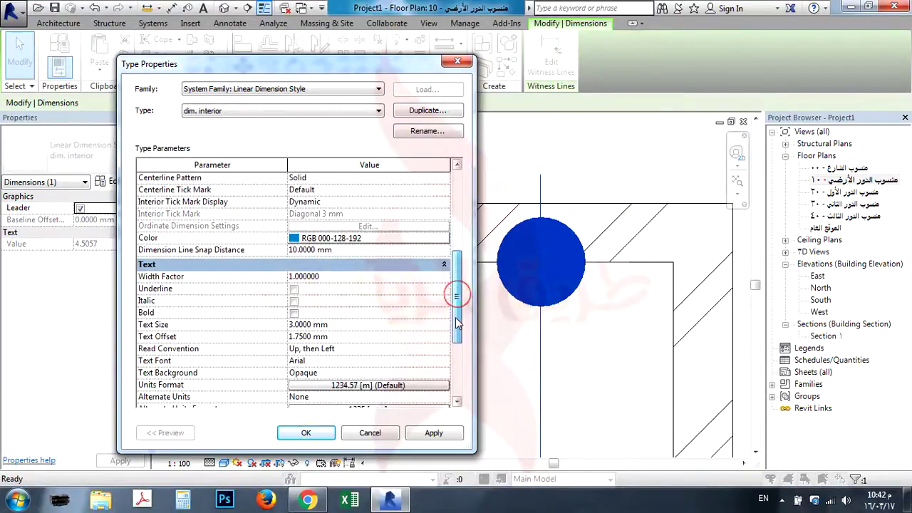
scroll(439, 324, down, 1)
click(356, 237)
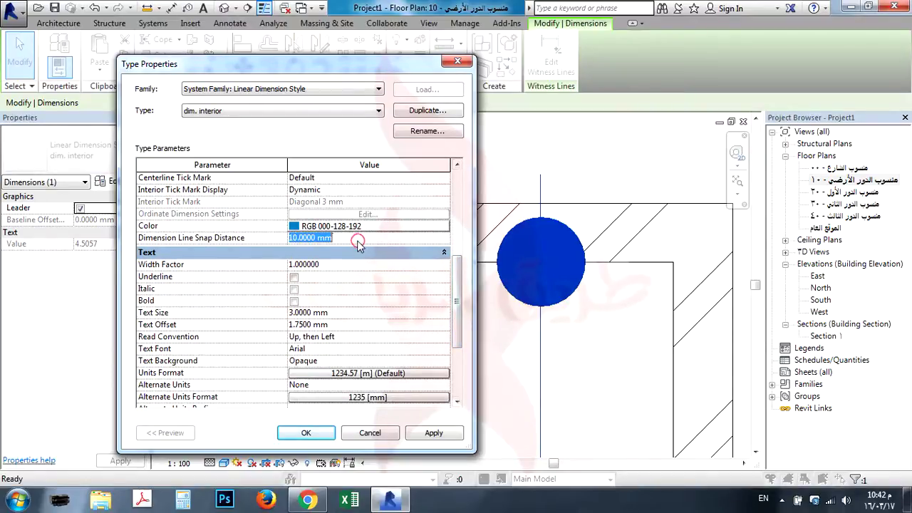
text(0)
click(363, 276)
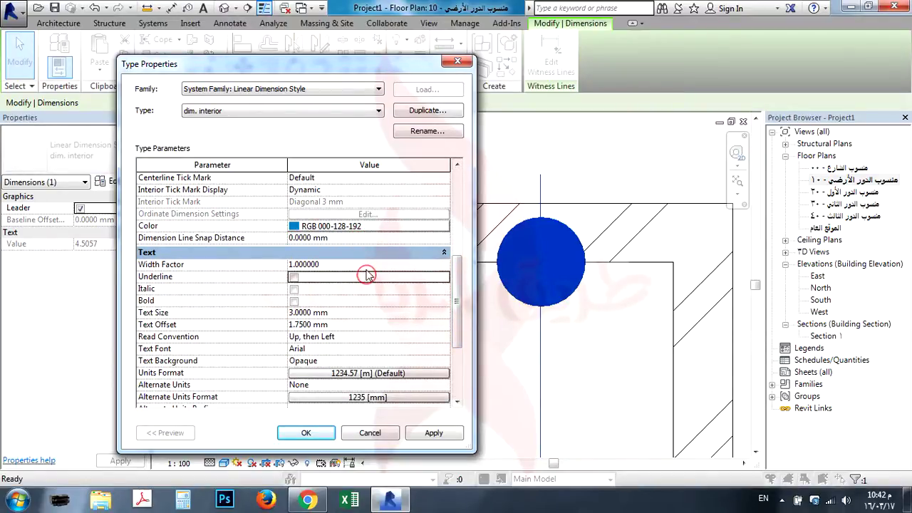
click(335, 264)
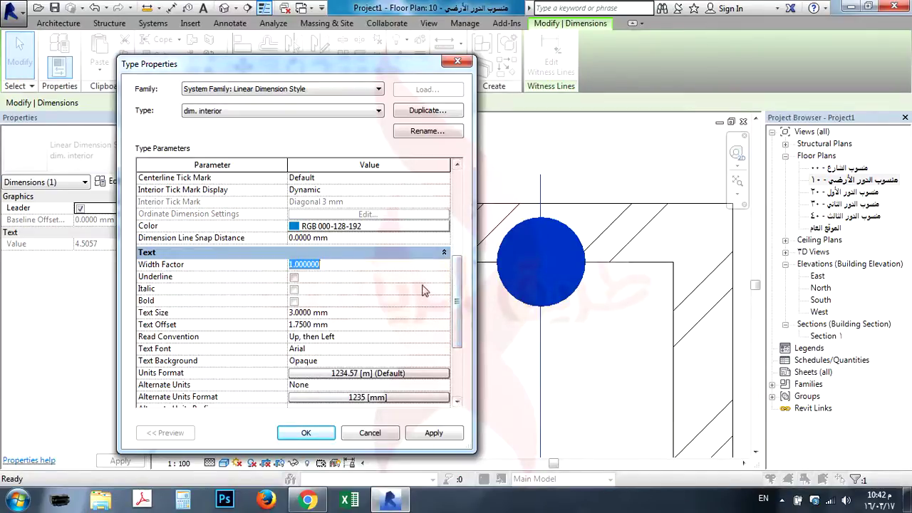
Step: Make the dimension text bold with a 0 text offset and save the type
scroll(459, 292, down, 1)
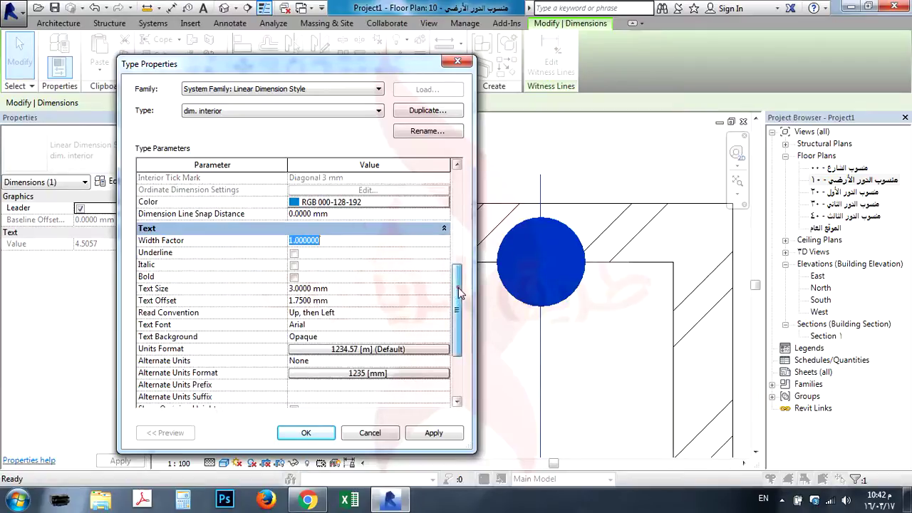
scroll(460, 292, down, 1)
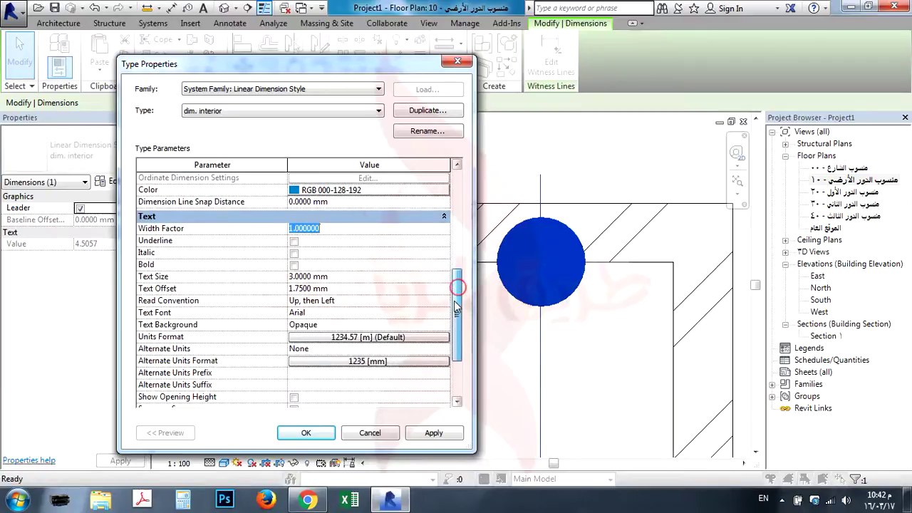
click(294, 265)
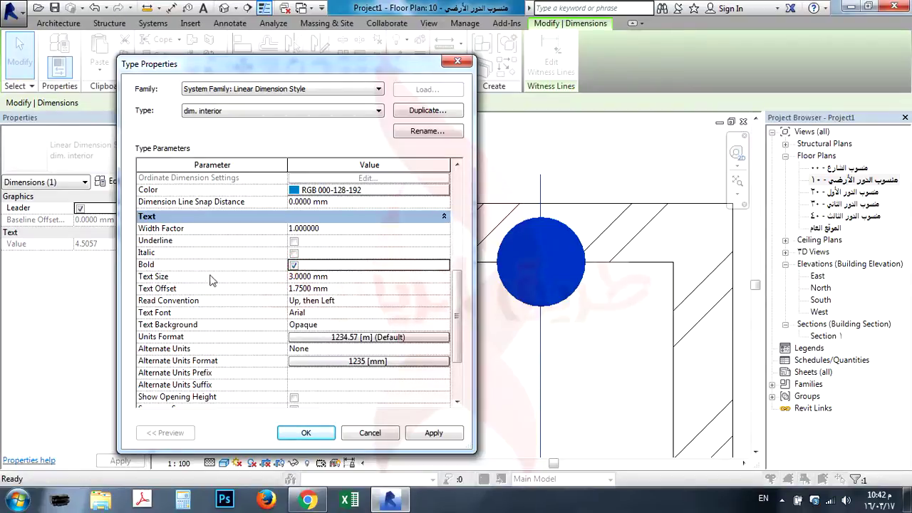
click(351, 294)
text(0)
click(347, 278)
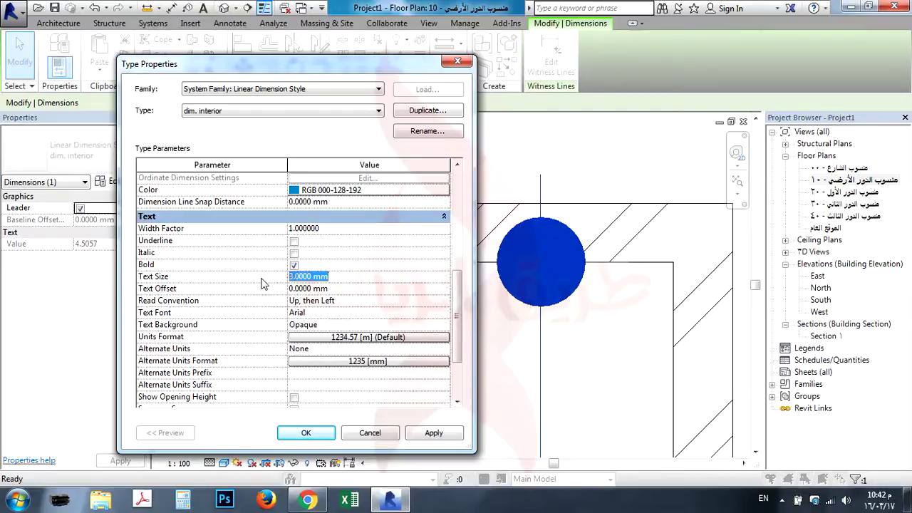
click(306, 432)
scroll(520, 222, down, 3)
Step: Drag the 4.51 text down beside its dimension line
scroll(525, 225, down, 2)
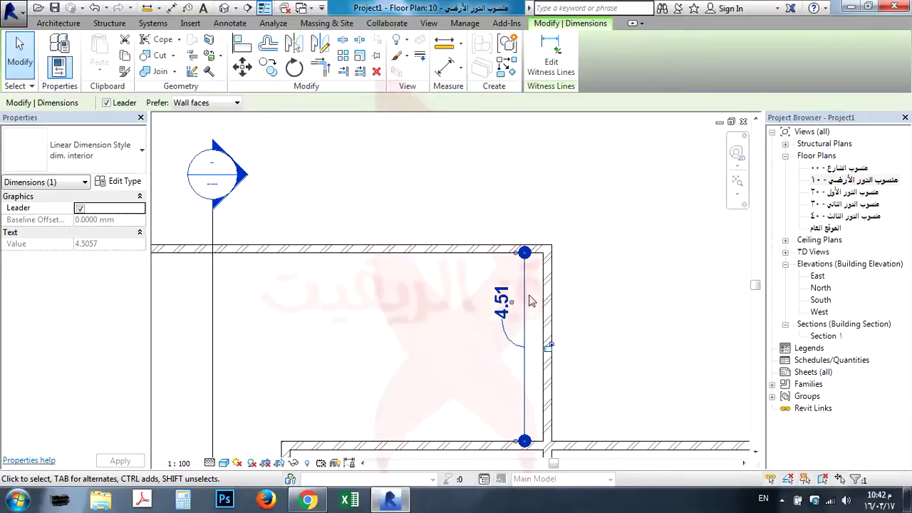
drag(511, 300, 525, 355)
click(445, 384)
scroll(445, 384, up, 2)
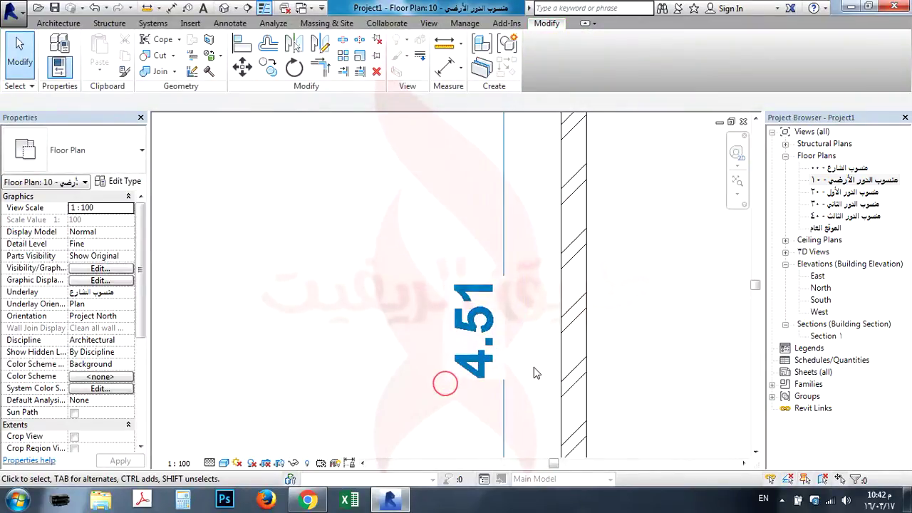
Step: Set the dim. interior Text Background to Transparent and apply it
click(483, 330)
click(120, 181)
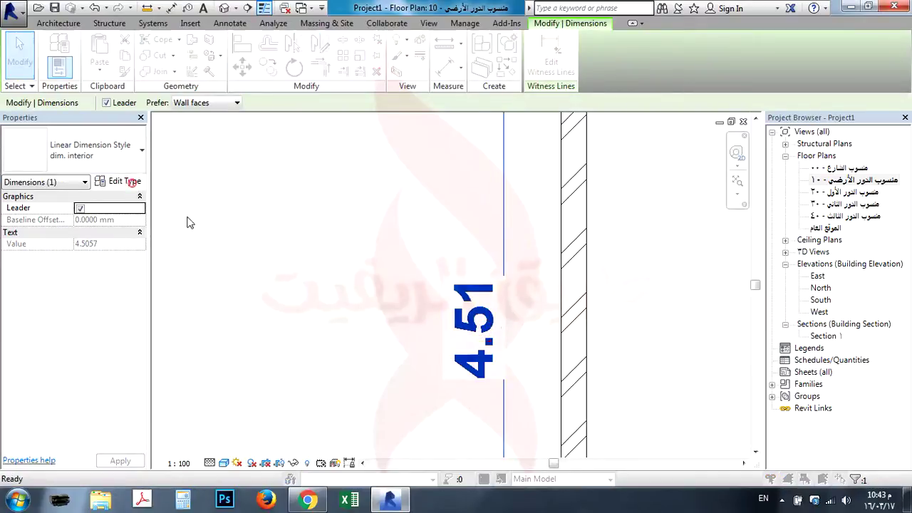
drag(386, 63, 307, 62)
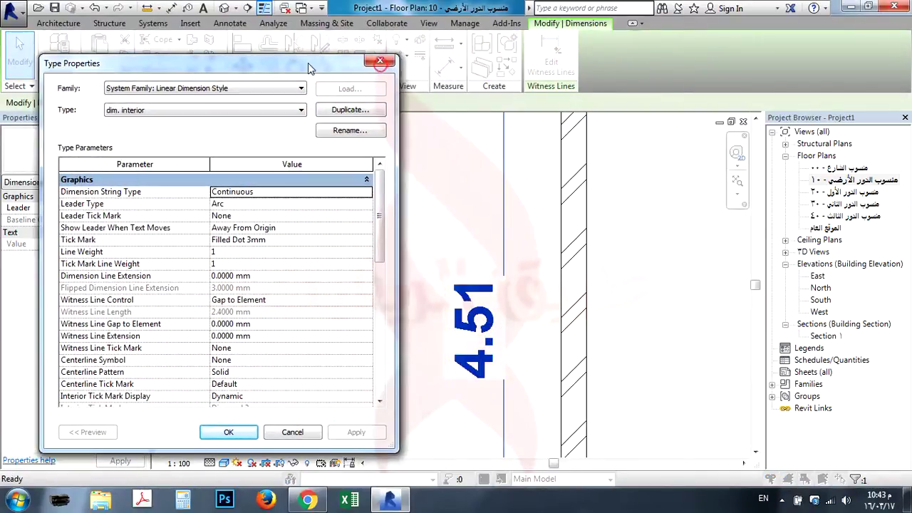
drag(376, 218, 387, 283)
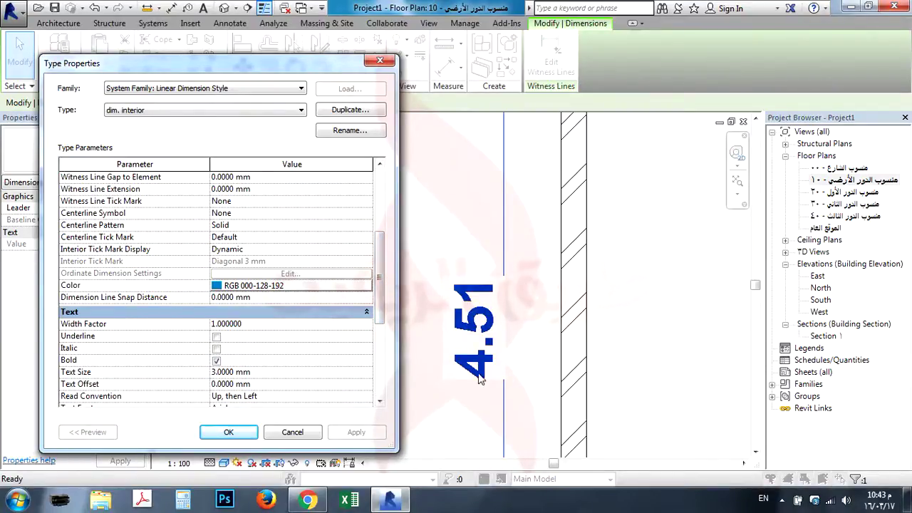
scroll(376, 289, down, 3)
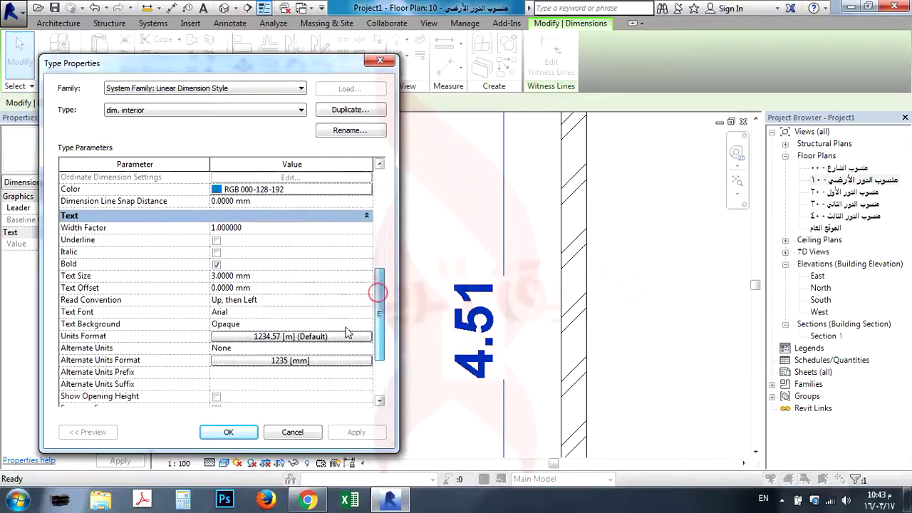
click(360, 323)
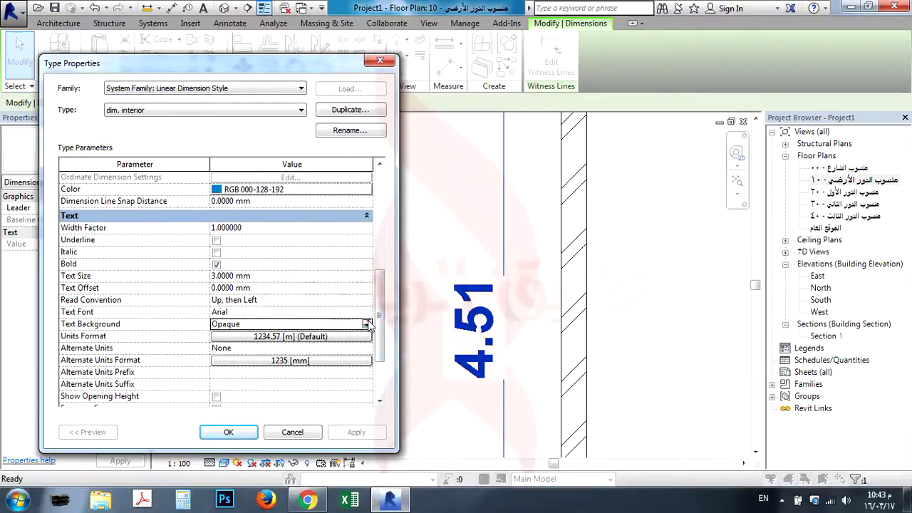
click(366, 324)
click(335, 336)
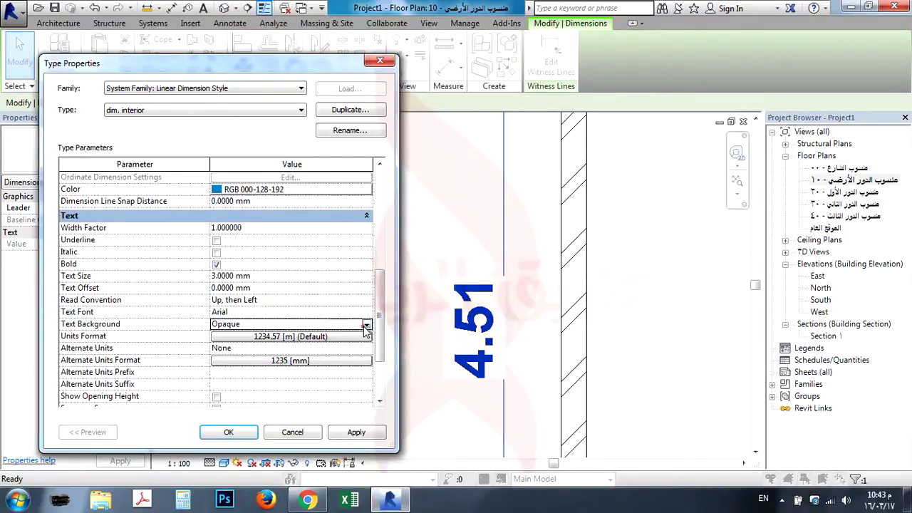
click(366, 324)
click(335, 348)
click(356, 432)
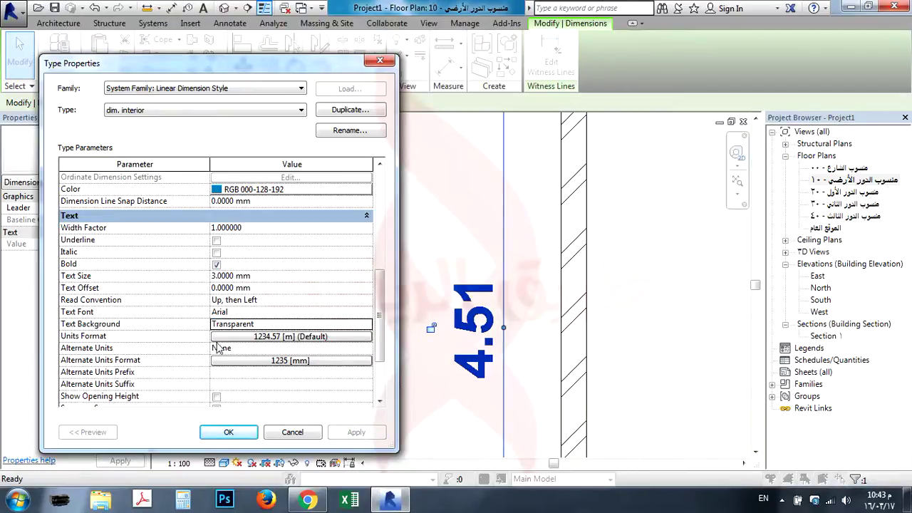
Step: Turn off Use project settings in the dim. interior Units Format
click(288, 338)
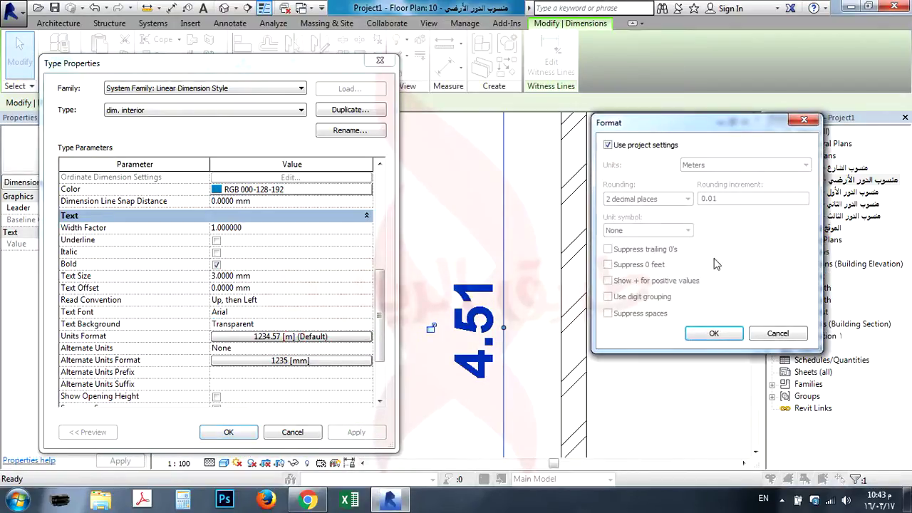
click(607, 144)
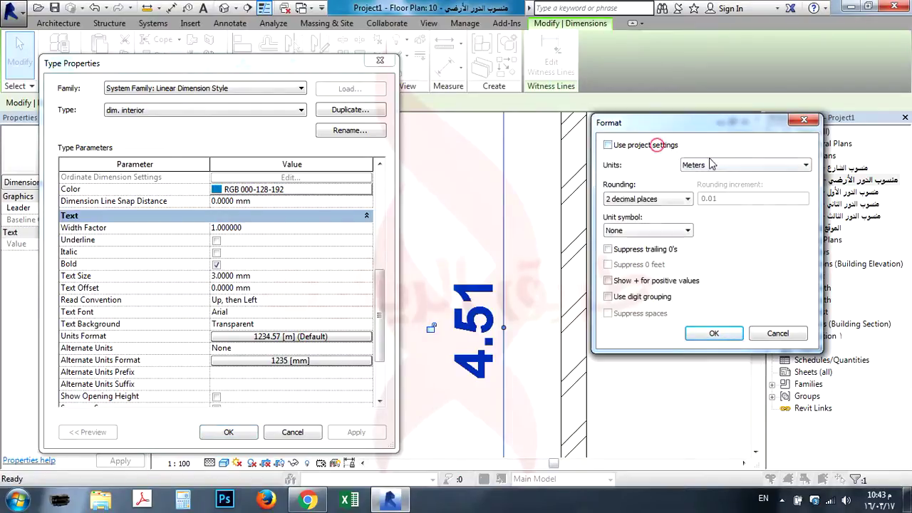
click(713, 334)
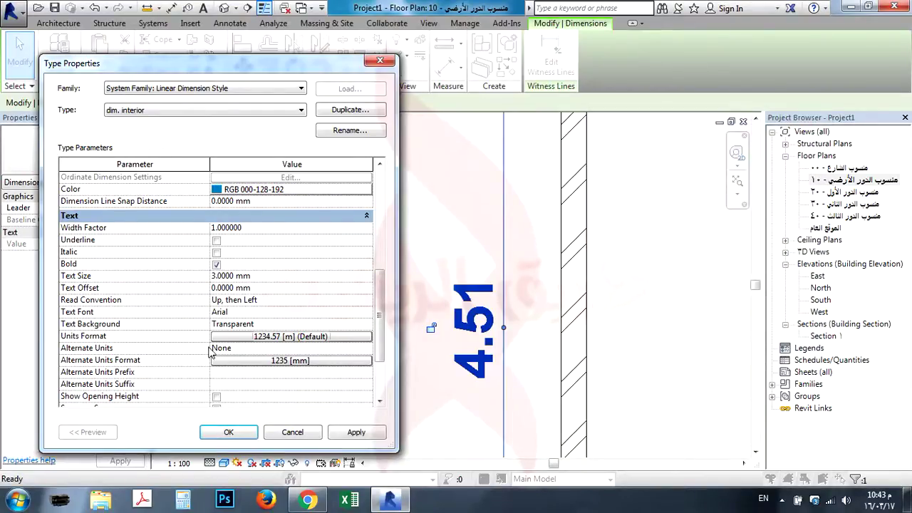
mouse_move(379, 333)
mouse_down()
mouse_move(382, 372)
mouse_move(378, 305)
mouse_move(378, 324)
mouse_up()
Step: Set the Text Size to 2 mm, apply, and close Type Properties
scroll(380, 362, down, 1)
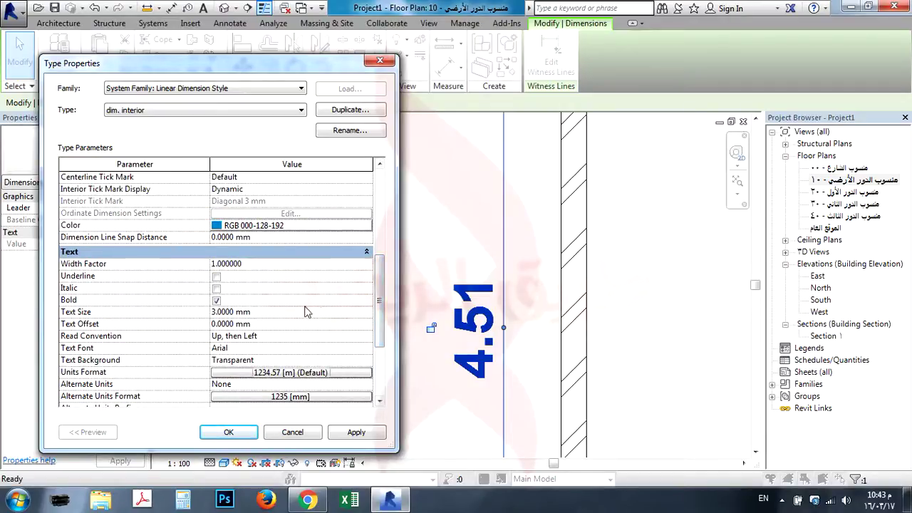
double_click(221, 312)
text(2)
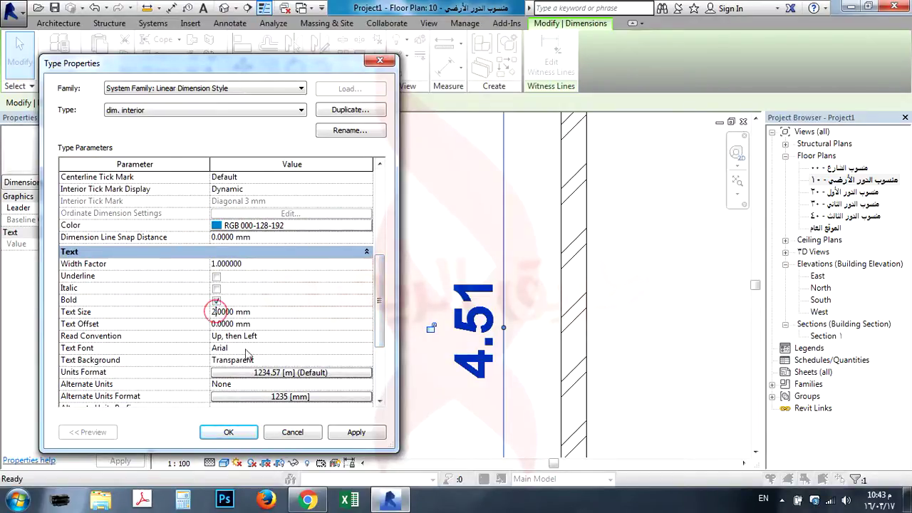
click(336, 438)
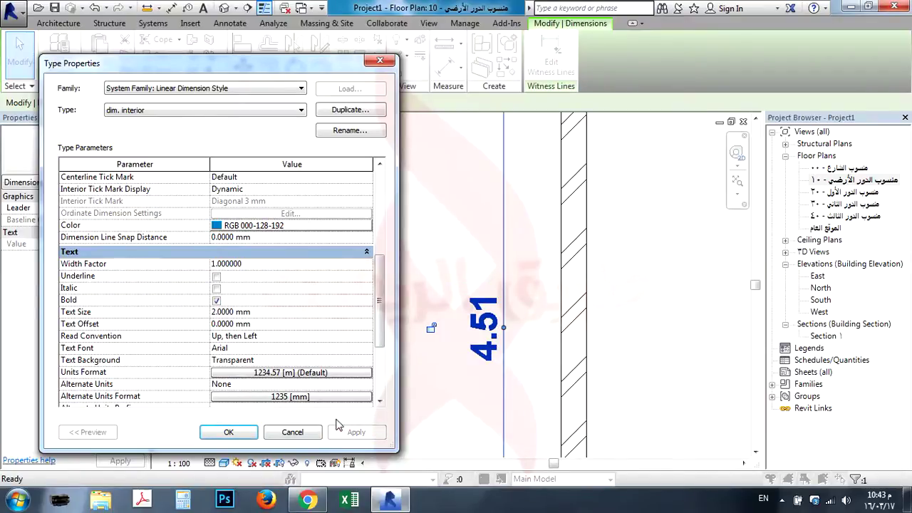
click(235, 430)
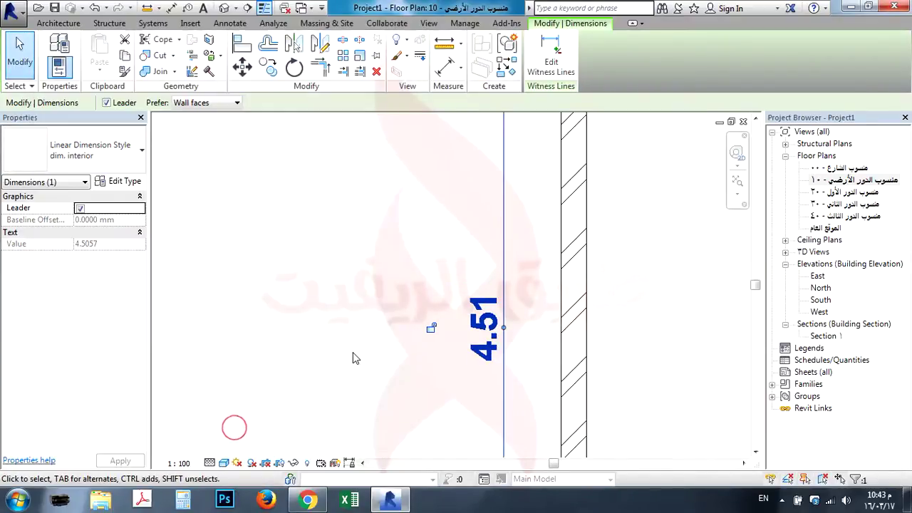
Step: Zoom to the wall corner, select the 4.51 dimension, and bring up the Manage tools
click(352, 352)
scroll(384, 295, down, 3)
middle_drag(519, 343, 574, 310)
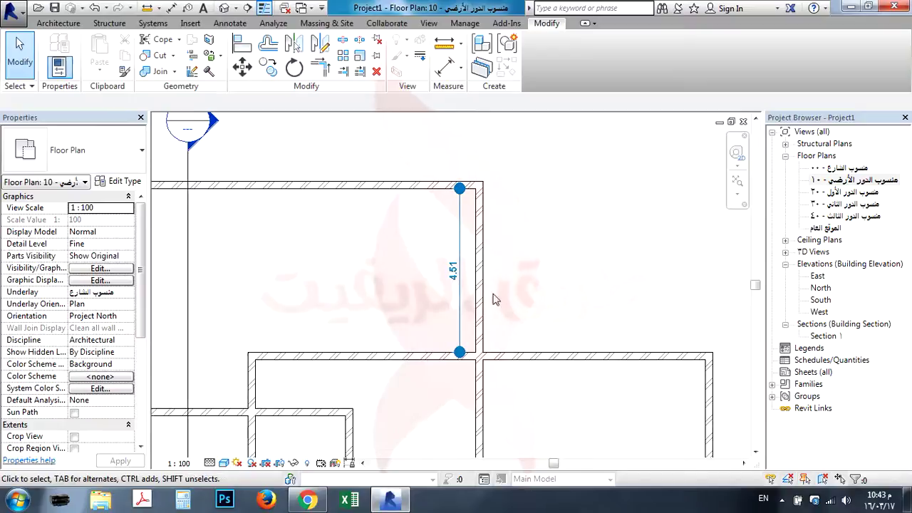
scroll(445, 278, up, 3)
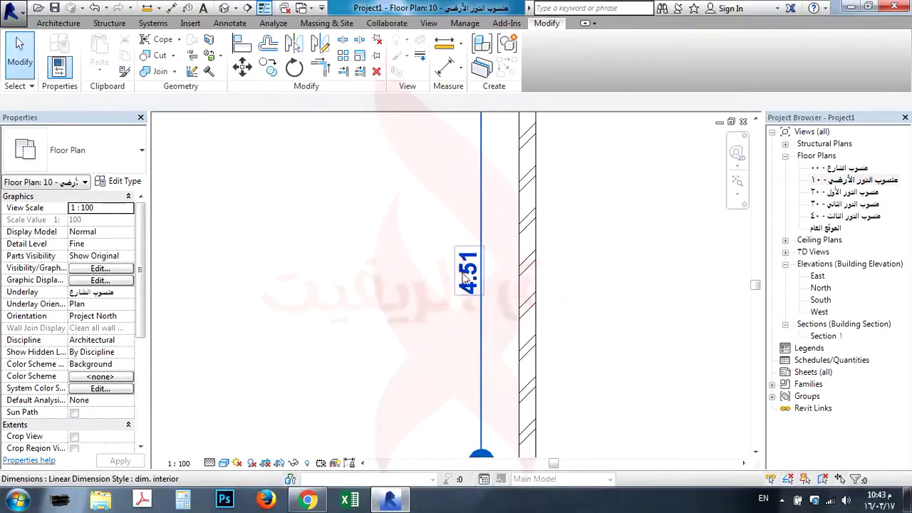
scroll(470, 243, down, 2)
scroll(450, 172, up, 3)
scroll(450, 171, up, 3)
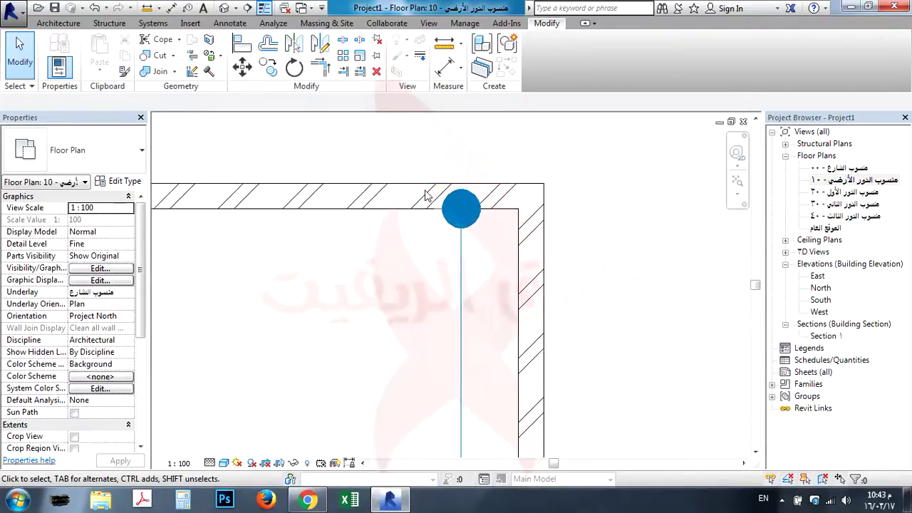
click(466, 186)
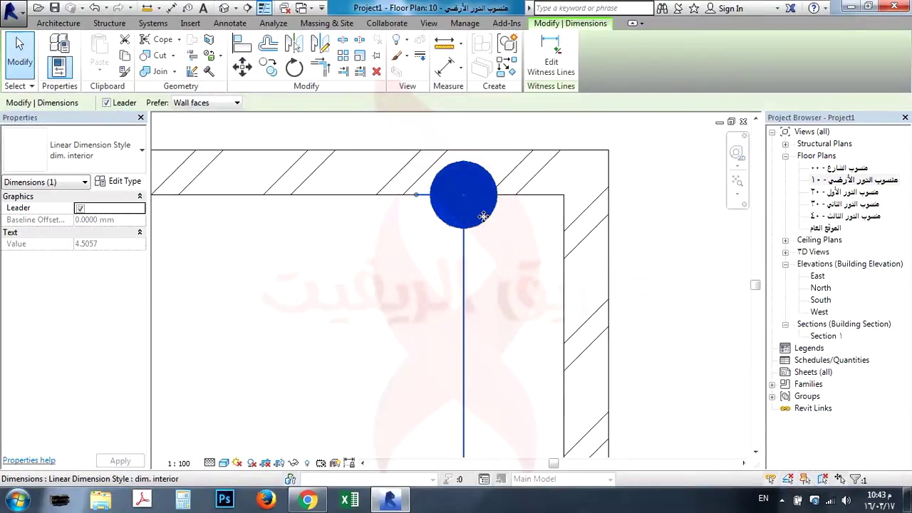
click(467, 23)
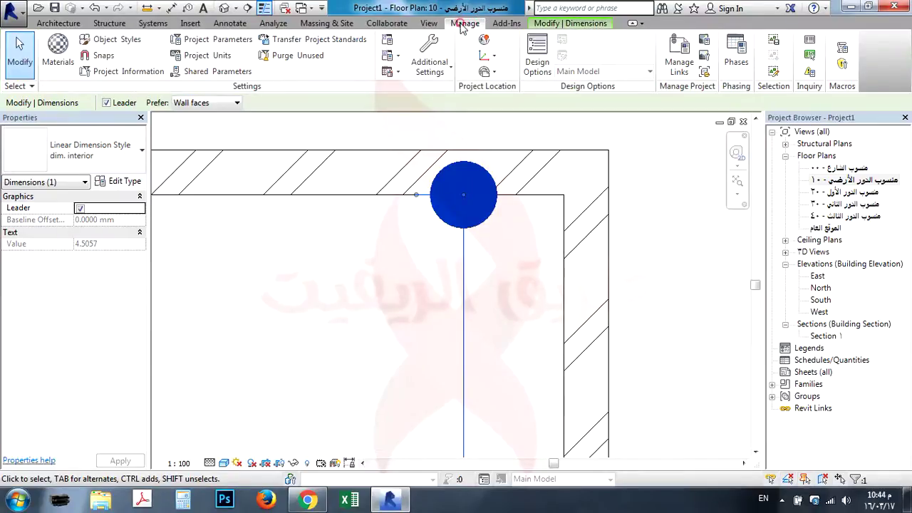
Step: Set the Filled Dot 3mm arrowhead's tick size to 1 mm
click(436, 73)
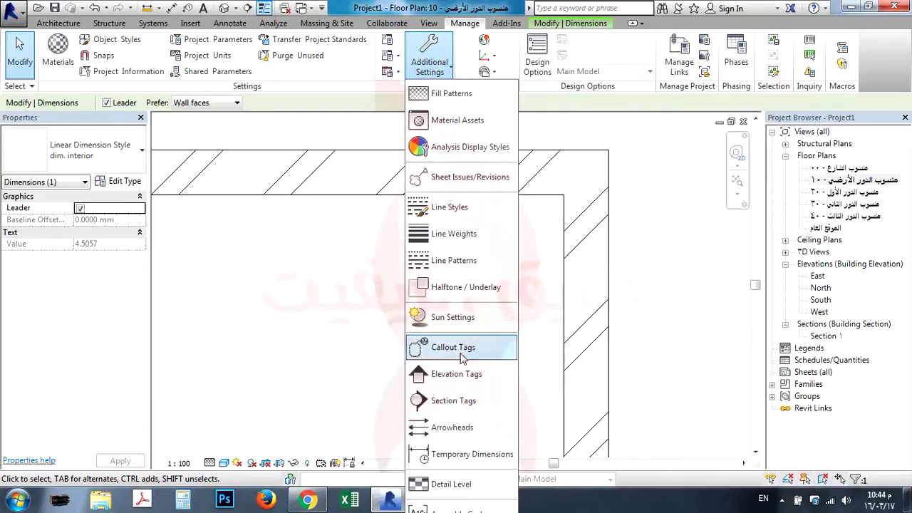
click(449, 432)
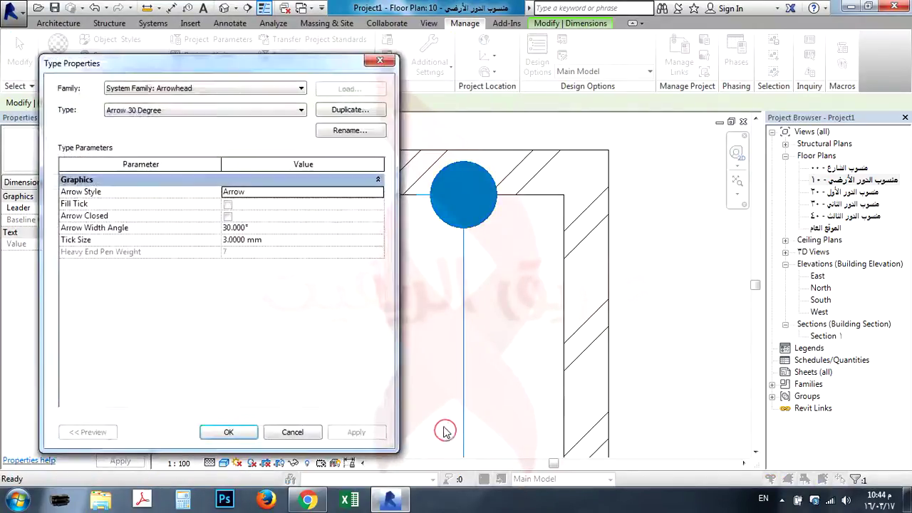
click(198, 112)
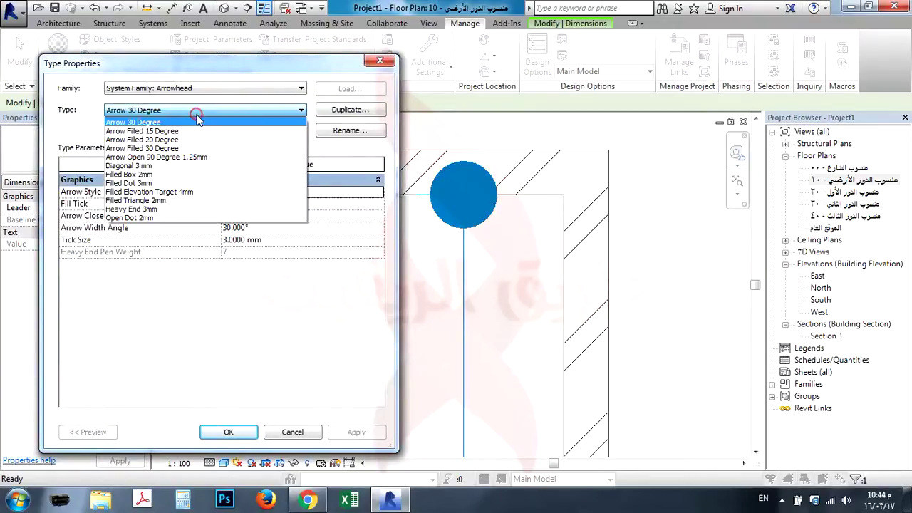
click(165, 183)
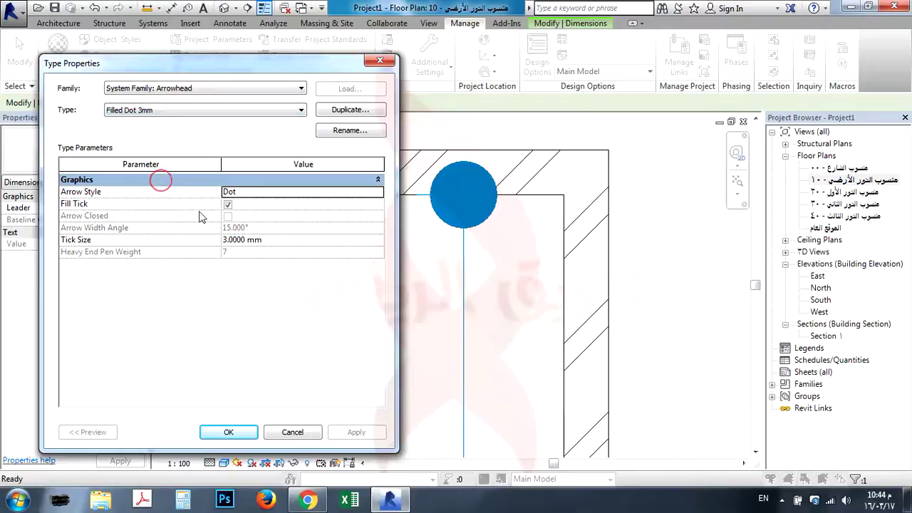
click(228, 240)
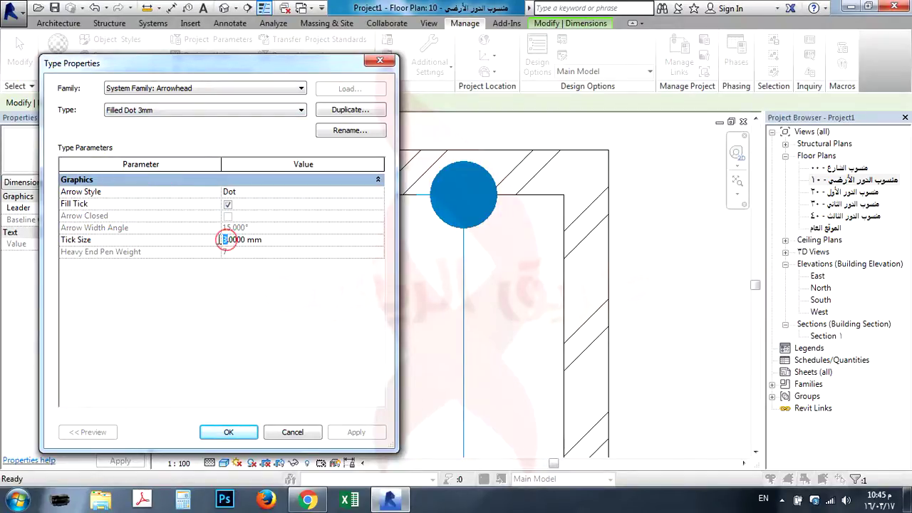
text(1)
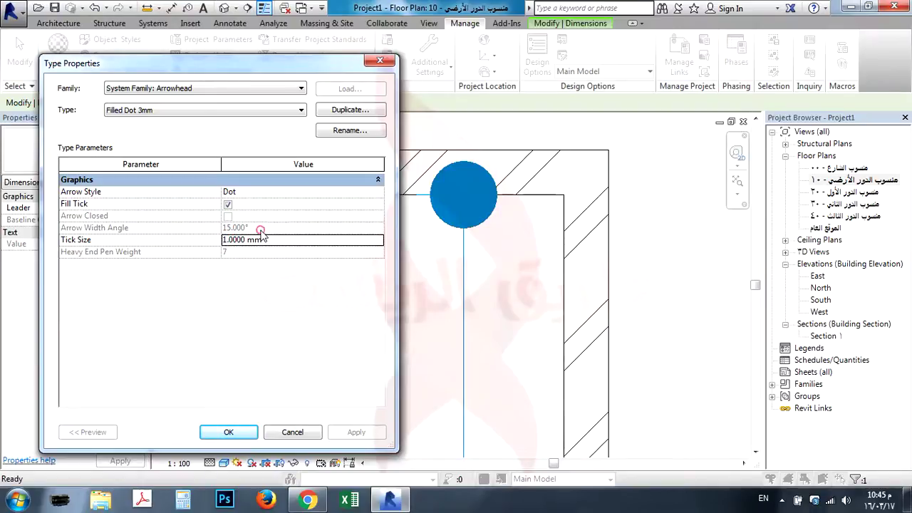
click(229, 431)
Step: Deselect the dimension and scroll to check the smaller end dots
click(252, 428)
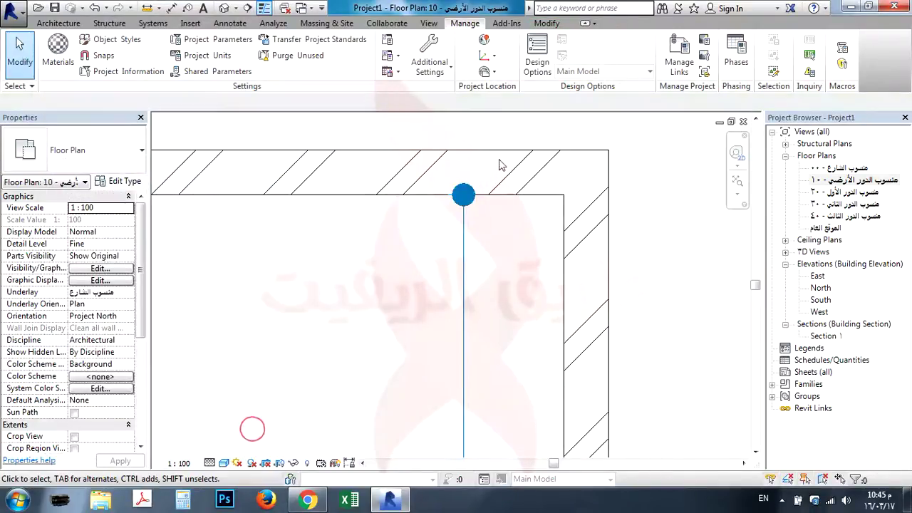
scroll(491, 186, down, 5)
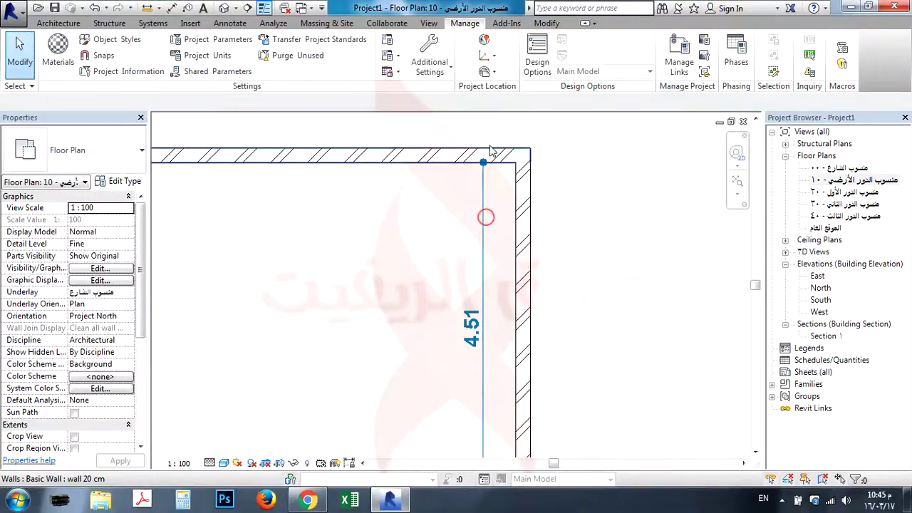
click(591, 242)
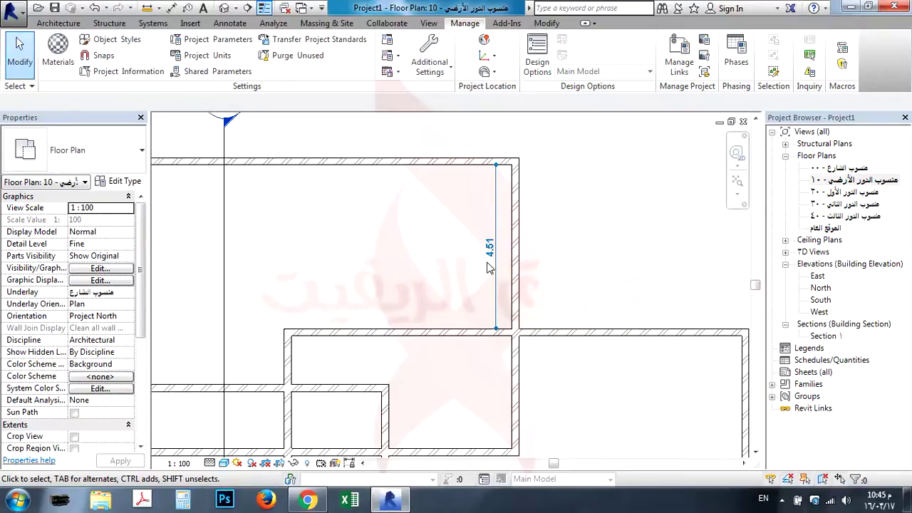
scroll(489, 268, down, 2)
Step: Switch the Windows number format's native digits to National (Arabic-Indic), then close Control Panel
click(18, 498)
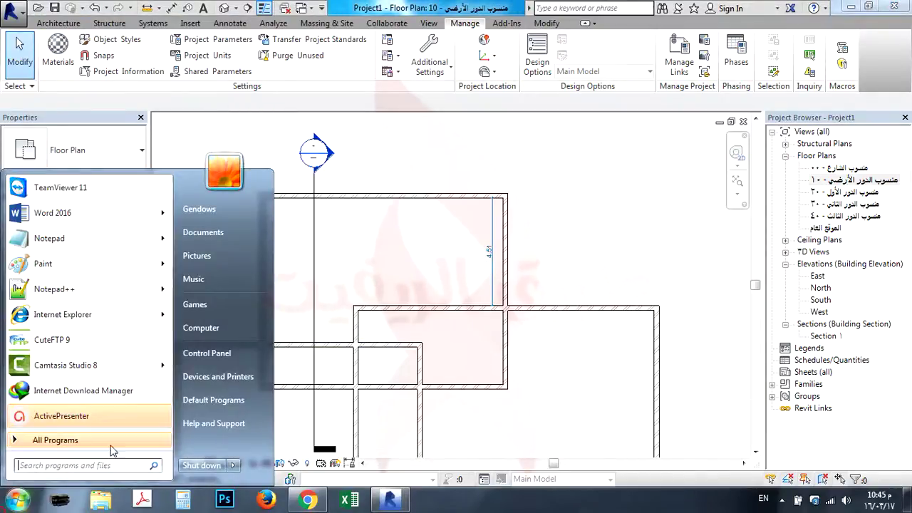
click(207, 352)
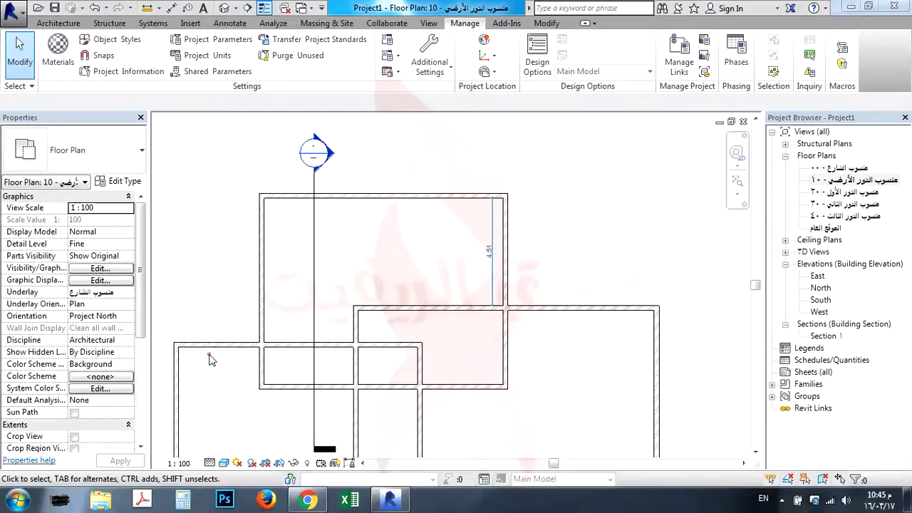
click(719, 295)
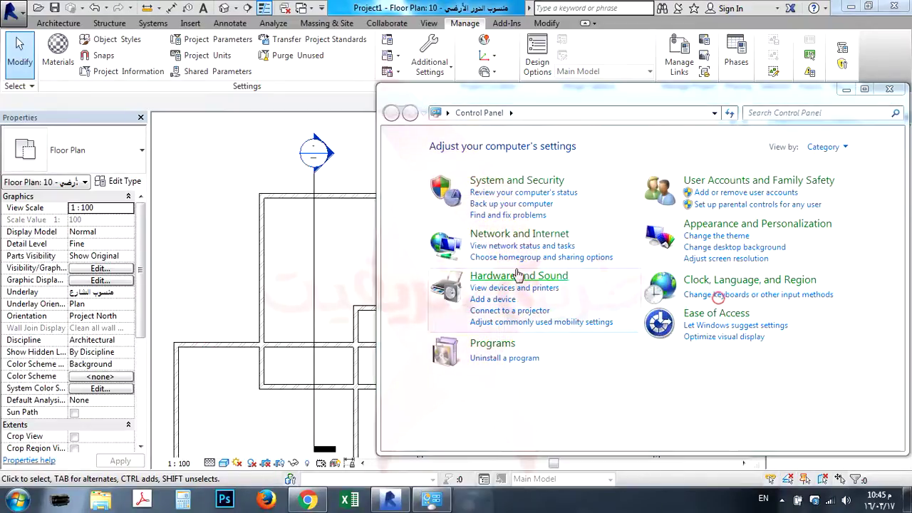
click(90, 83)
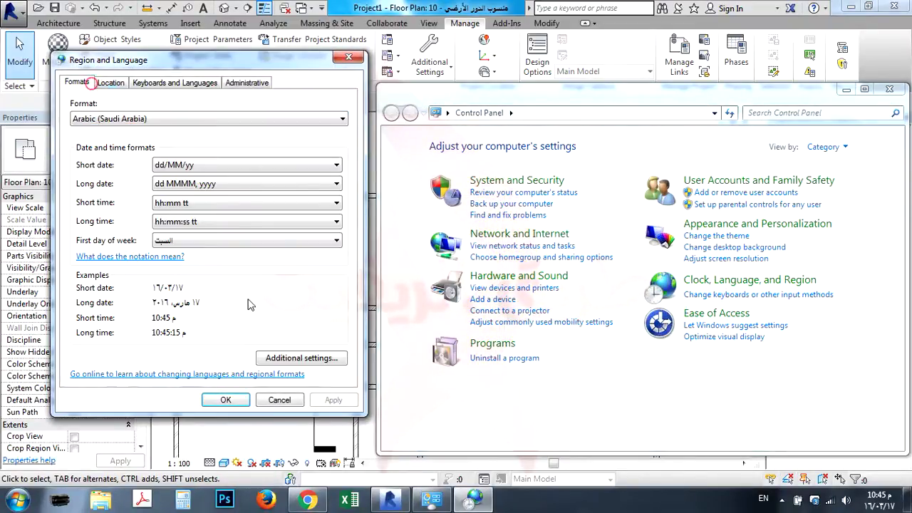
click(314, 357)
click(314, 416)
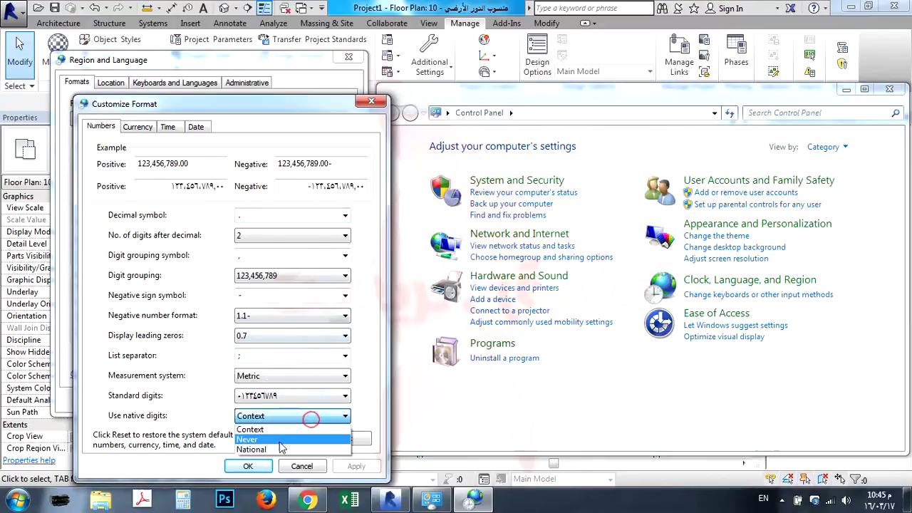
click(280, 447)
click(248, 466)
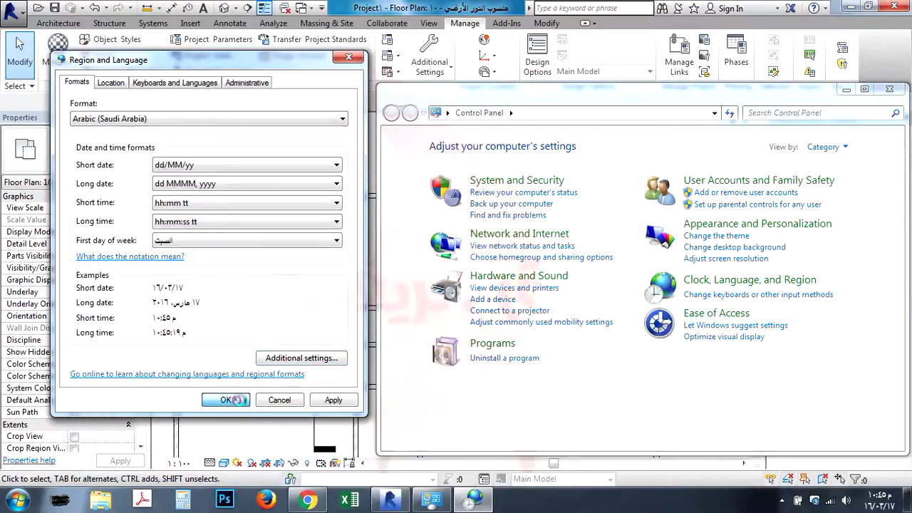
click(887, 90)
click(526, 252)
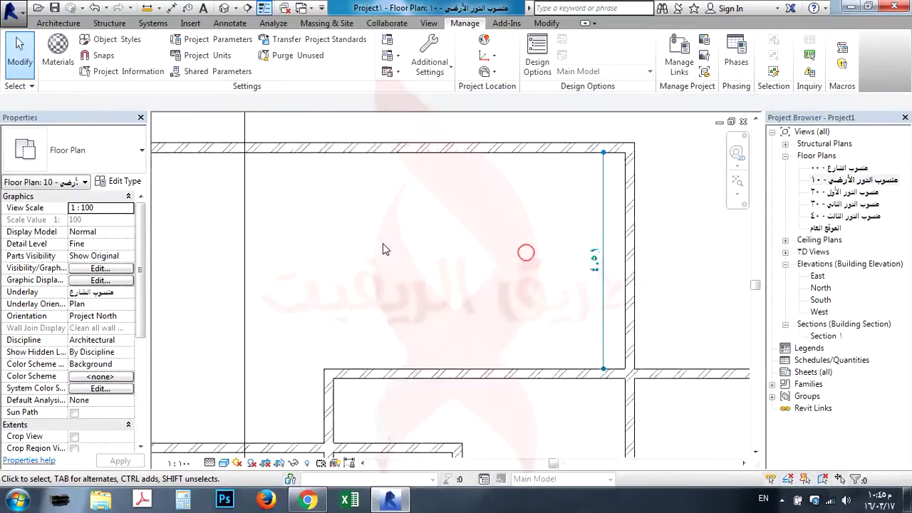
scroll(382, 249, down, 3)
scroll(444, 146, up, 5)
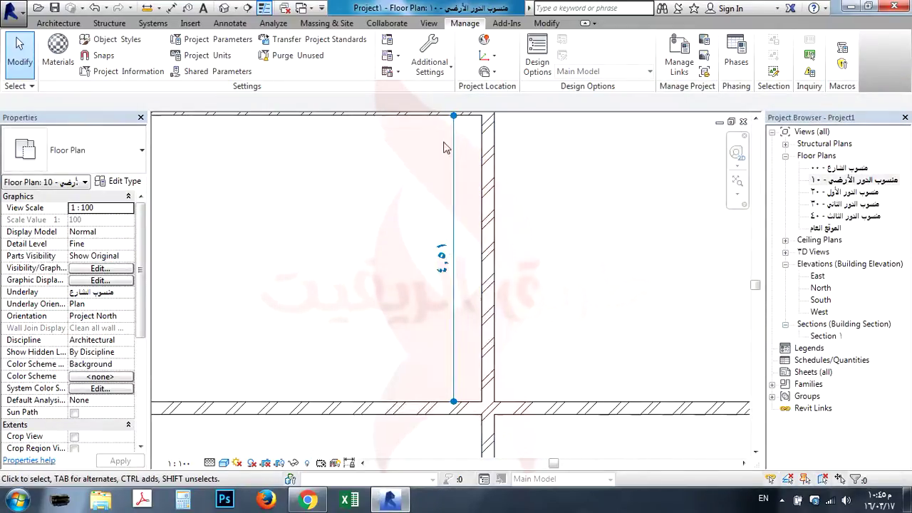
scroll(428, 317, down, 2)
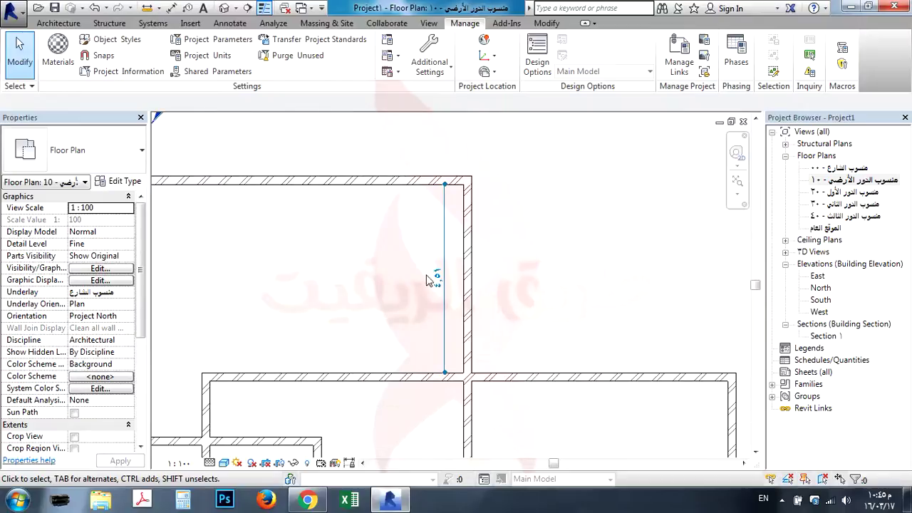
scroll(428, 225, up, 1)
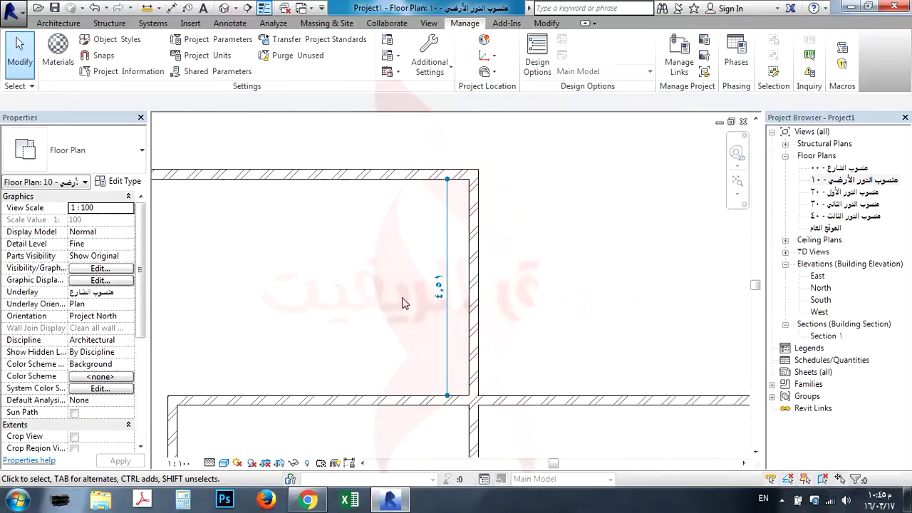
click(170, 8)
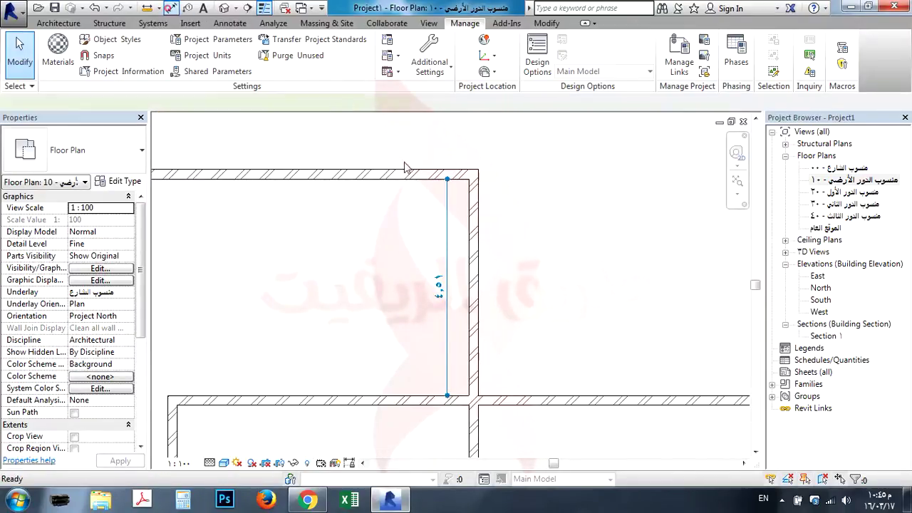
click(470, 212)
scroll(560, 230, down, 2)
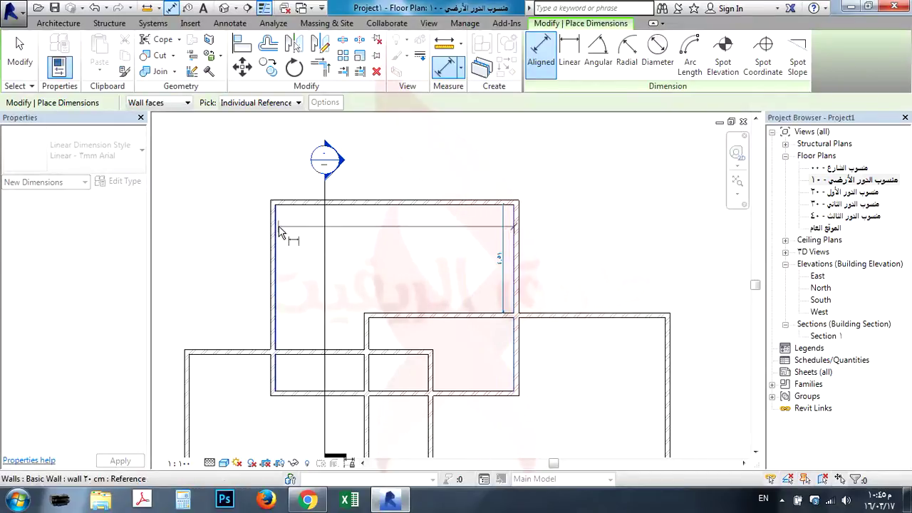
click(278, 226)
click(370, 227)
key(Escape)
key(Escape)
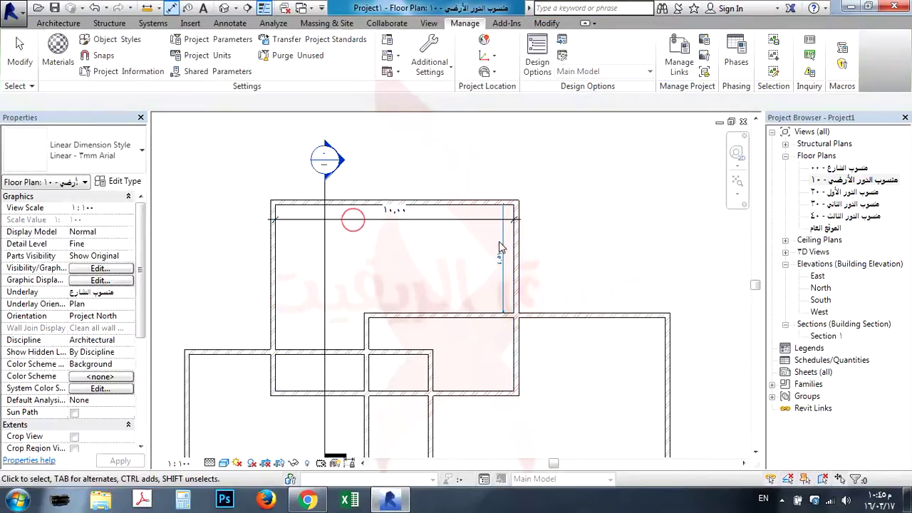
scroll(486, 218, up, 1)
scroll(487, 217, up, 2)
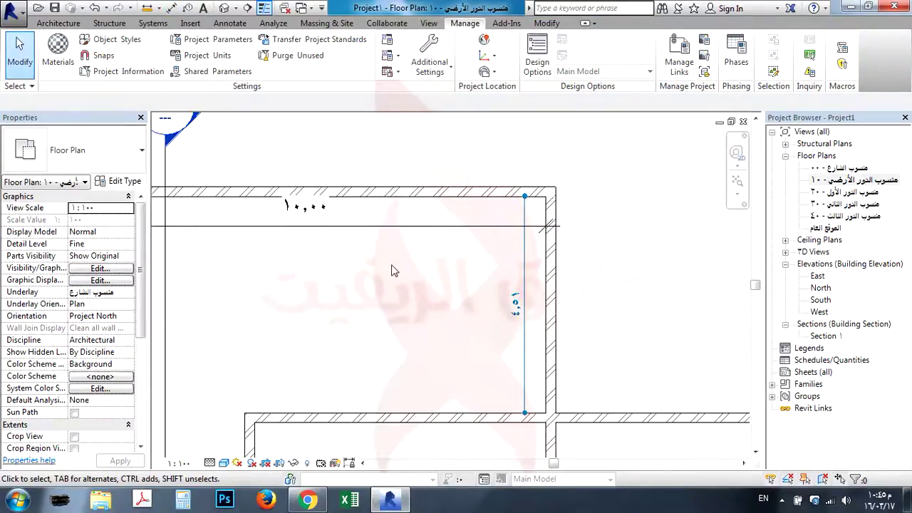
click(289, 227)
key(Delete)
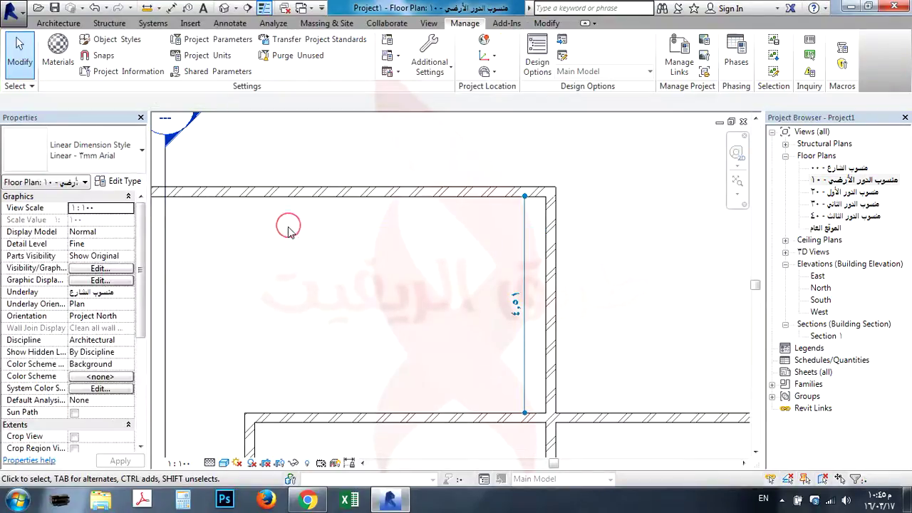
click(58, 23)
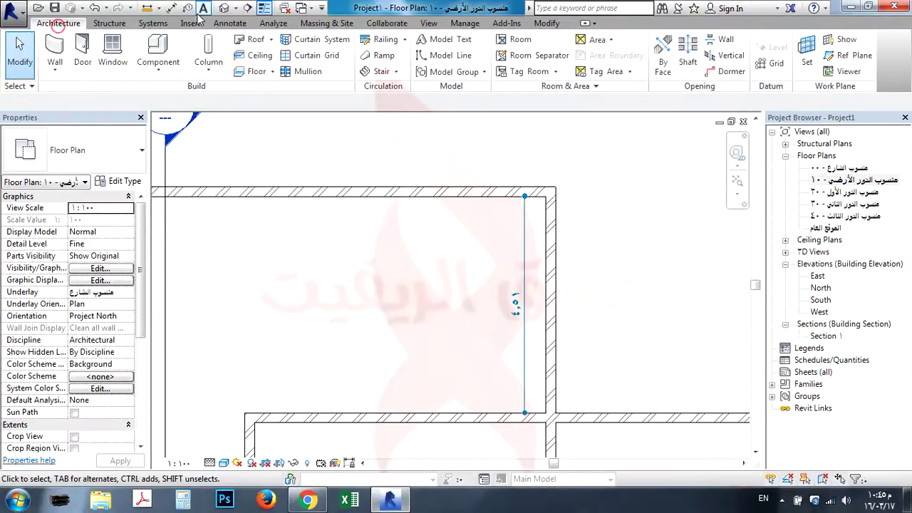
Step: Place a 10.00 'dim. interior' aligned dimension across the room's width
click(171, 8)
click(105, 146)
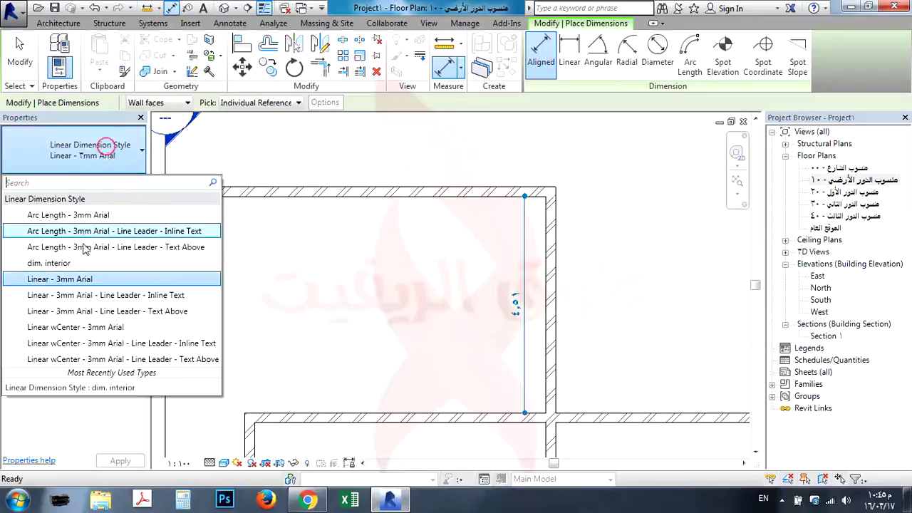
click(63, 263)
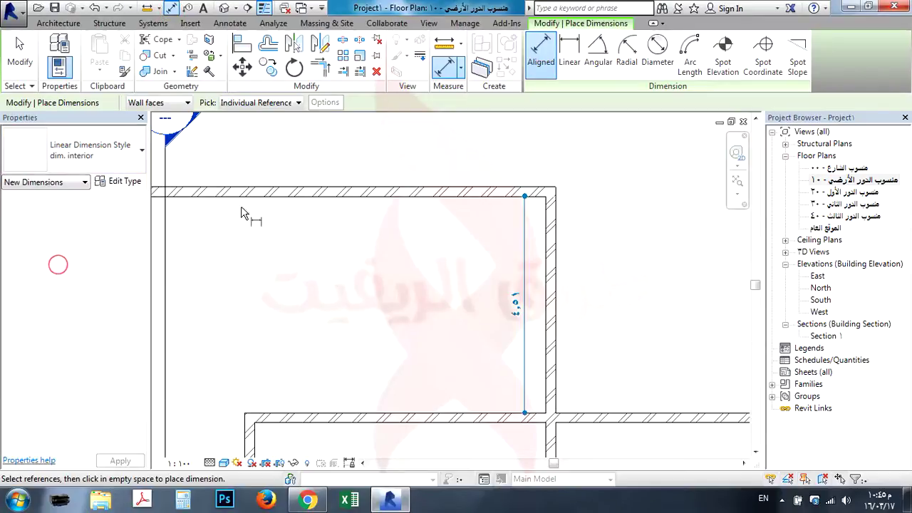
scroll(645, 258, down, 3)
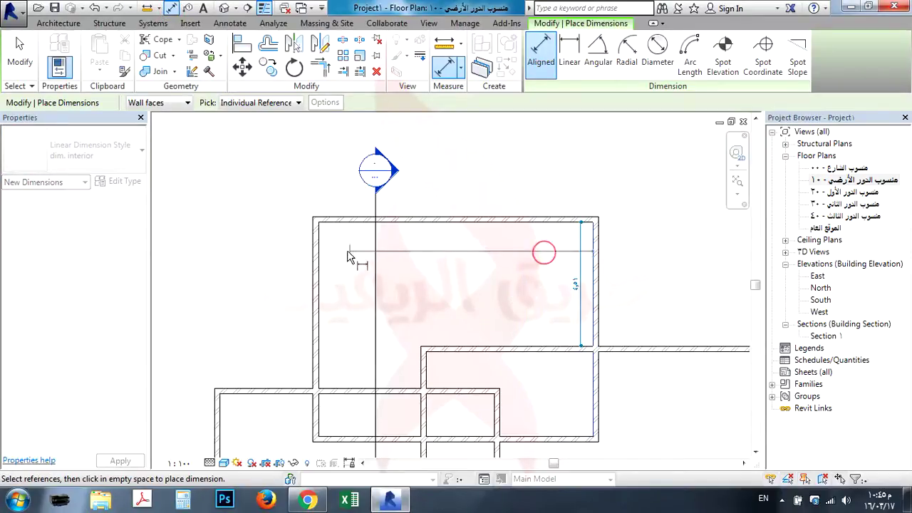
click(438, 236)
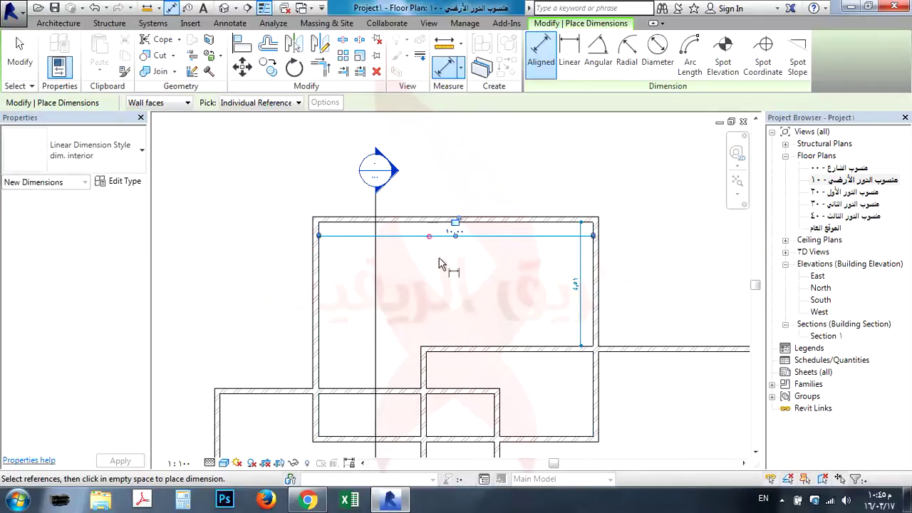
key(Escape)
key(Escape)
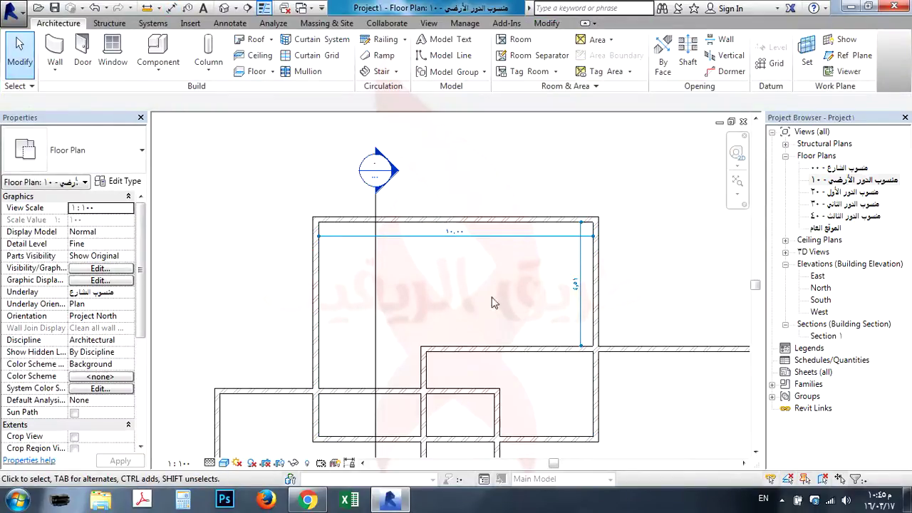
Step: Add a vertical aligned dimension between the top and bottom walls inside the room
click(172, 8)
click(519, 225)
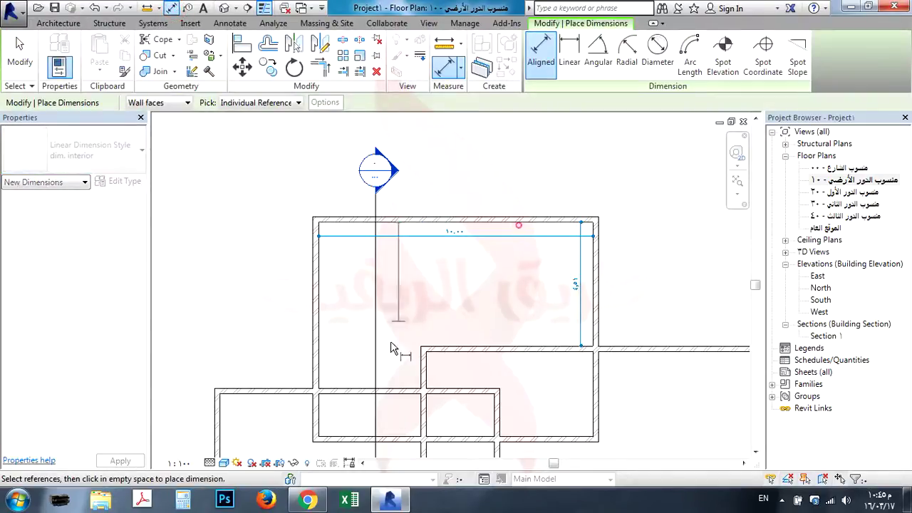
click(359, 391)
click(333, 352)
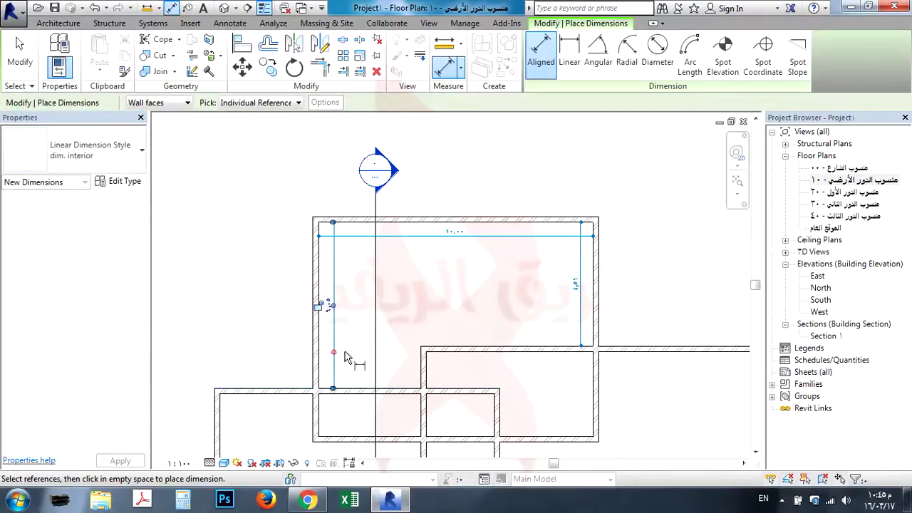
key(Escape)
key(Escape)
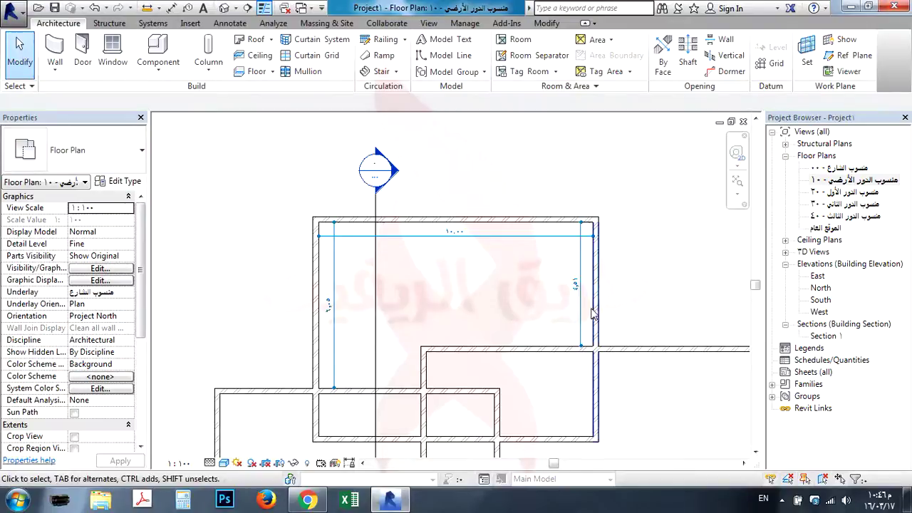
scroll(608, 312, up, 2)
Step: Delete all walls, dimensions and the Section 1 view from the plan, confirming the warnings
scroll(498, 250, down, 4)
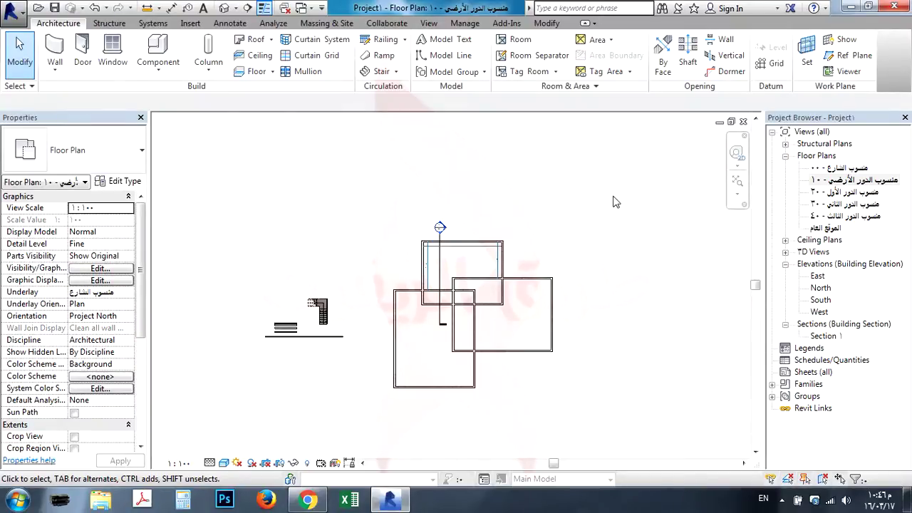
drag(637, 170, 241, 418)
key(Delete)
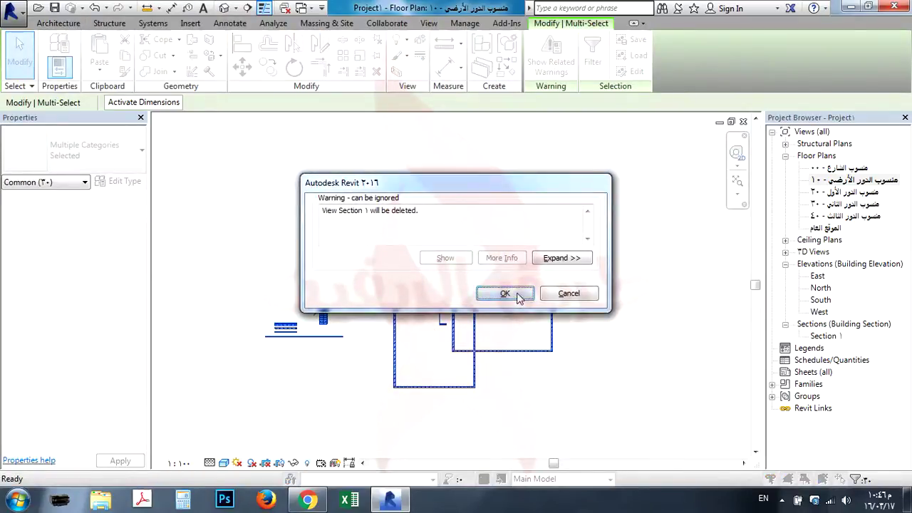
click(517, 293)
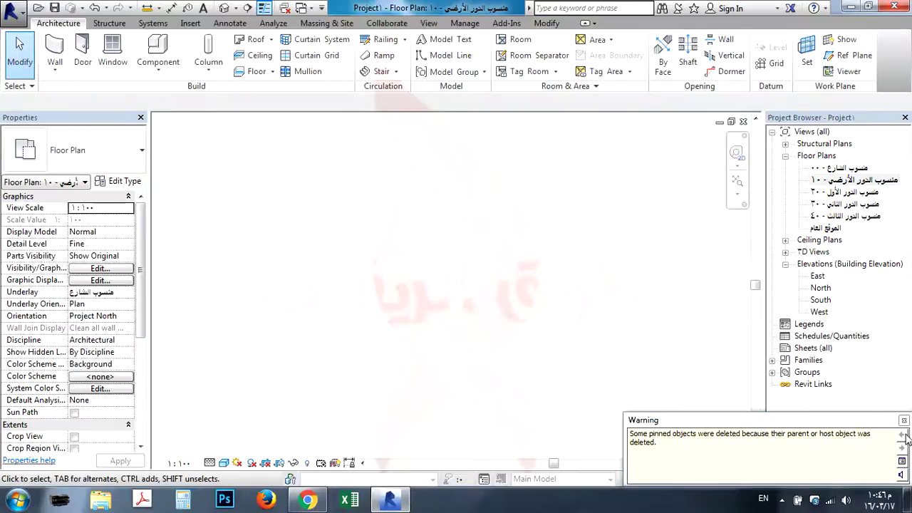
click(903, 420)
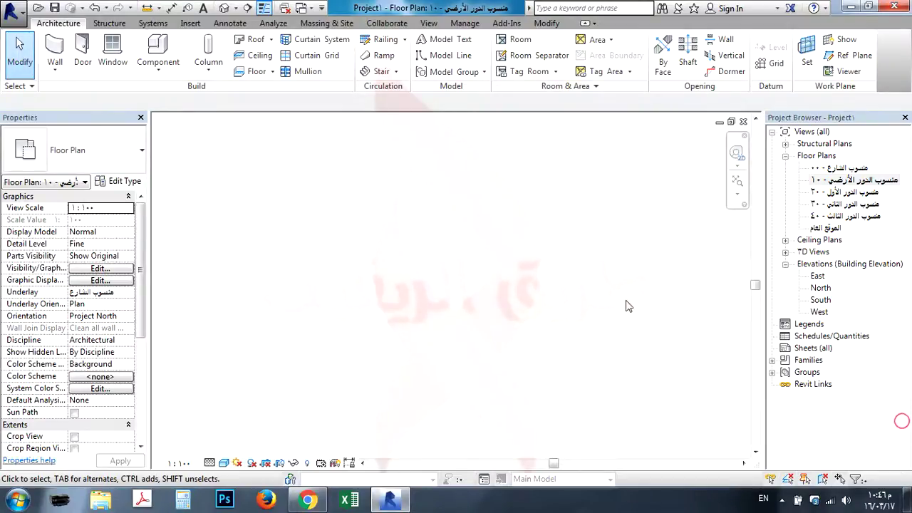
Step: Start saving the project as a Template Files (*.rte) file via Save As > Template
click(10, 13)
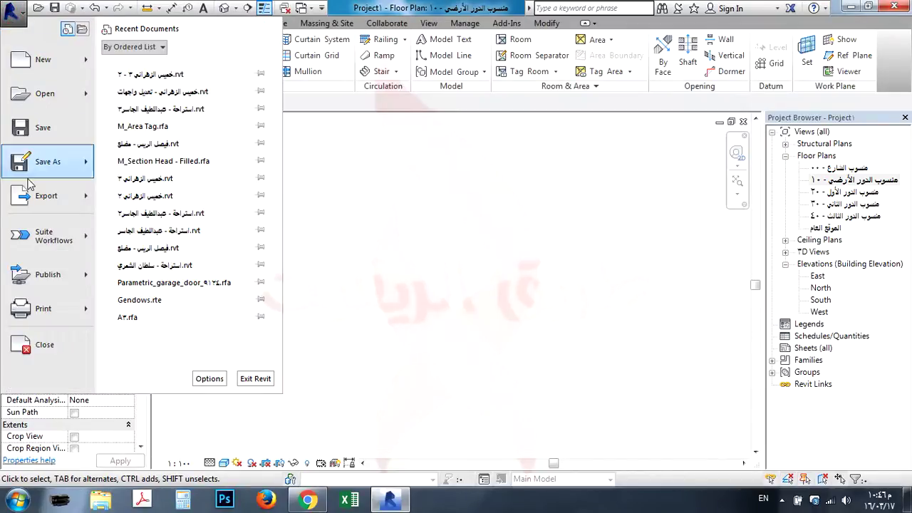
mouse_move(56, 164)
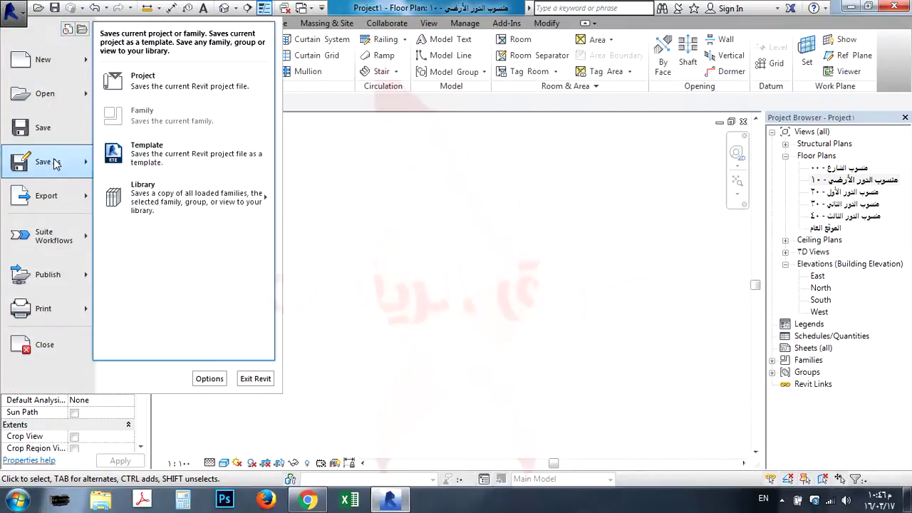
click(149, 153)
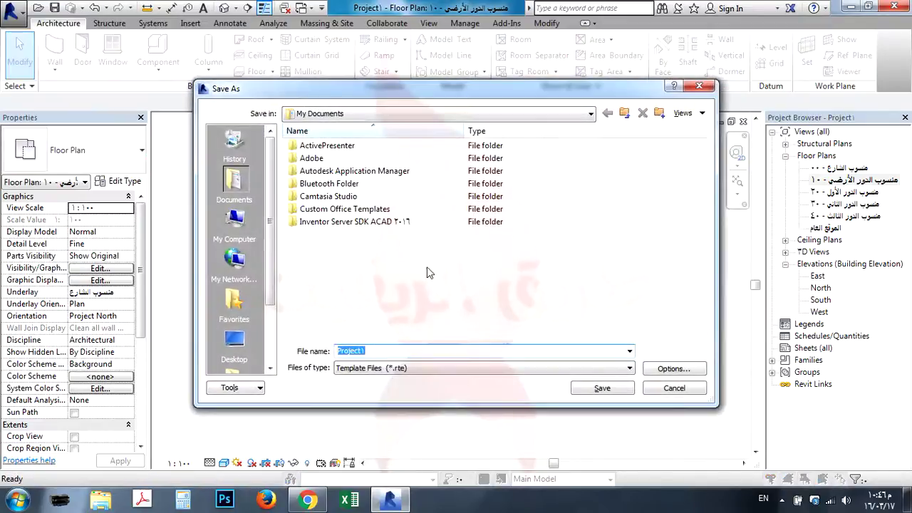
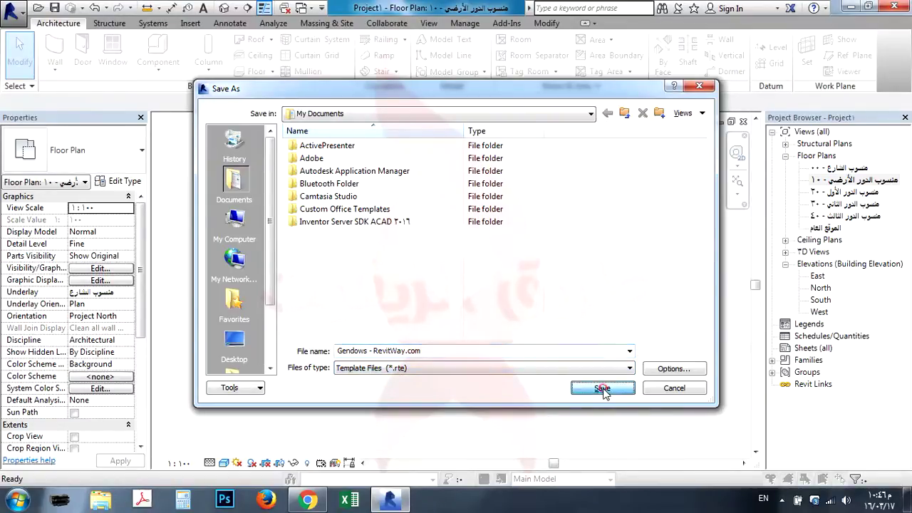
Step: Save the project to the Desktop as the template file Gendows - RevitWay.com (.rte)
click(251, 339)
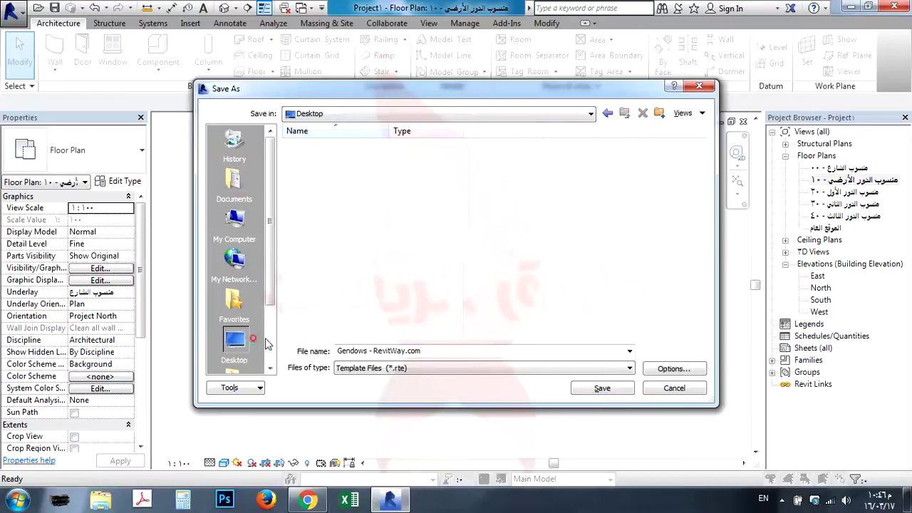
click(615, 386)
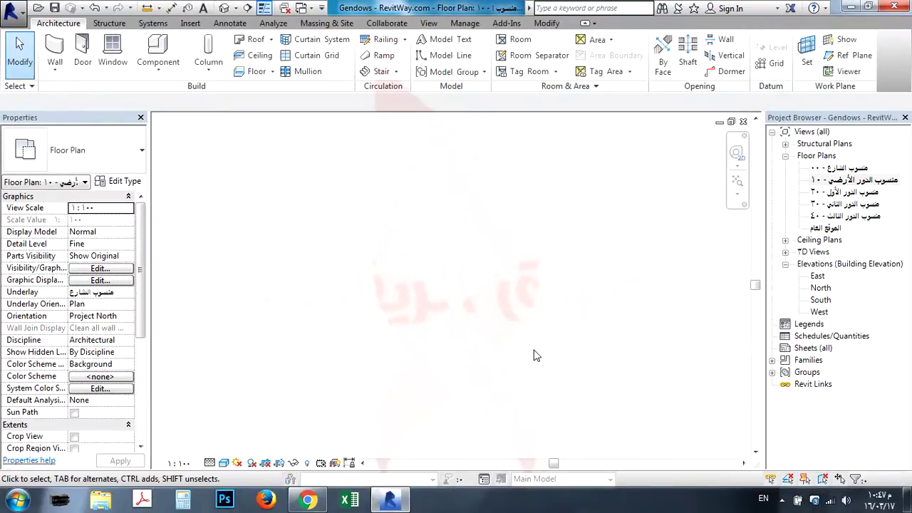
Step: Close the saved template project and dismiss the Open dialog
click(13, 10)
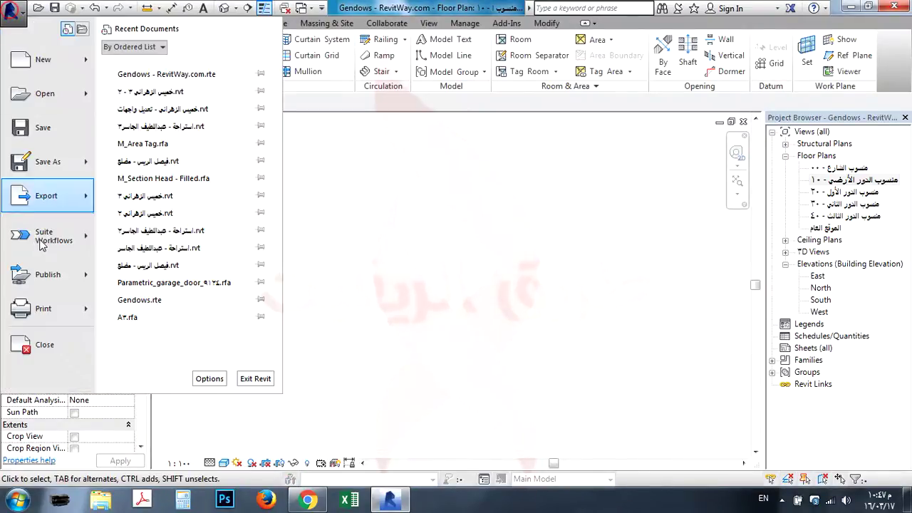
click(43, 349)
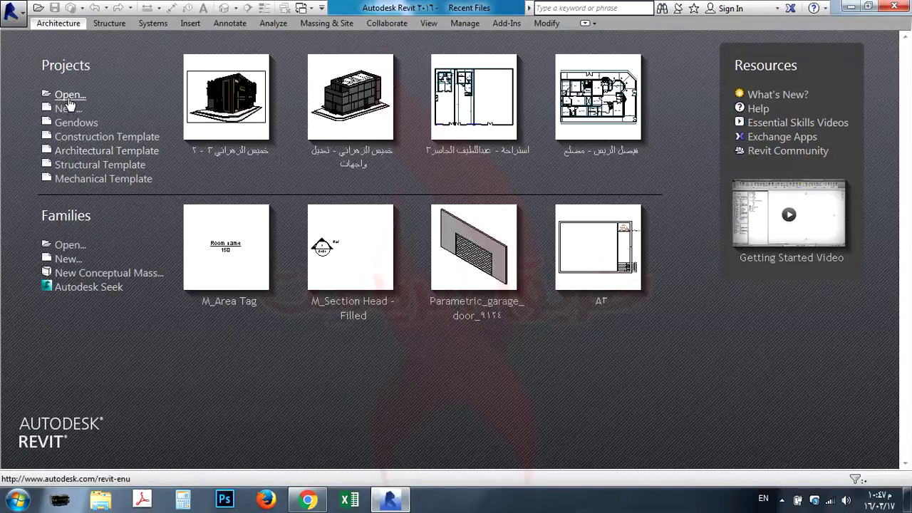
click(70, 96)
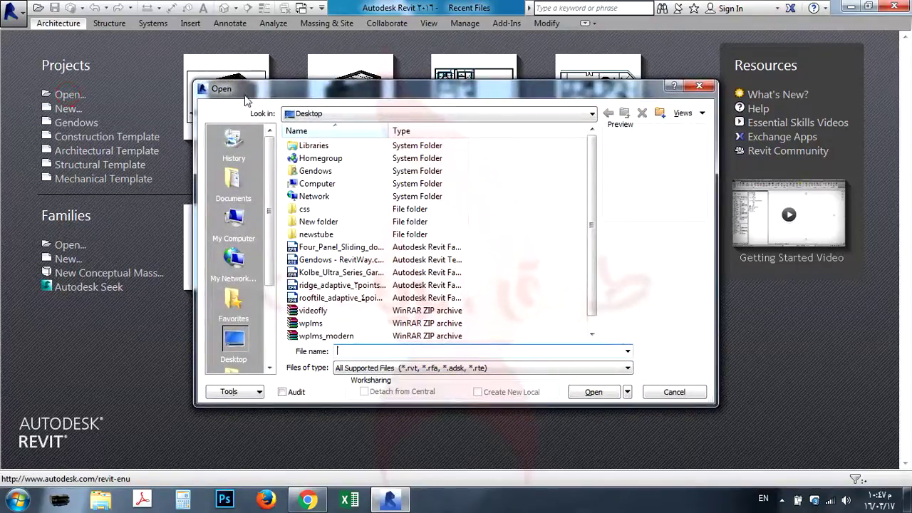
key(Escape)
Step: Start a new project from the Desktop template Gendows - RevitWay.com.rte
click(75, 109)
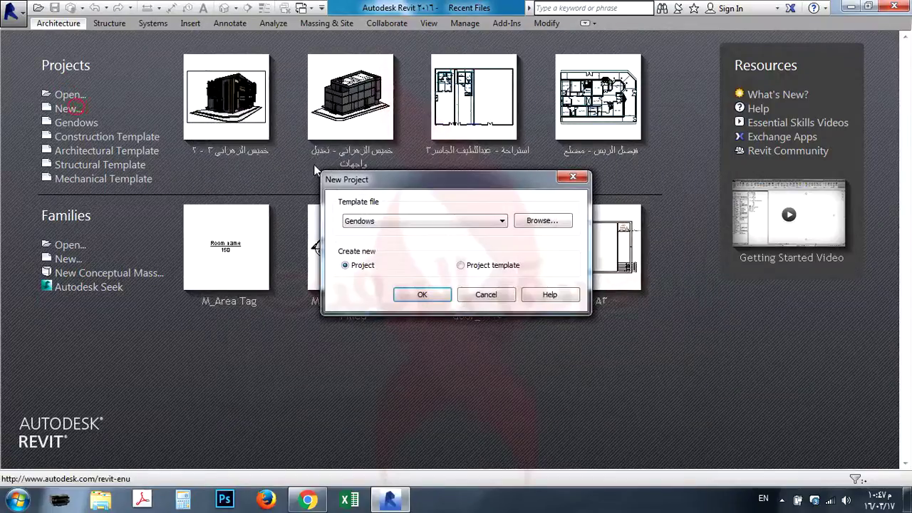
click(546, 224)
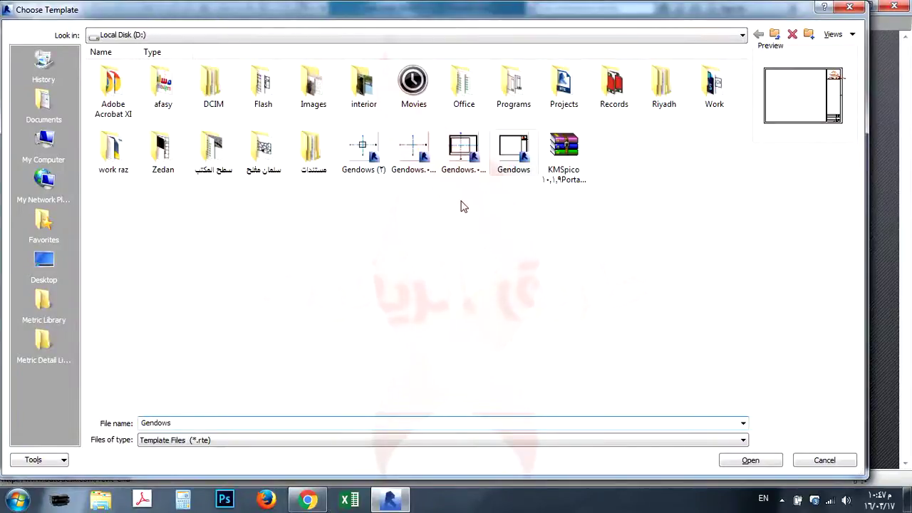
click(433, 198)
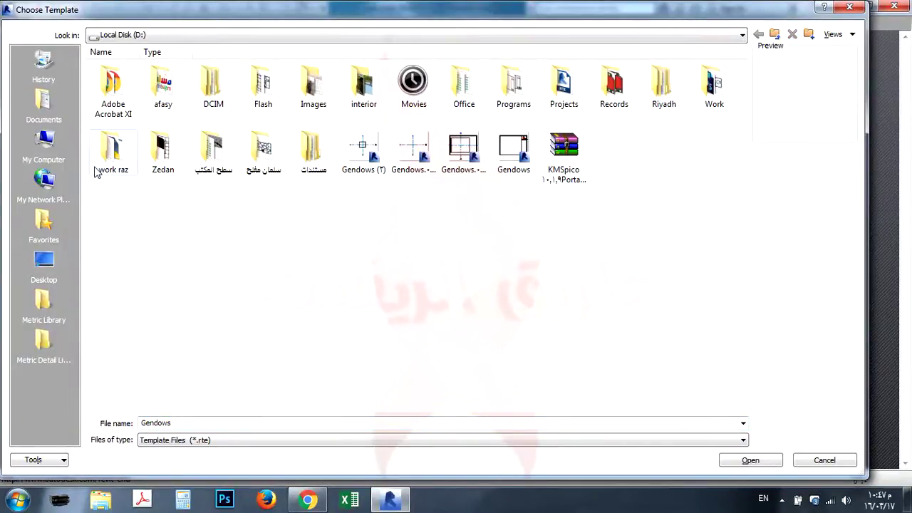
click(45, 261)
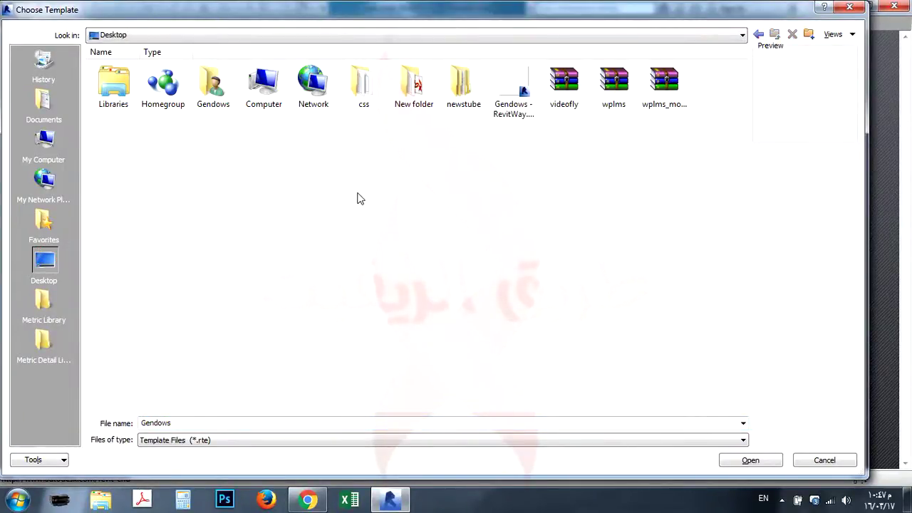
click(515, 114)
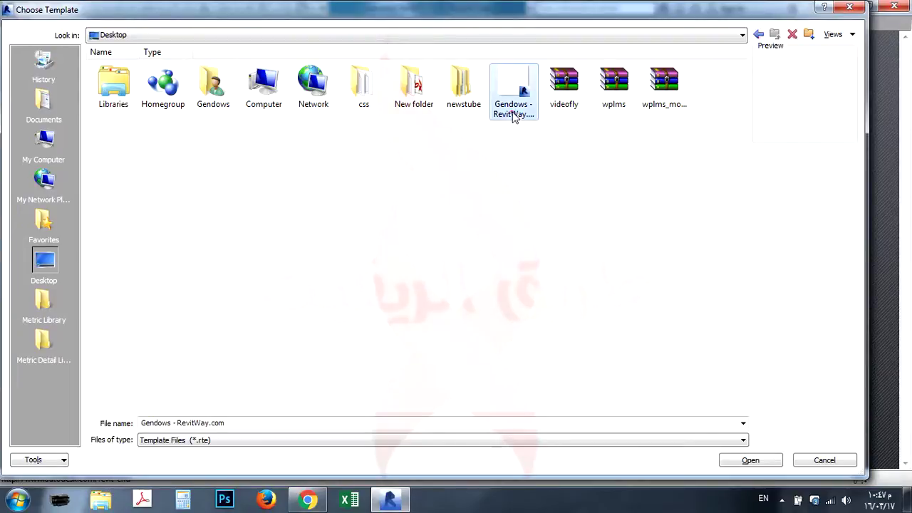
click(749, 461)
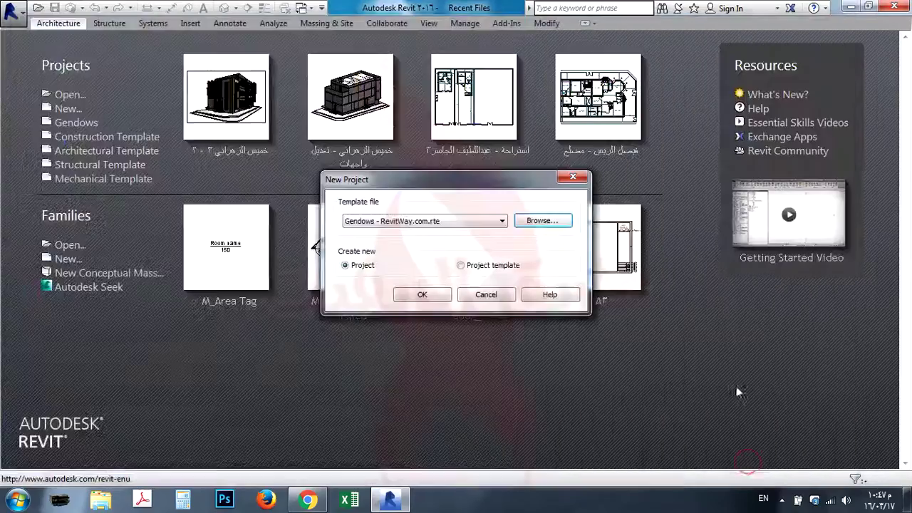
click(422, 294)
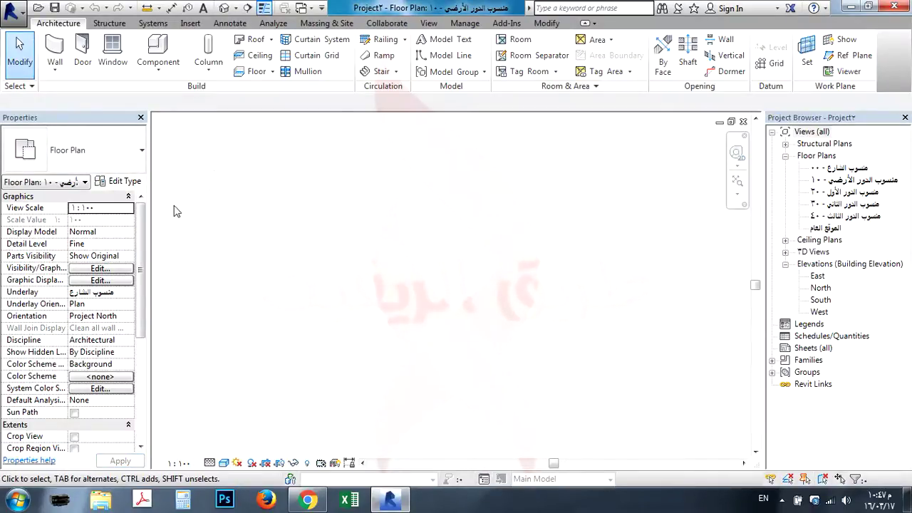
Step: Draw a horizontal test wall in the new project's floor plan
click(55, 50)
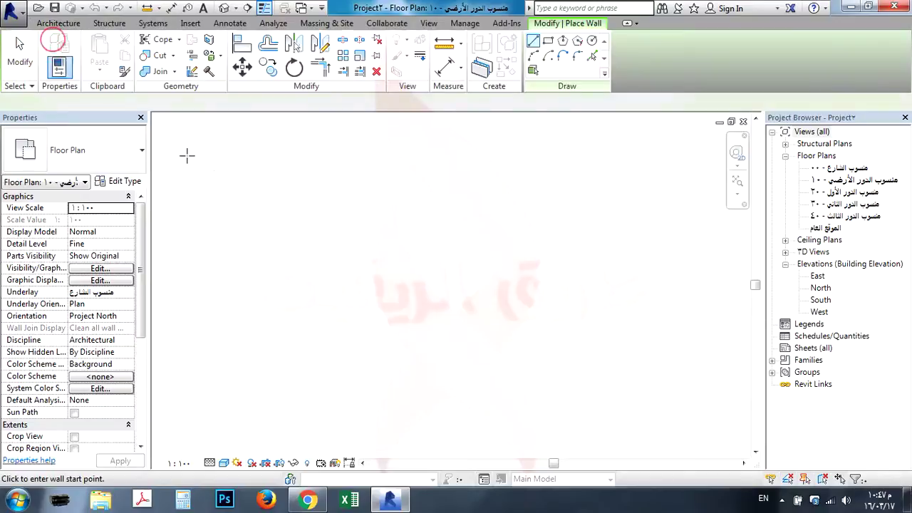
click(245, 224)
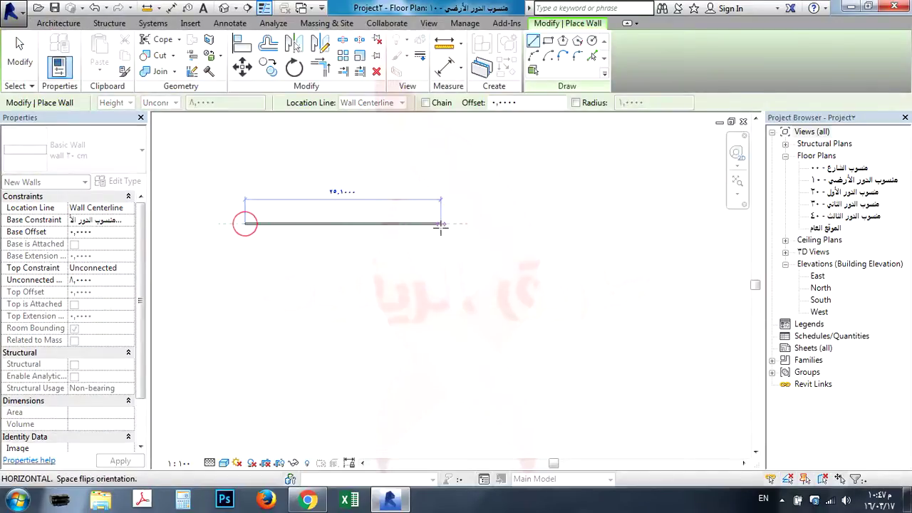
click(439, 227)
scroll(420, 227, up, 2)
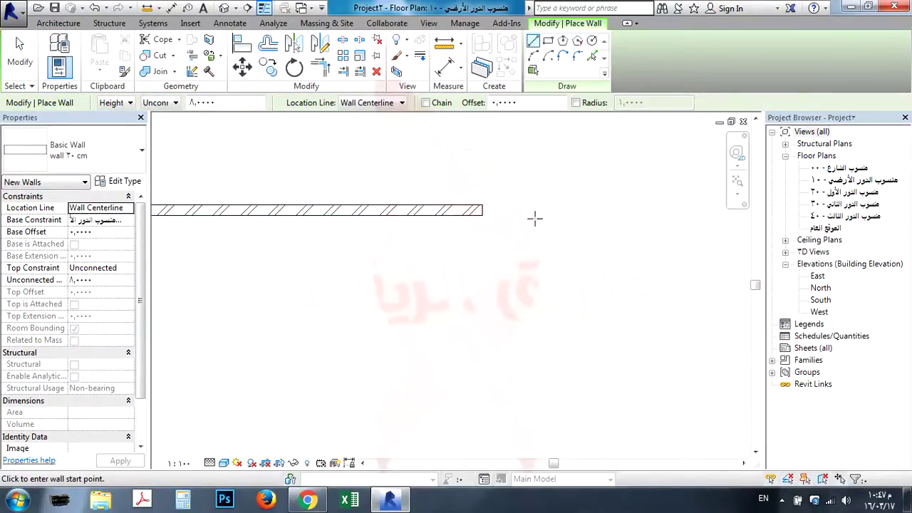
key(Escape)
key(Escape)
Step: Delete the test wall and close Project2
click(455, 208)
key(Delete)
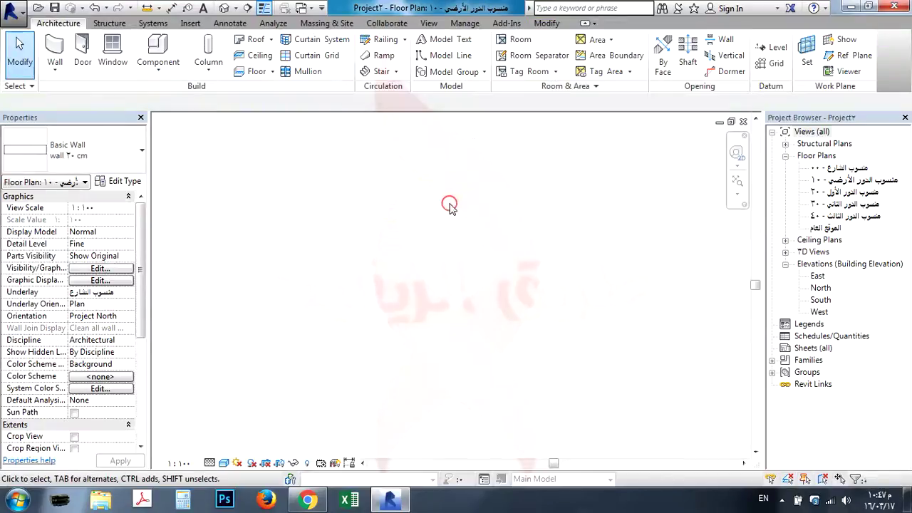
click(12, 11)
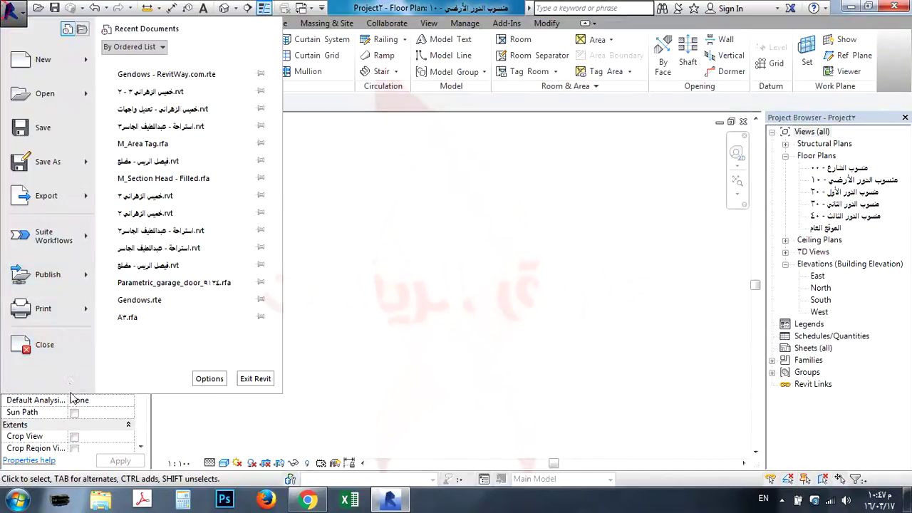
click(55, 347)
Step: Close the project without saving and go to the File Locations options
click(488, 252)
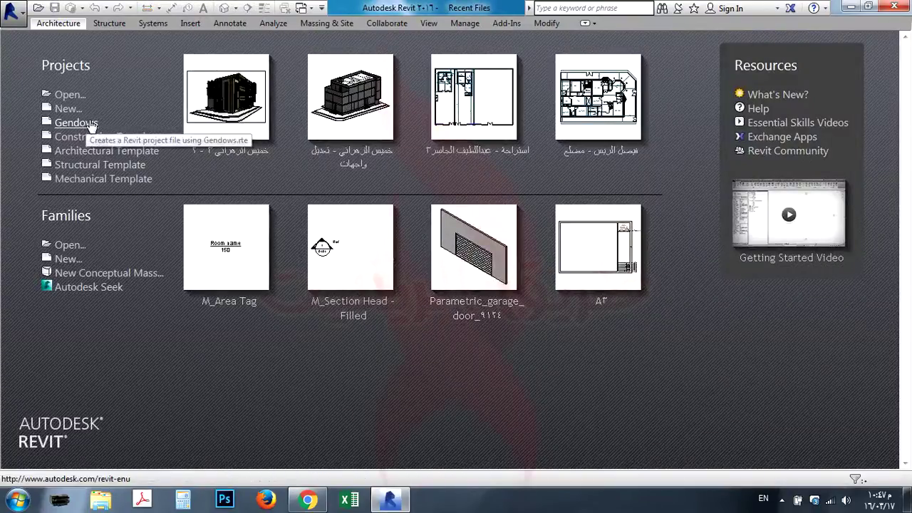
click(12, 11)
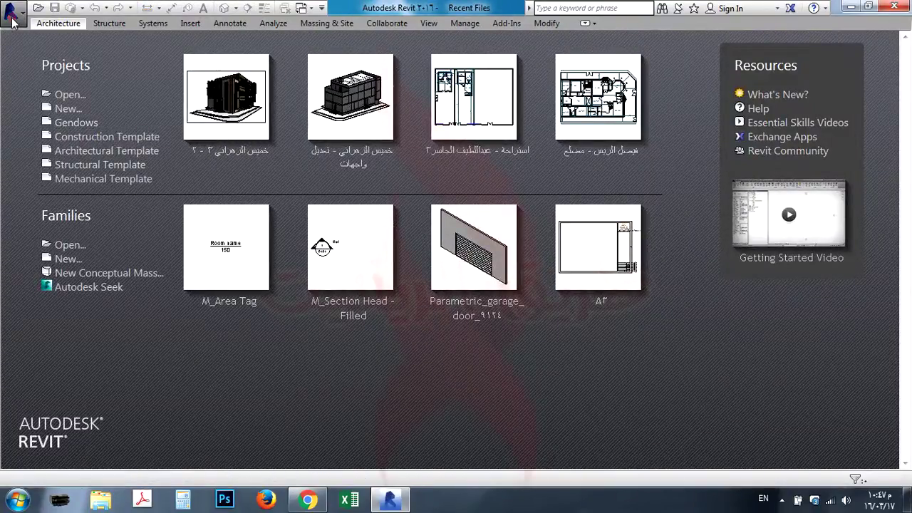
click(213, 378)
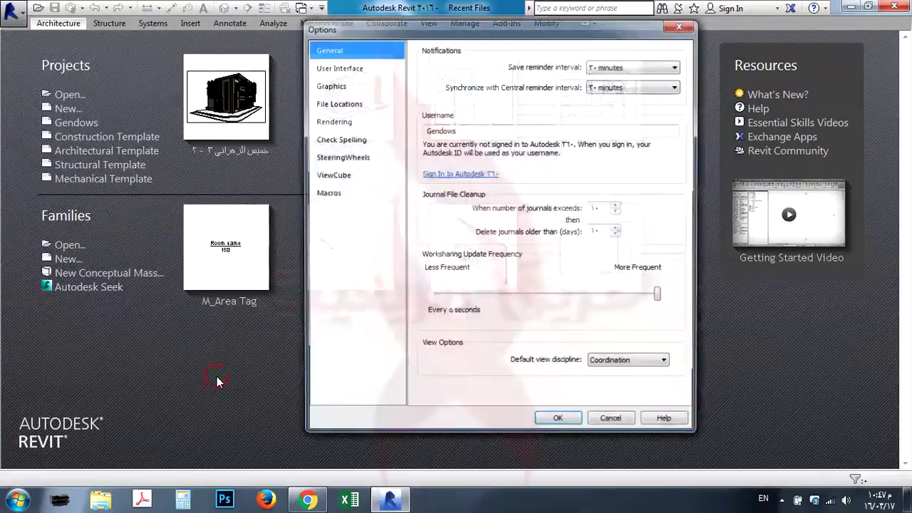
click(349, 106)
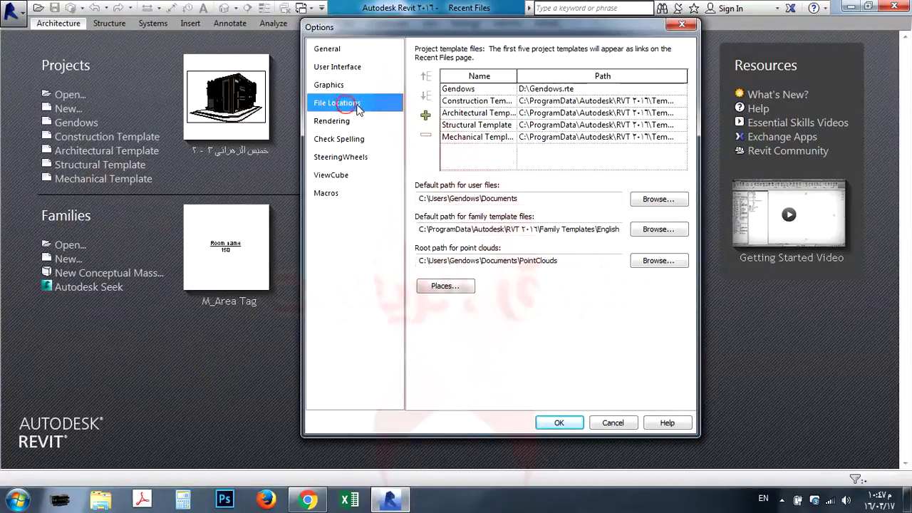
Step: Add Gendows - RevitWay.com.rte from the Desktop to the project template list
click(426, 116)
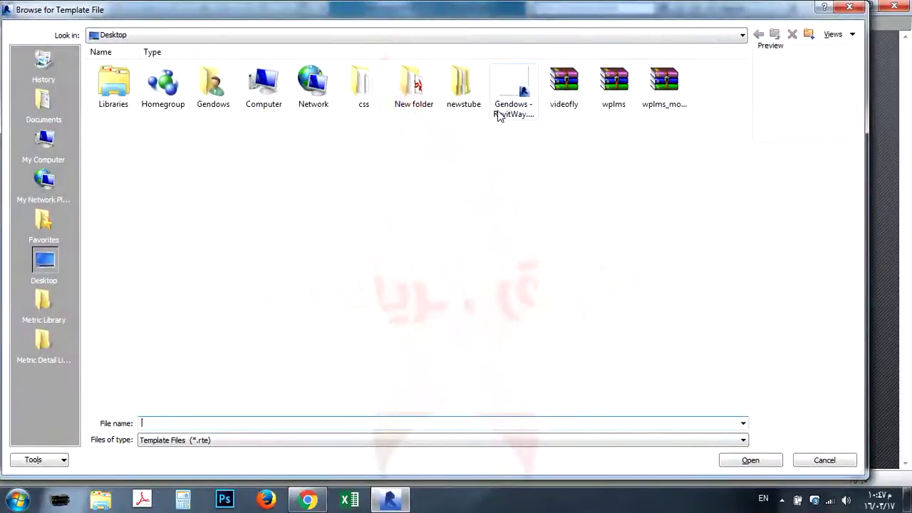
click(510, 114)
double_click(513, 114)
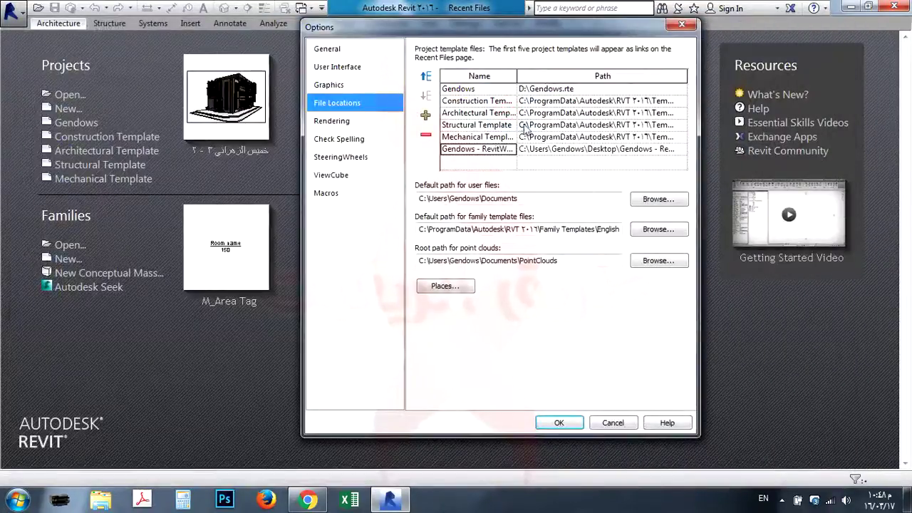
click(480, 150)
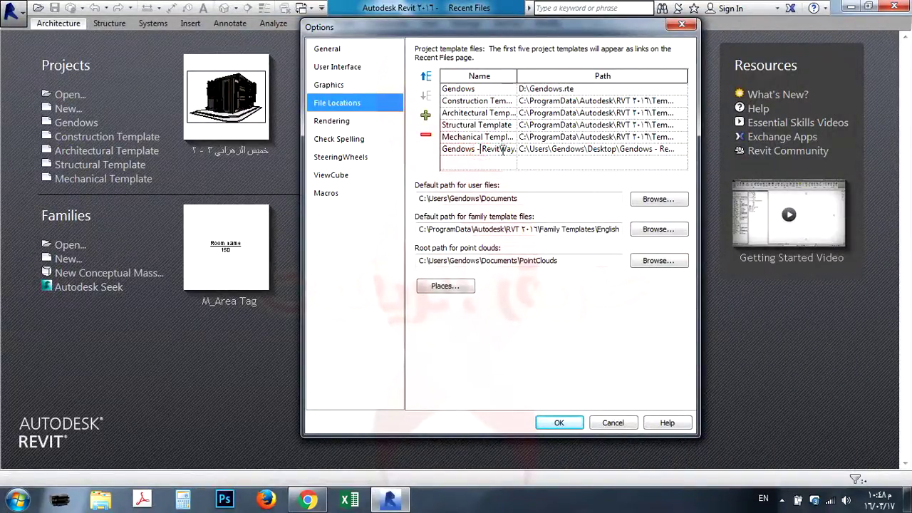
click(561, 424)
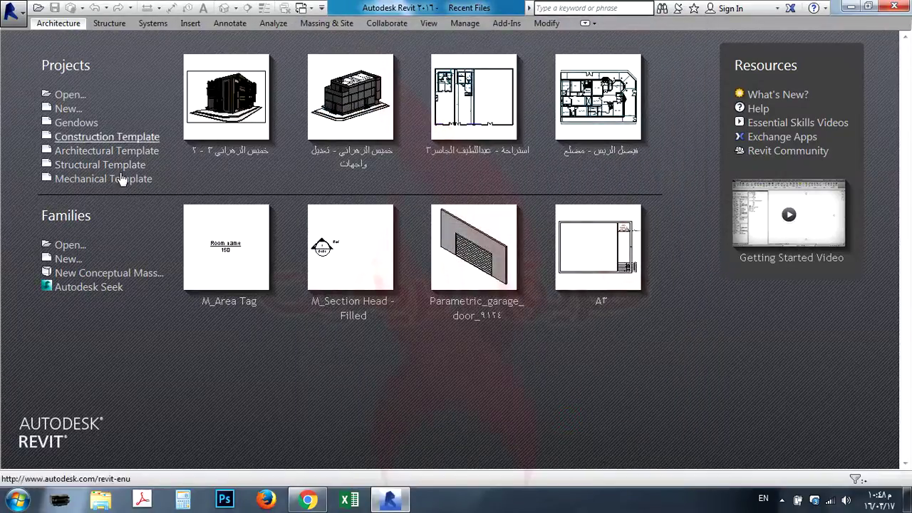
Step: Move Gendows - RevitWay.com to the top of the File Locations project template list
click(12, 13)
click(209, 378)
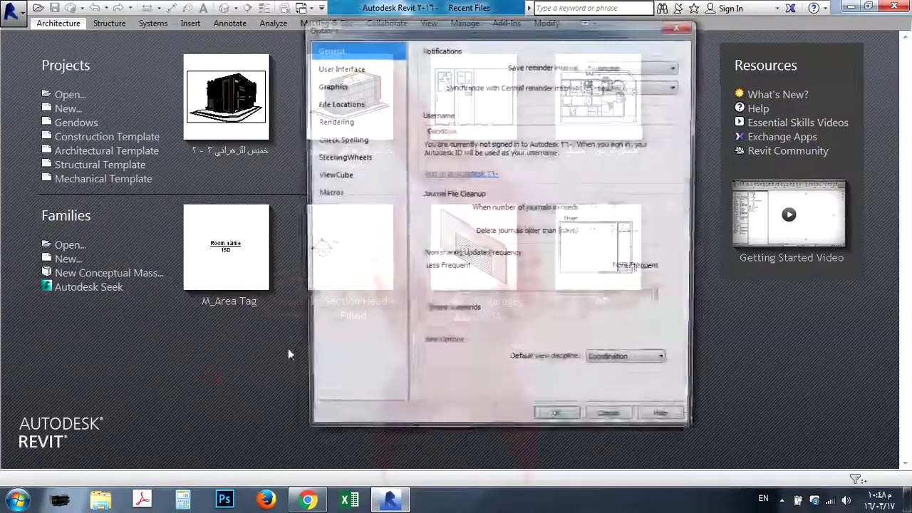
click(356, 107)
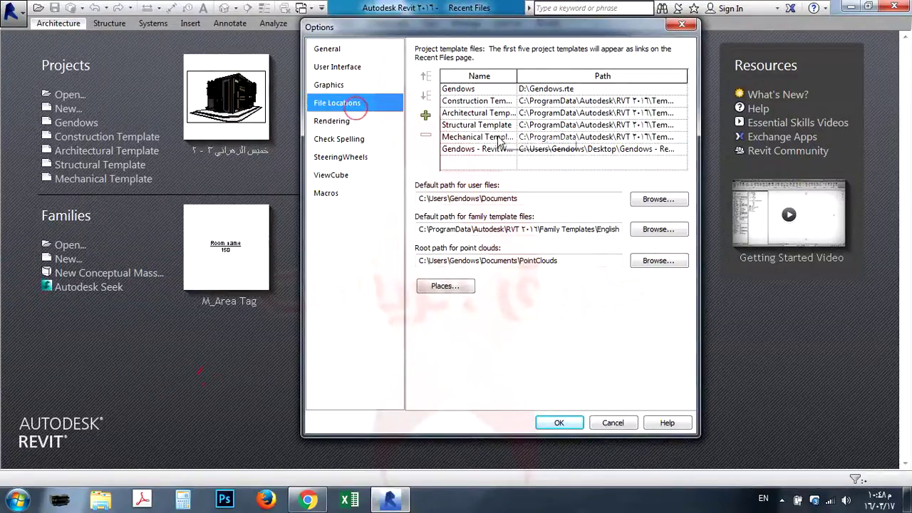
click(426, 77)
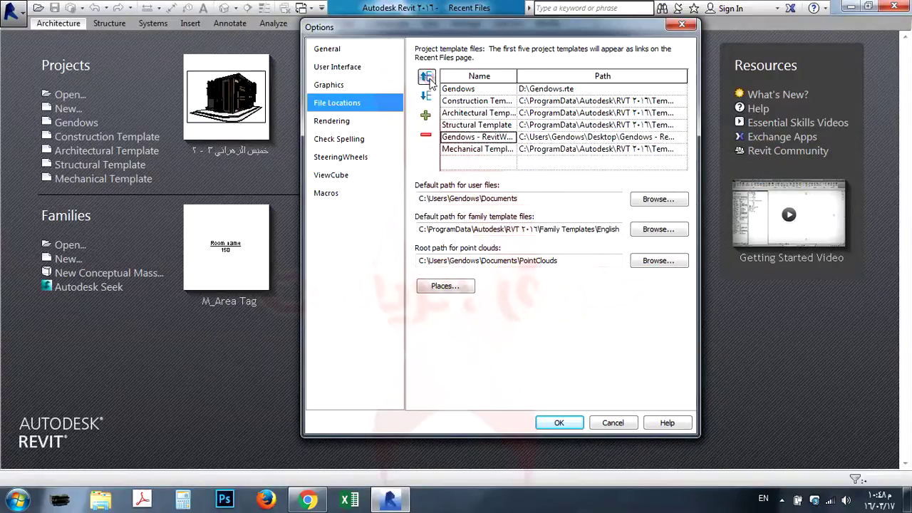
click(426, 76)
click(426, 76)
click(426, 76)
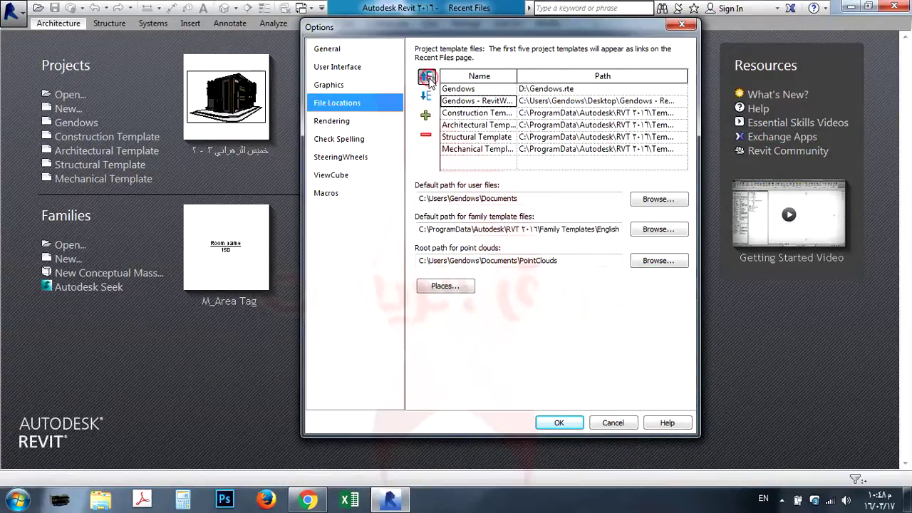
click(426, 76)
click(560, 422)
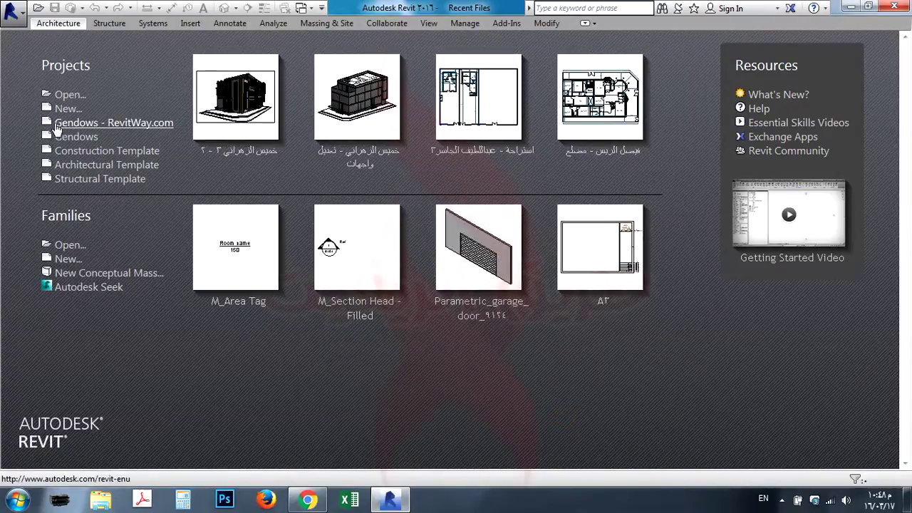
Step: Start a project from the Gendows - RevitWay.com Recent Files link, then minimize Revit
click(138, 124)
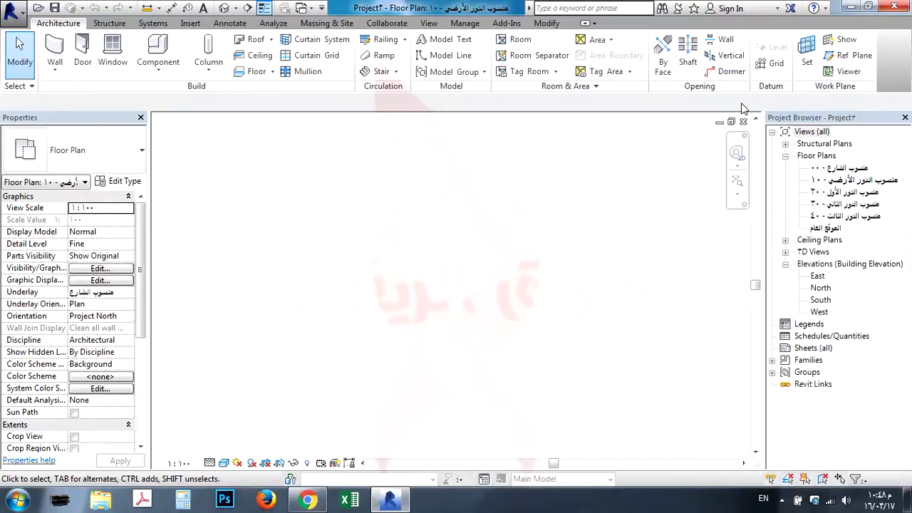
click(851, 6)
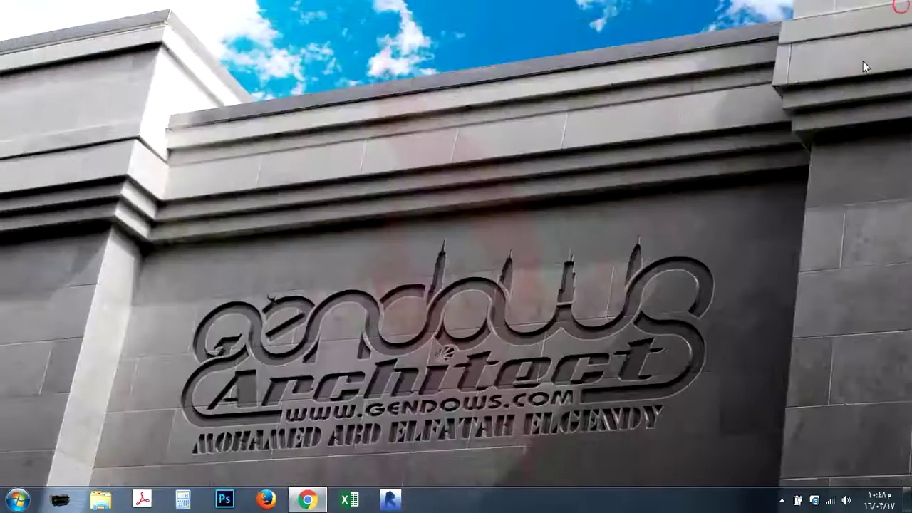